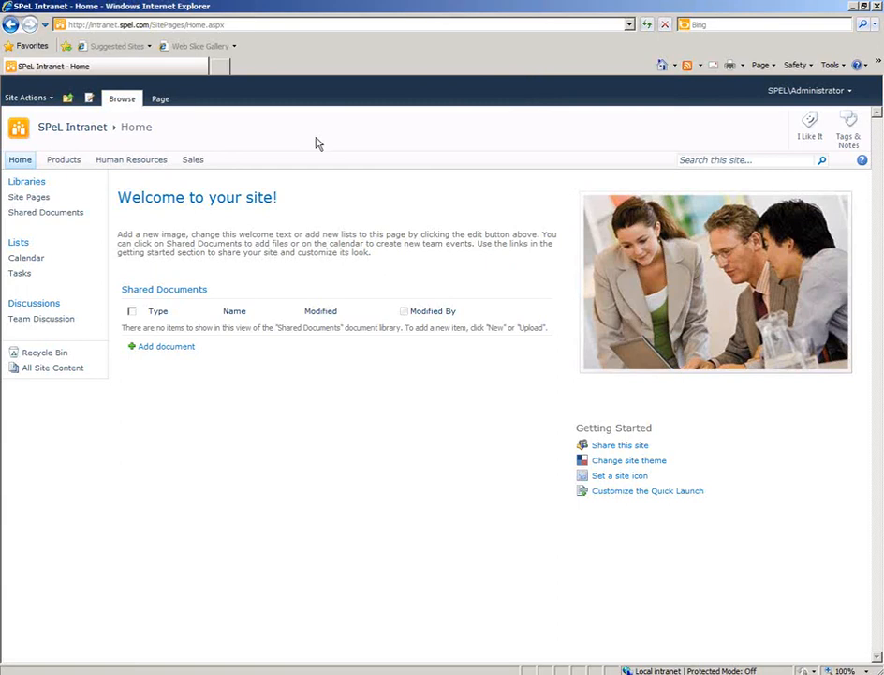
Open the site settings of the SPeL Intranet site.
click(37, 97)
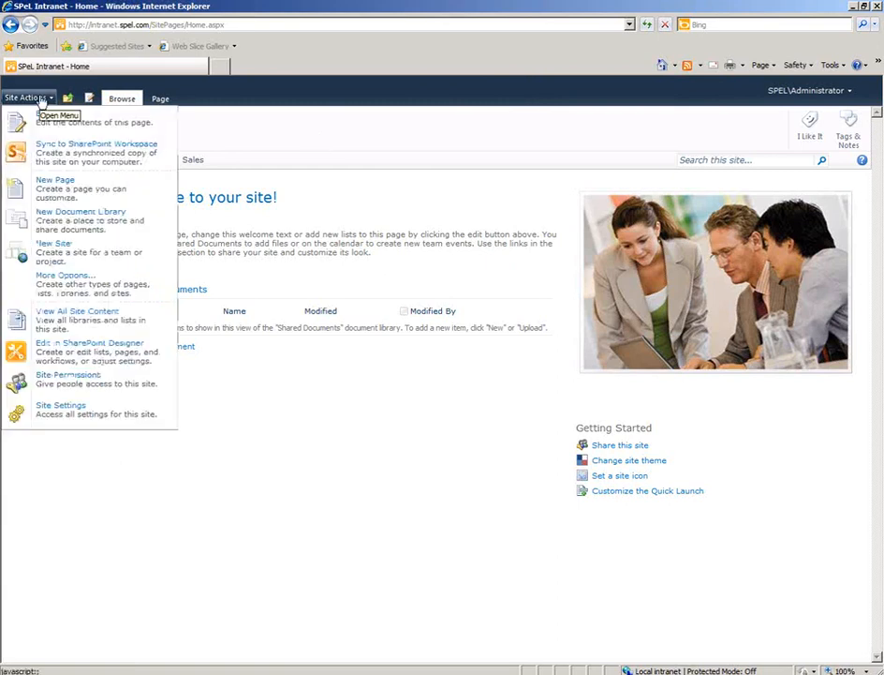
click(59, 413)
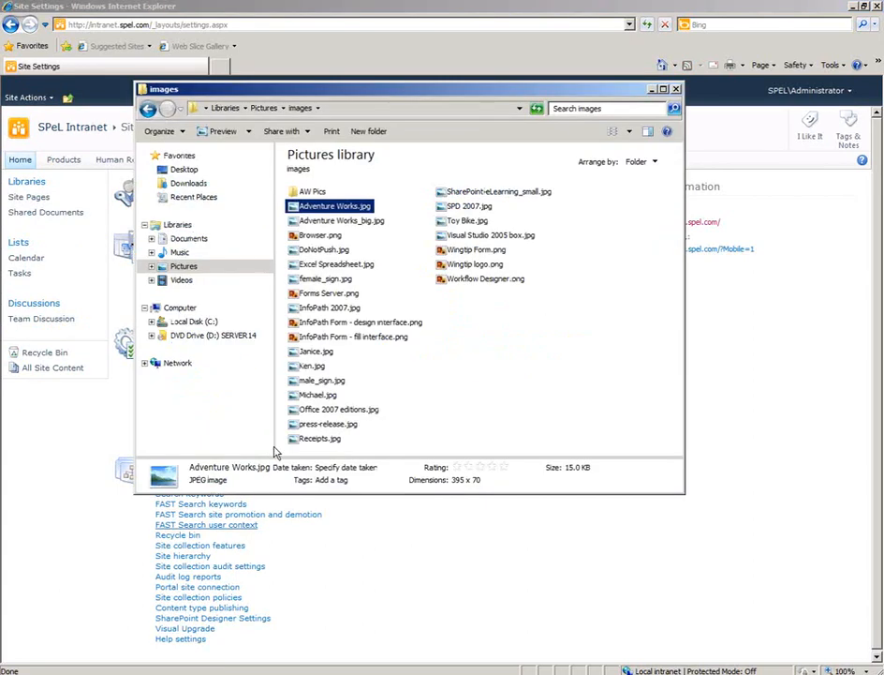
click(196, 183)
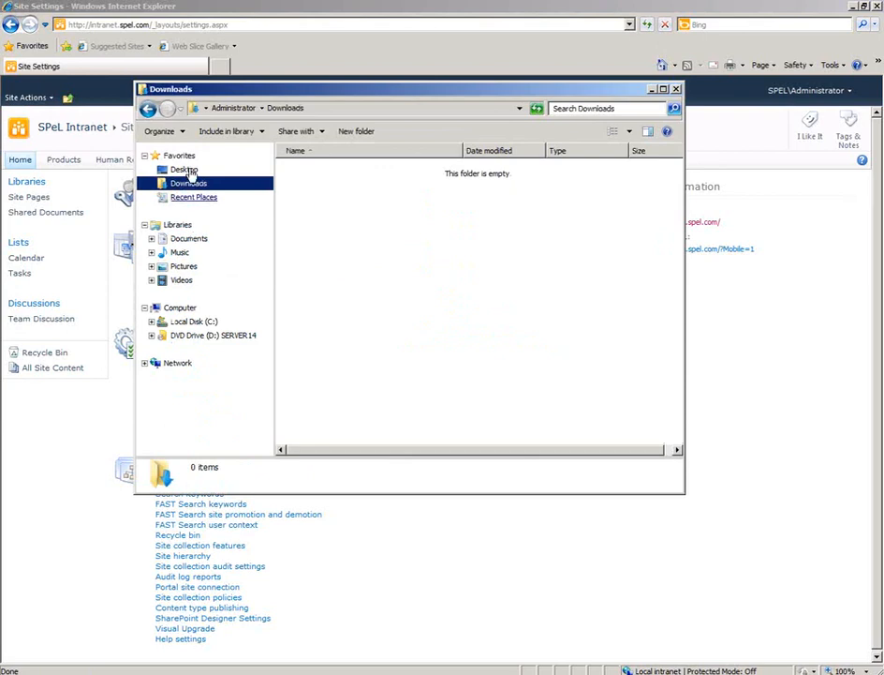
click(178, 226)
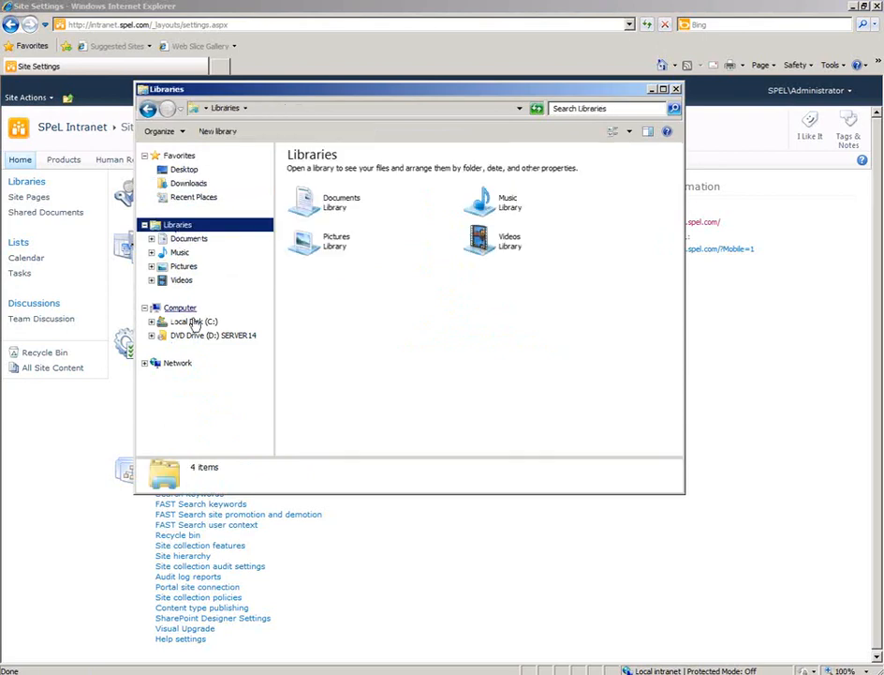
click(187, 184)
click(180, 169)
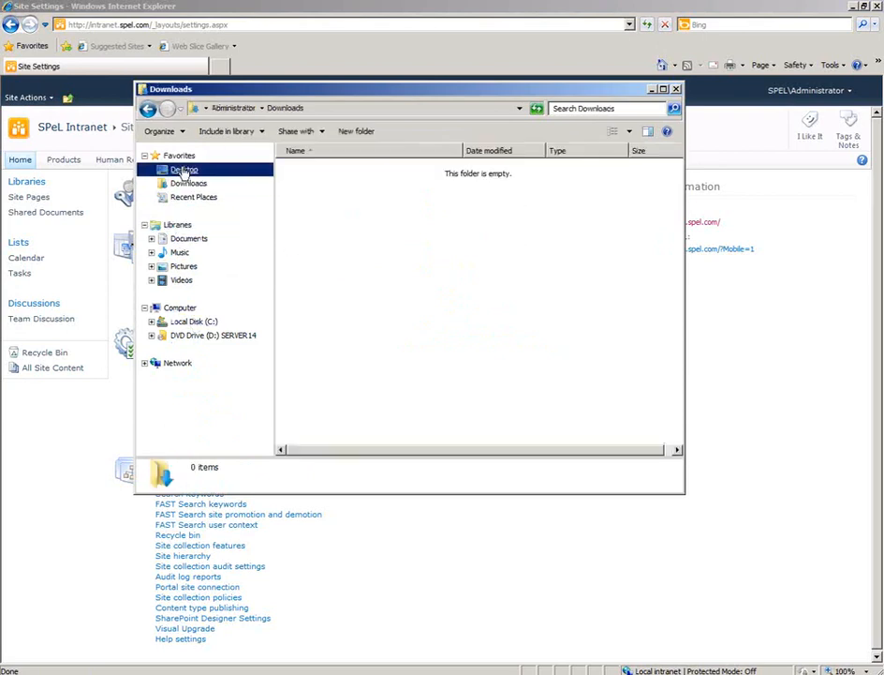
click(179, 154)
click(193, 321)
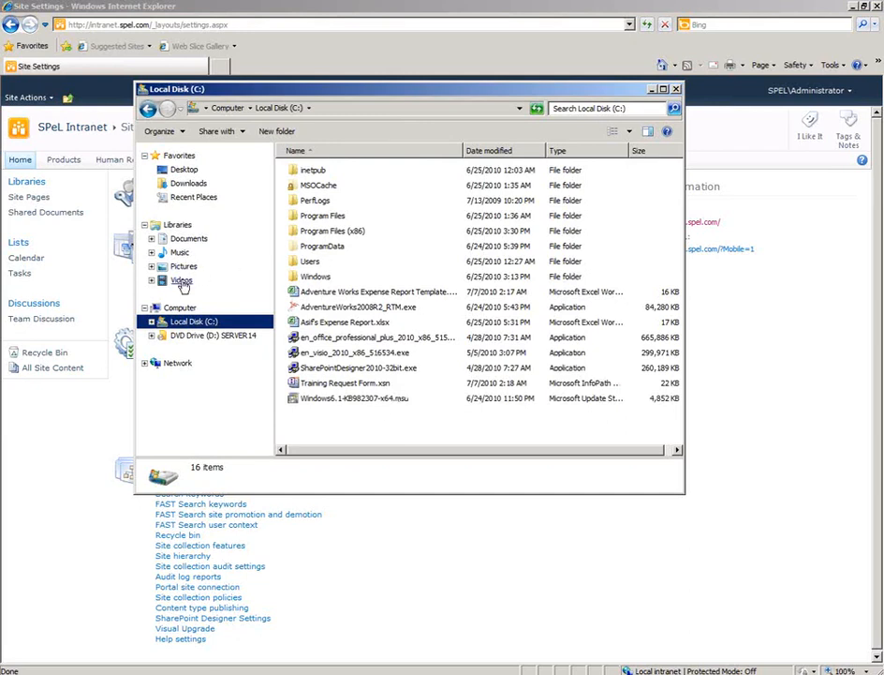
click(189, 239)
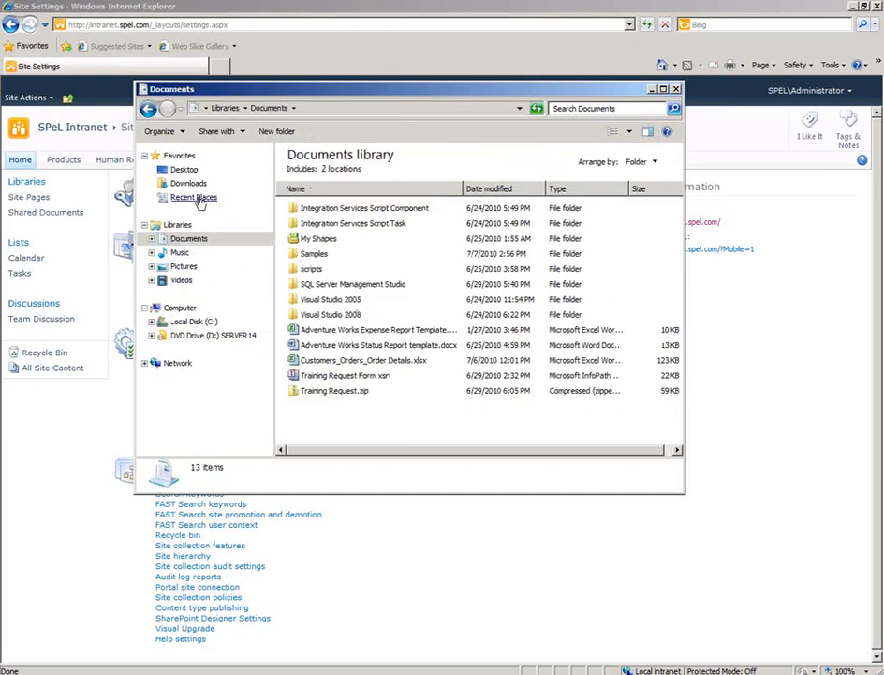
click(181, 158)
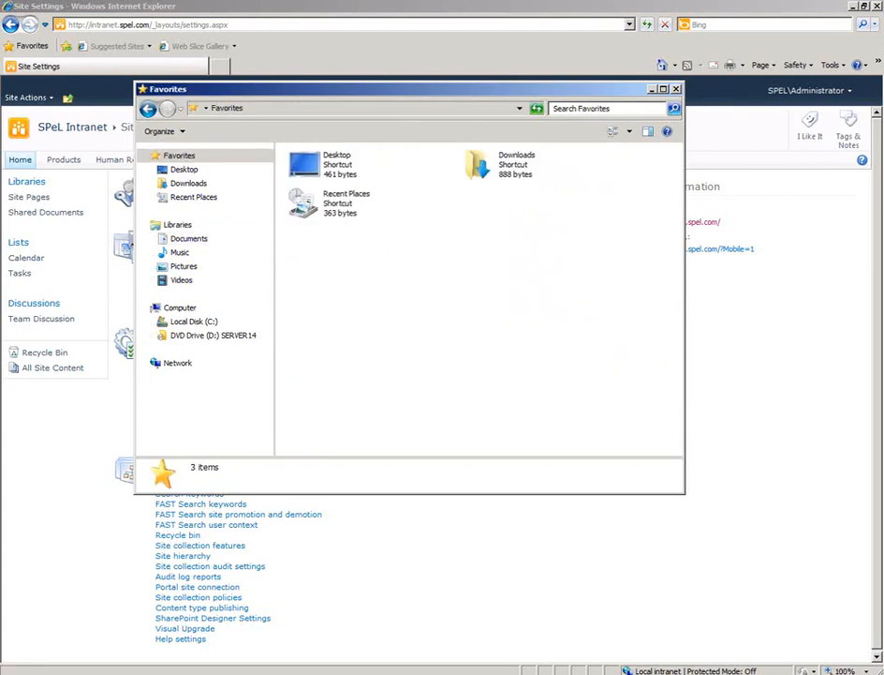
click(810, 673)
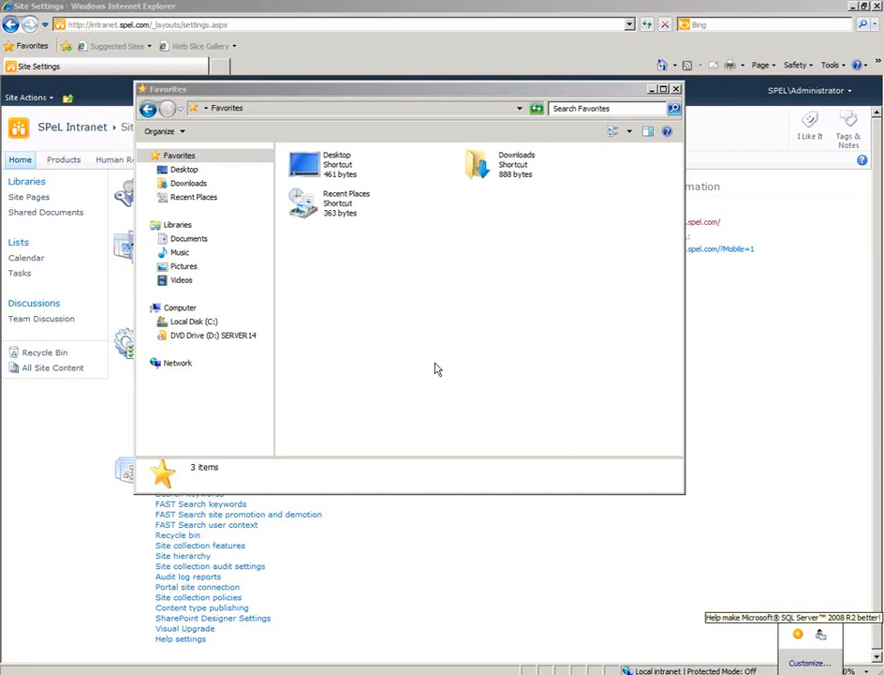
click(87, 436)
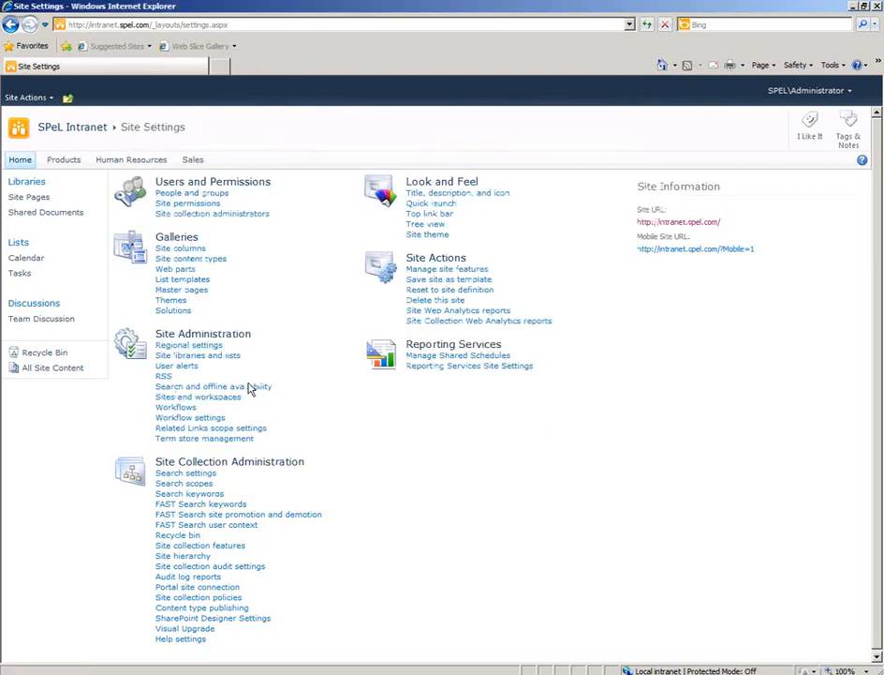
Review the site collection administrators from the site settings and leave the page without saving changes.
drag(153, 330, 160, 397)
click(125, 396)
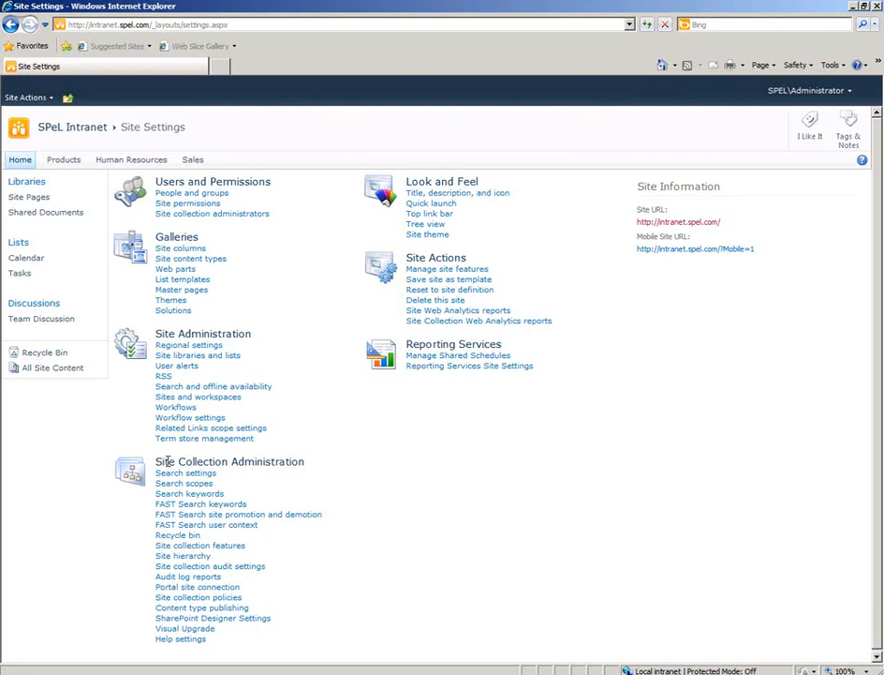
click(239, 216)
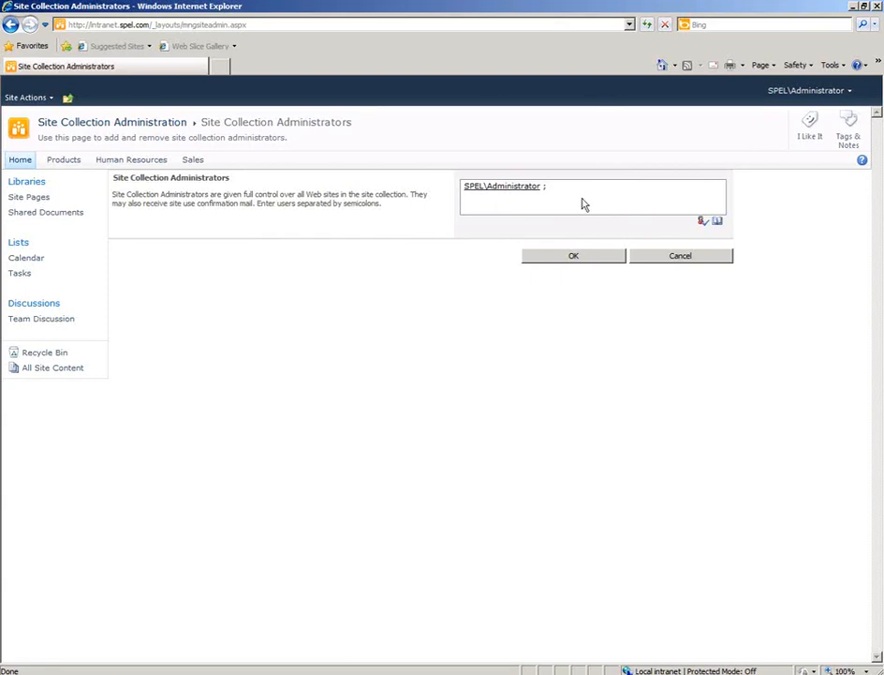
click(678, 258)
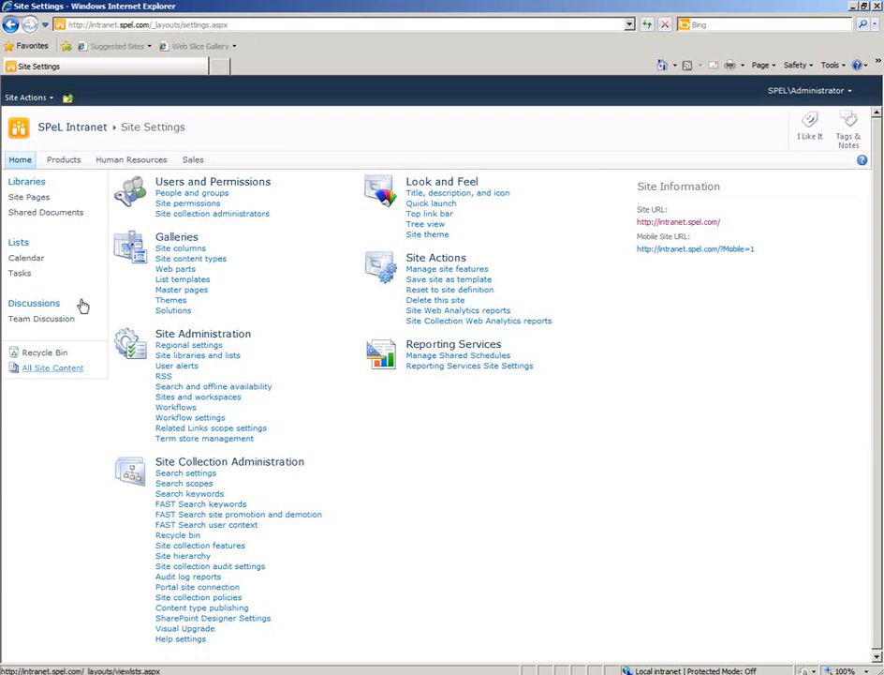
From the intranet home page, start a new site with the Team Site template and title it Inventory Management.
click(23, 164)
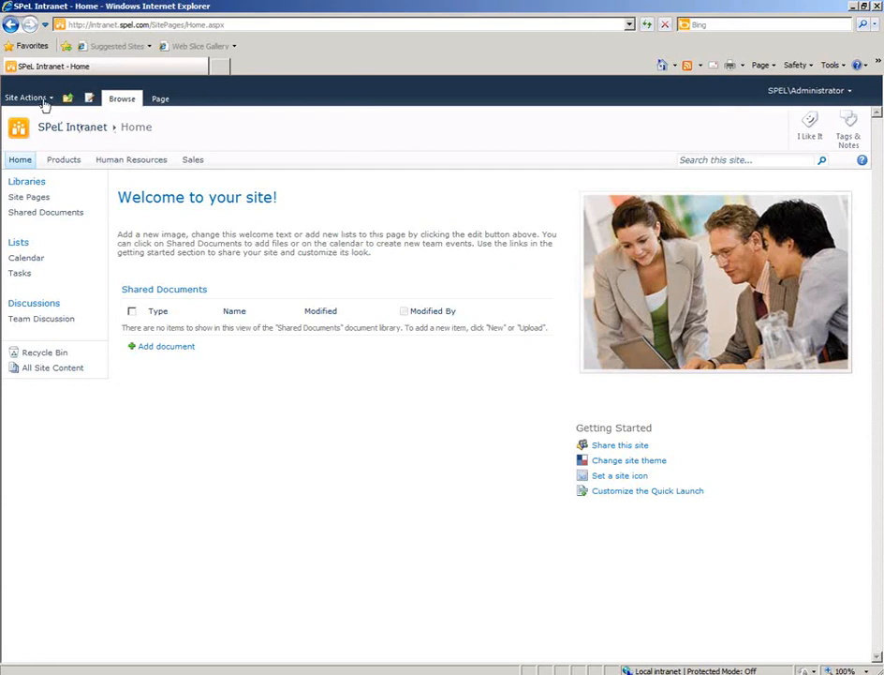
click(42, 98)
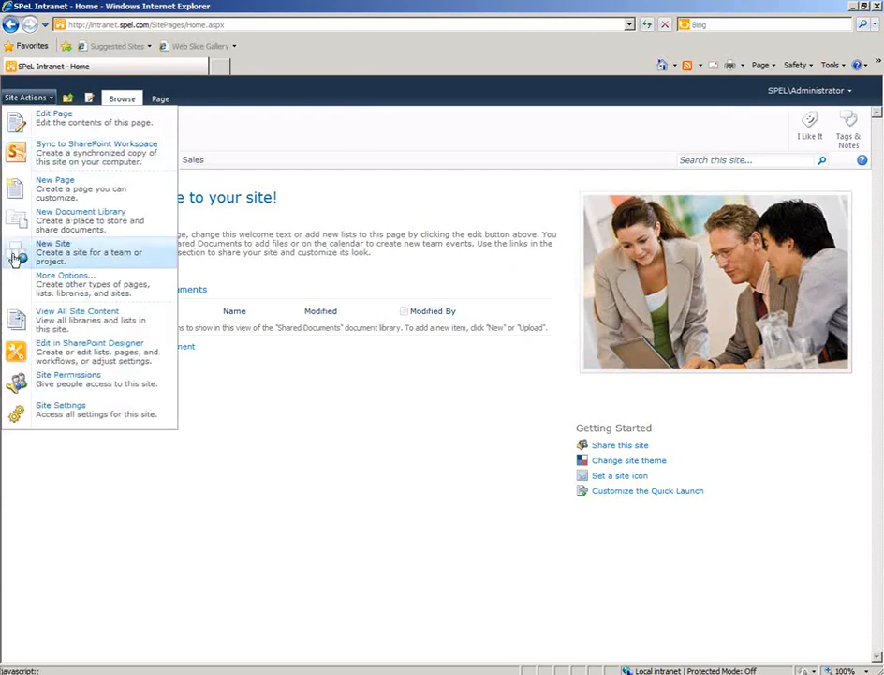
click(109, 257)
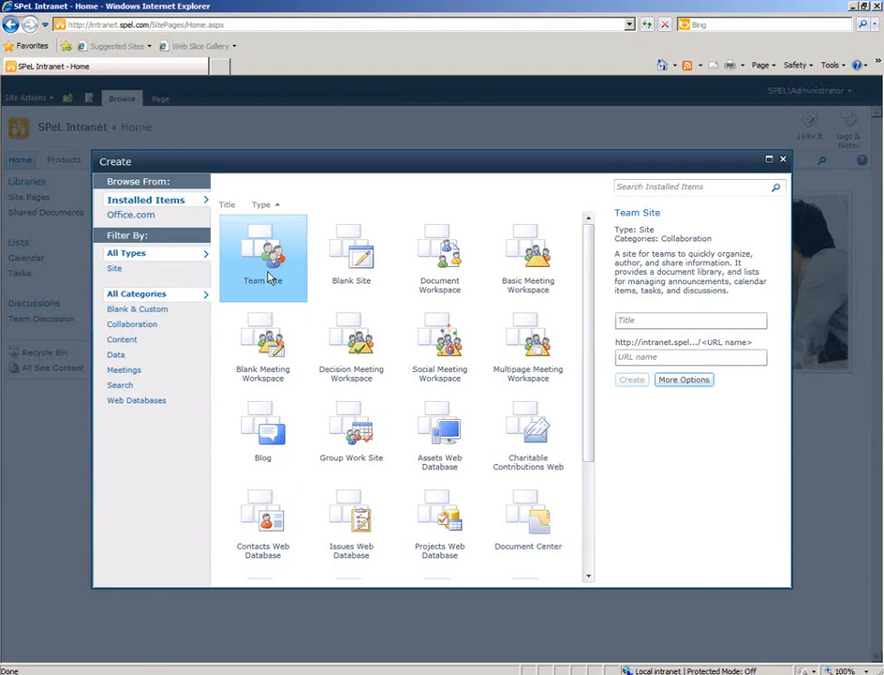
click(638, 323)
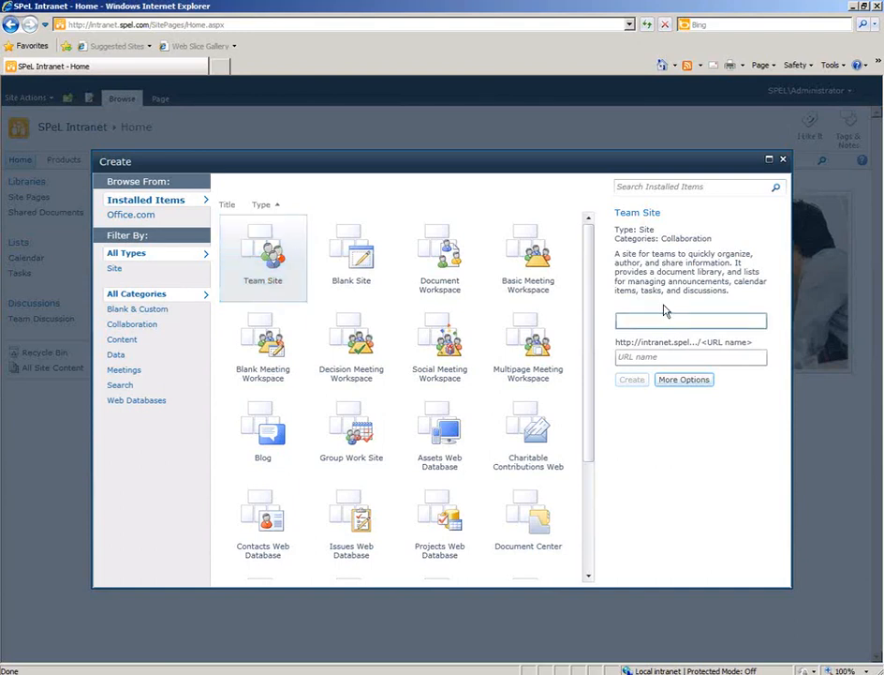
text(Inventory Management)
Set the new site's URL name to invmgmt.
click(663, 357)
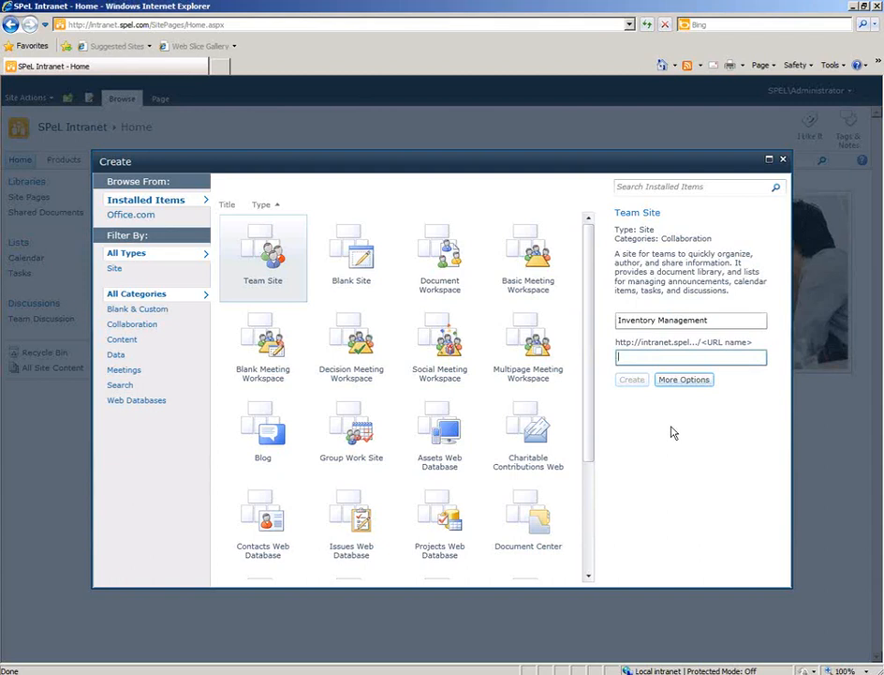
click(654, 423)
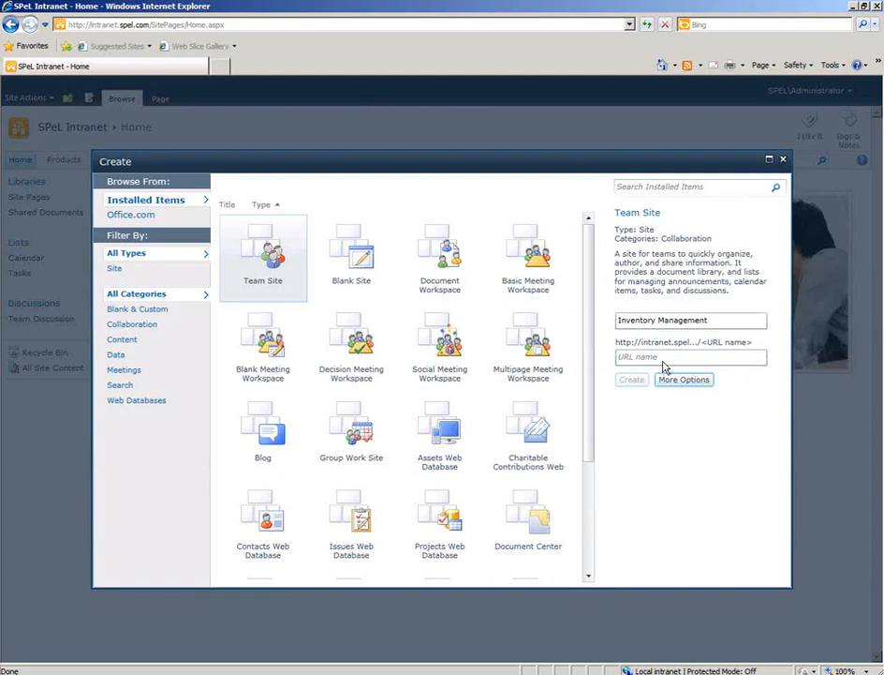
click(614, 359)
text(i)
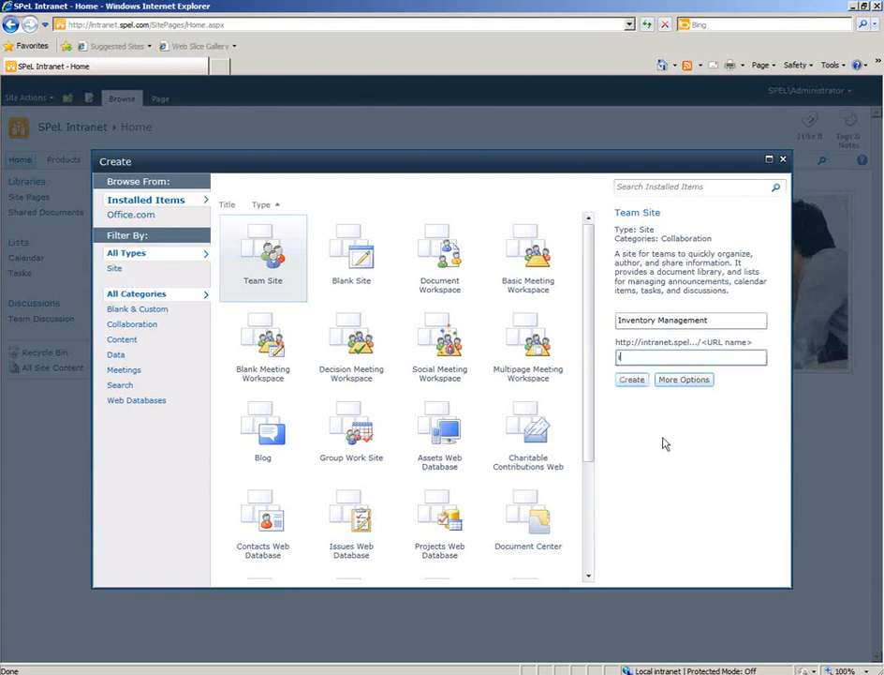
text(nvmgmt)
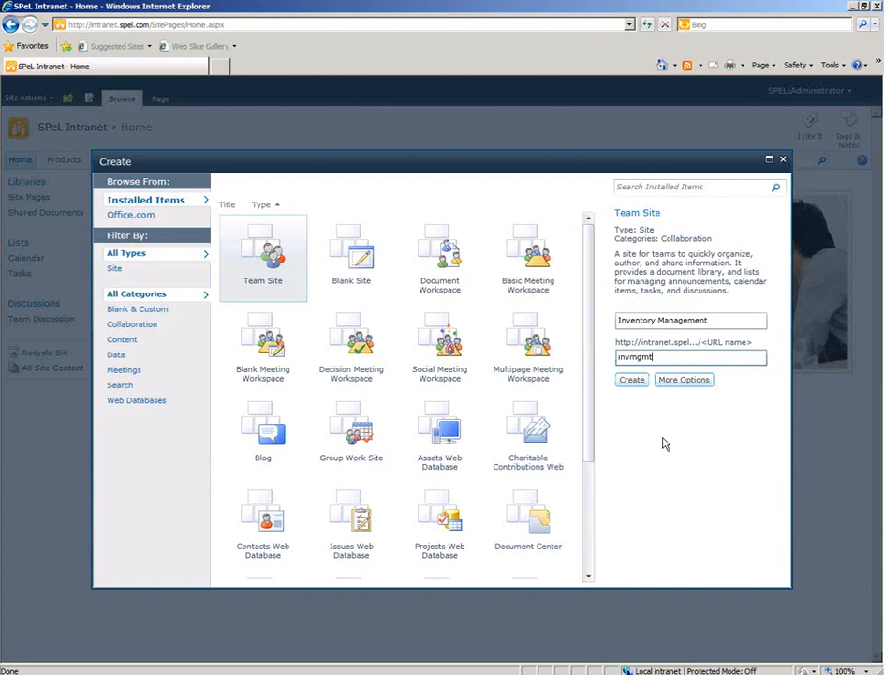
Review the additional site options, keep the same permissions as the parent site, and create the site.
click(688, 383)
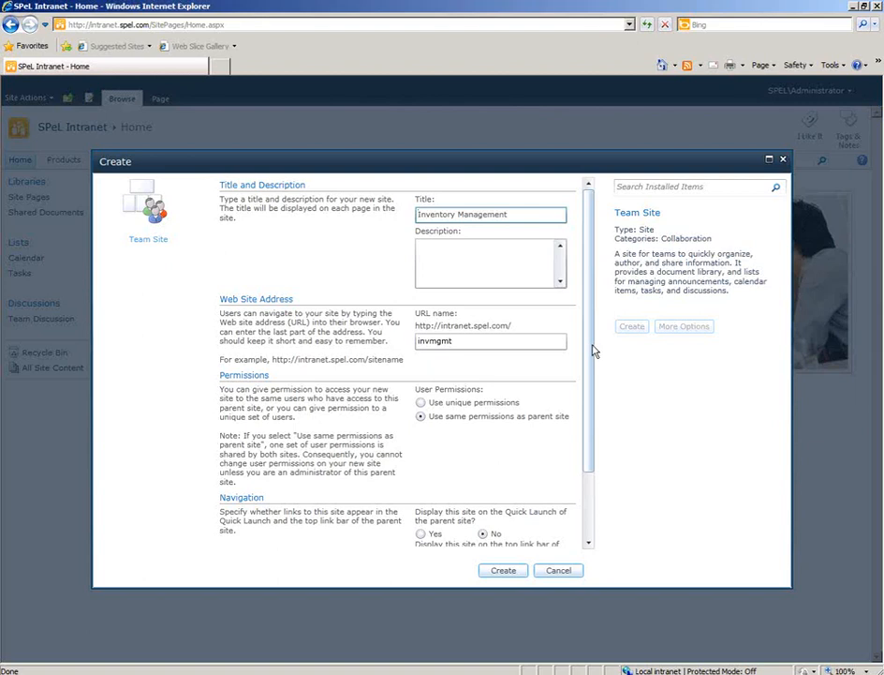
scroll(591, 351, down, 1)
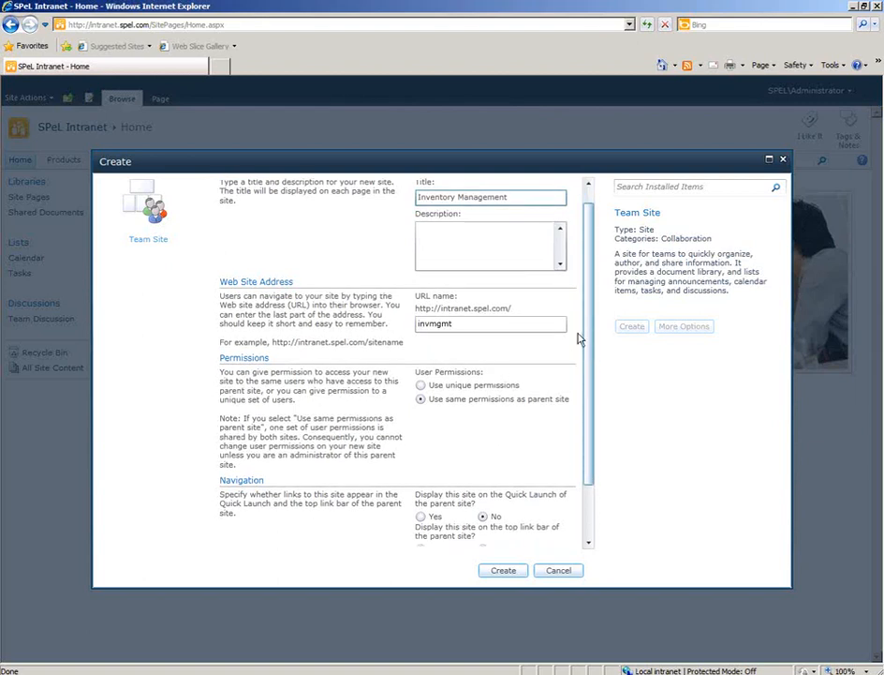
click(501, 241)
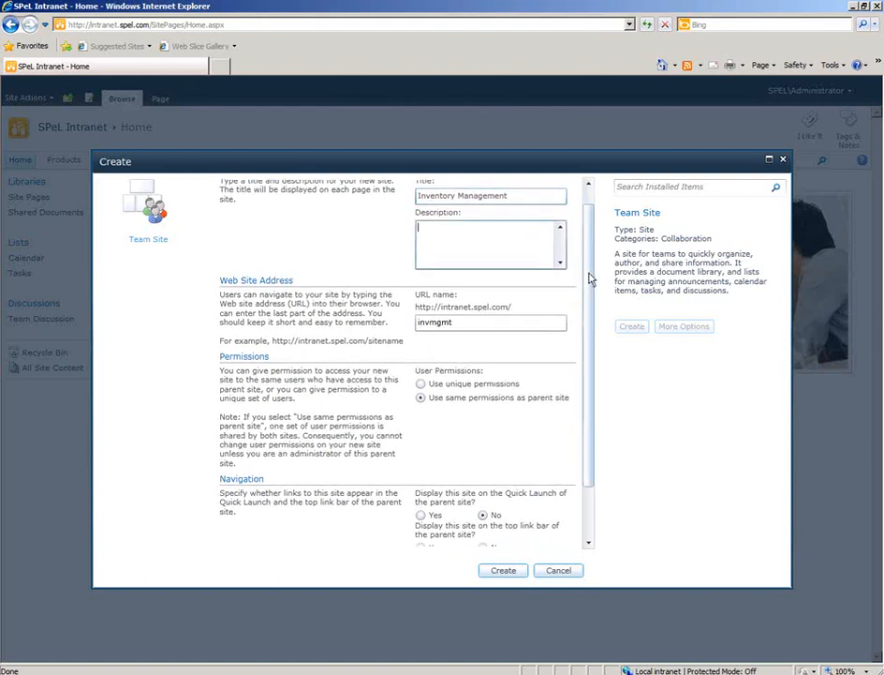
drag(591, 278, 589, 342)
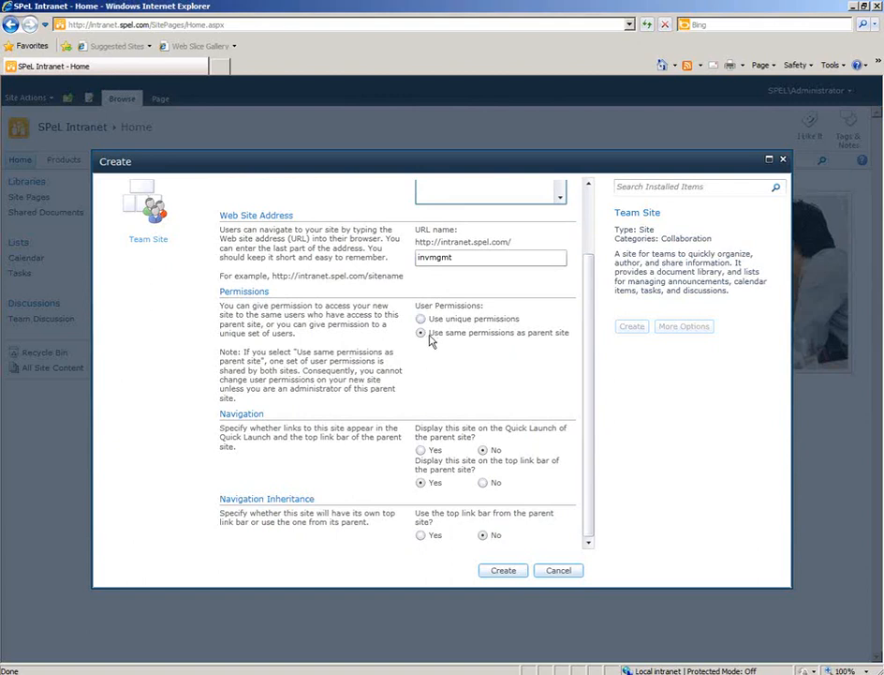
click(422, 320)
click(421, 333)
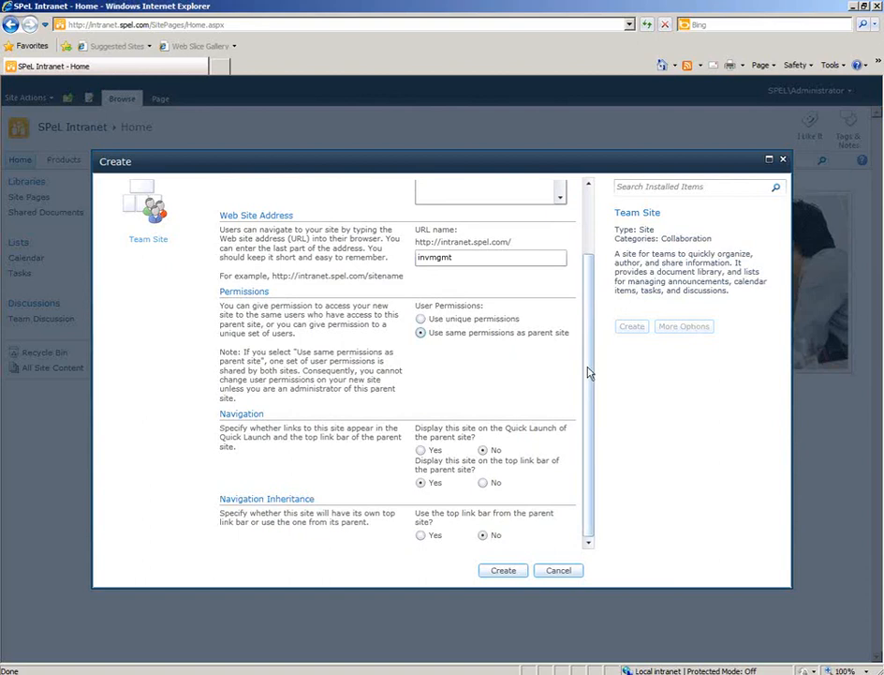
drag(588, 373, 583, 428)
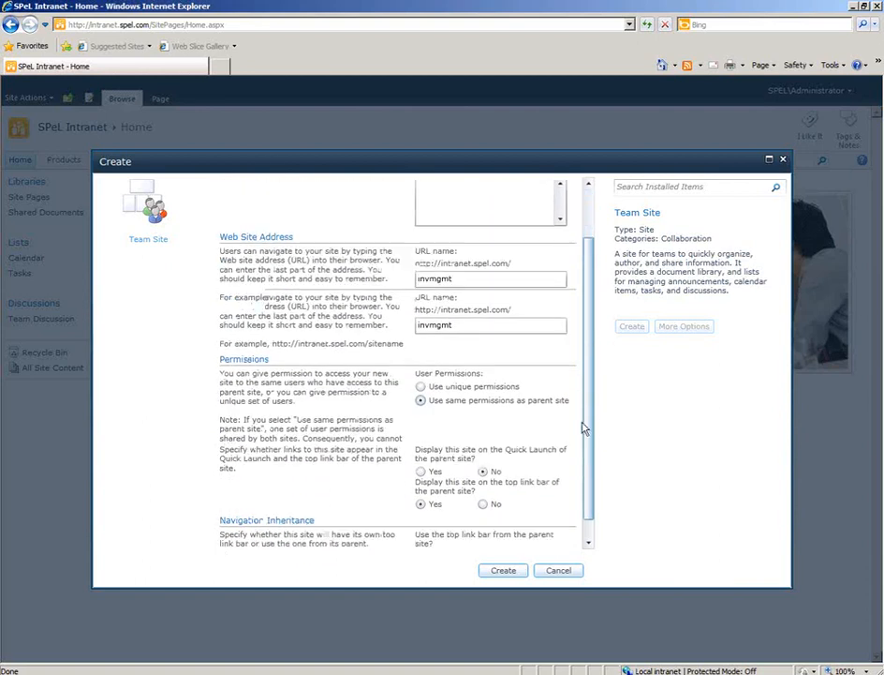
click(506, 570)
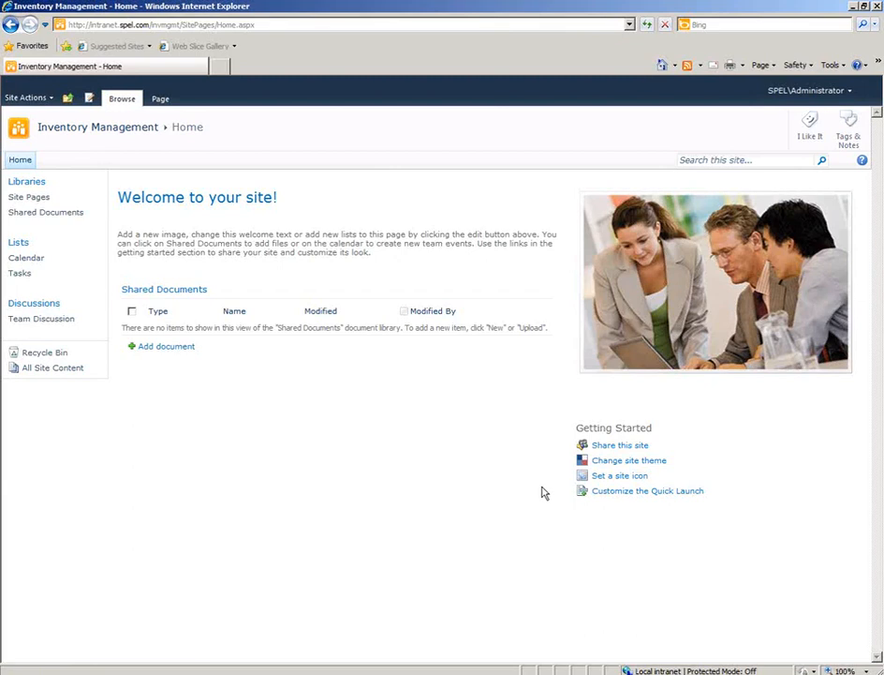
Open the Inventory Management site's permissions and view the people in the SPeL Intranet Members group.
click(622, 447)
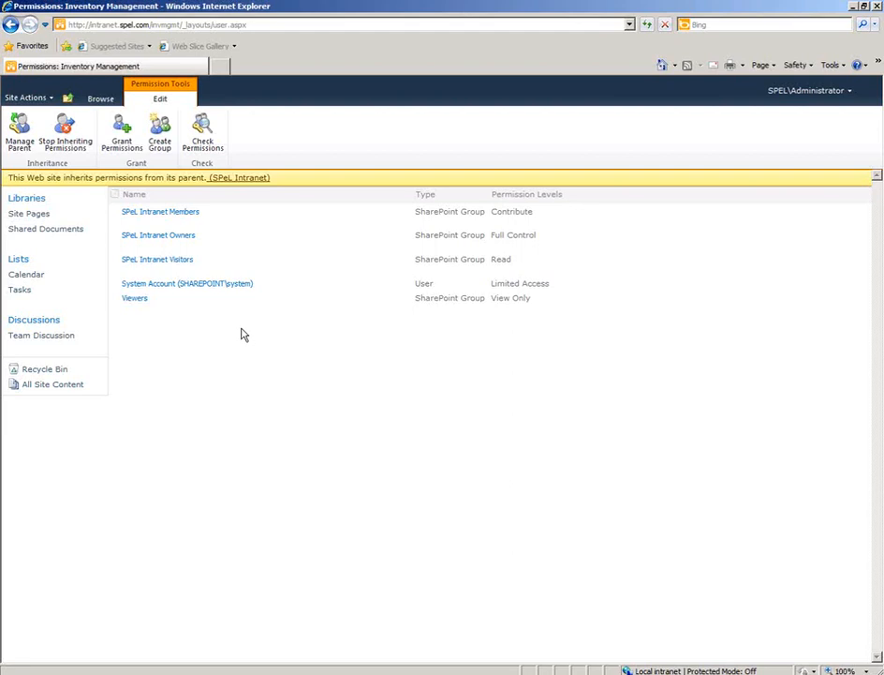
click(181, 216)
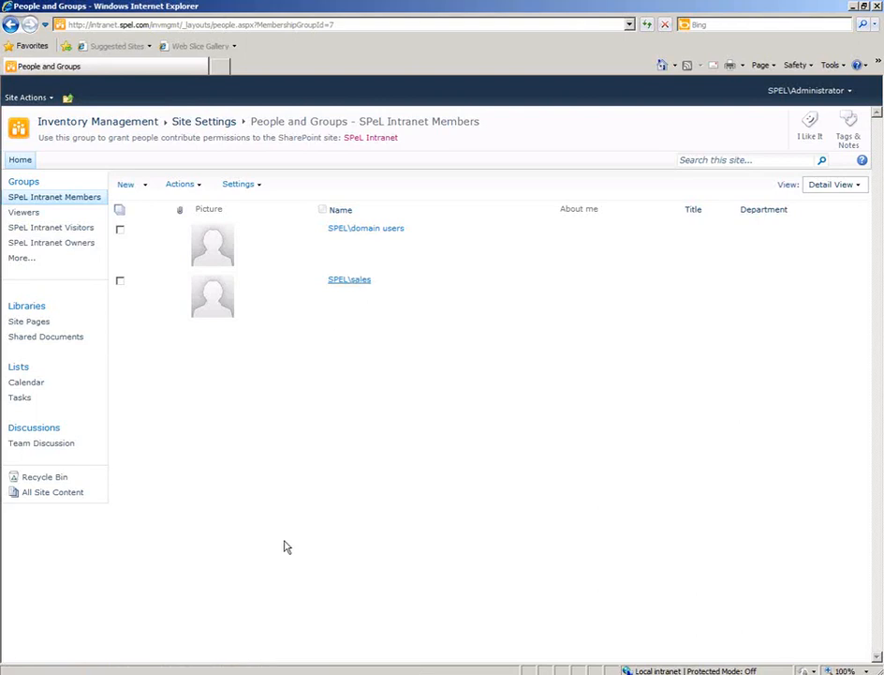
Switch to Active Directory Users and Computers, examine the members of the Sales security group, and close its properties without changes.
click(229, 672)
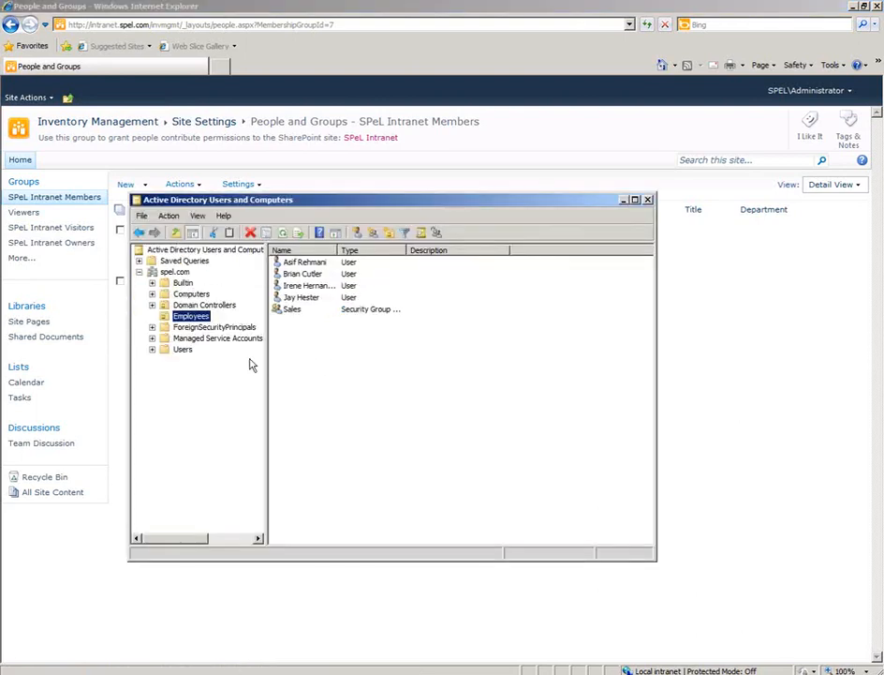
click(292, 310)
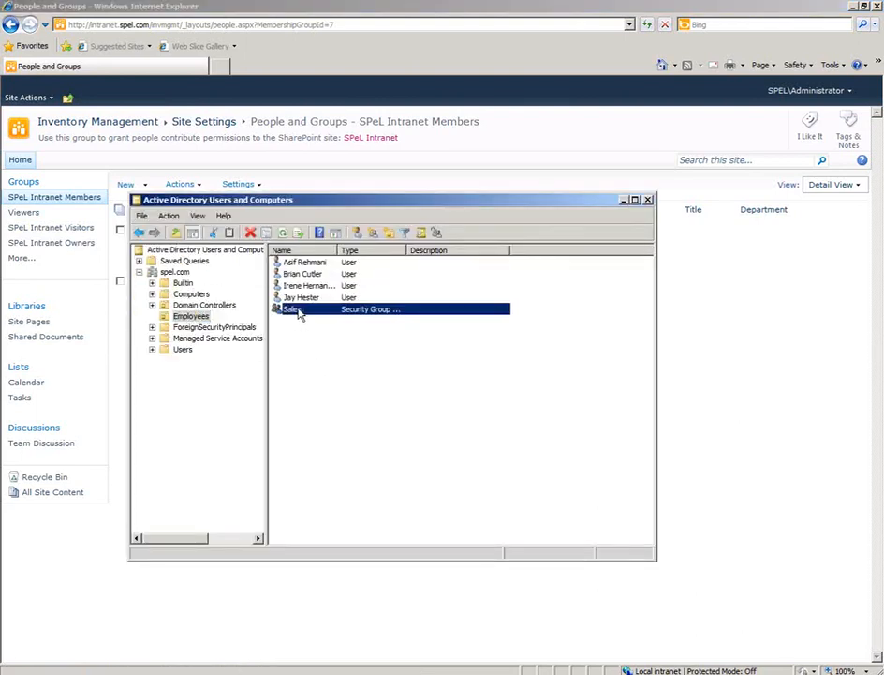
double_click(298, 312)
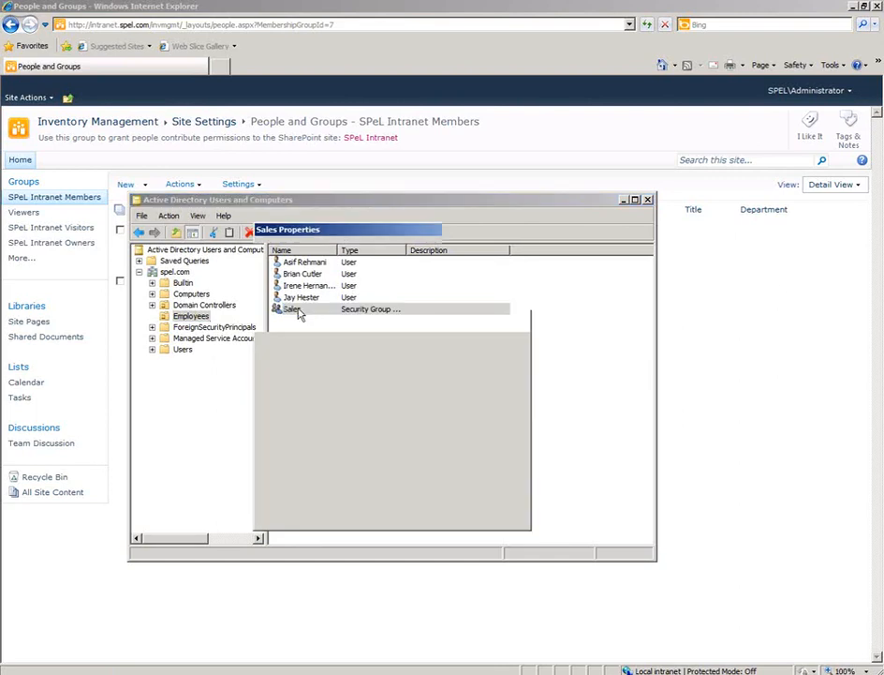
click(313, 248)
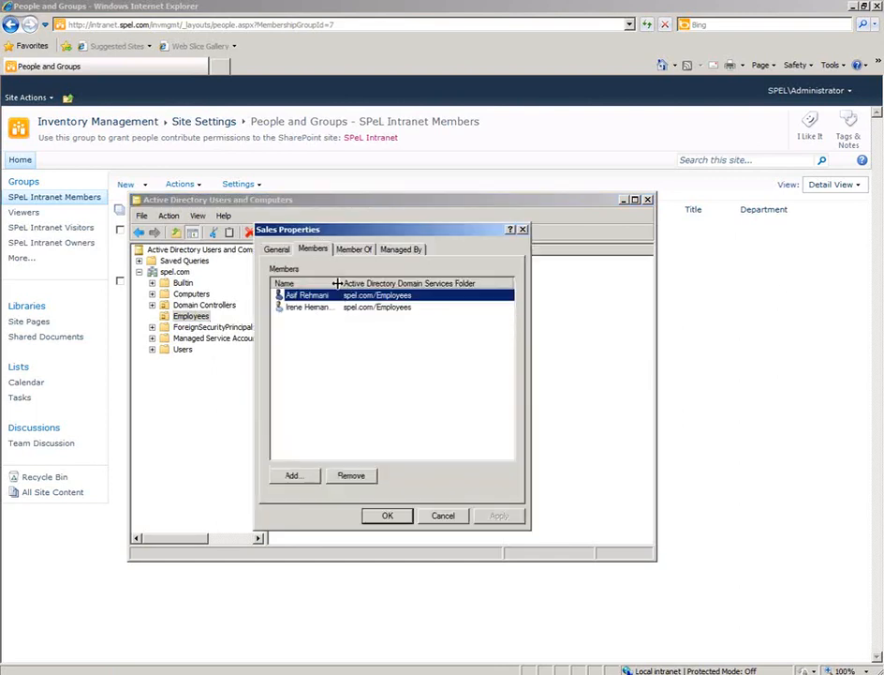
drag(340, 283, 378, 283)
drag(366, 229, 469, 232)
click(539, 519)
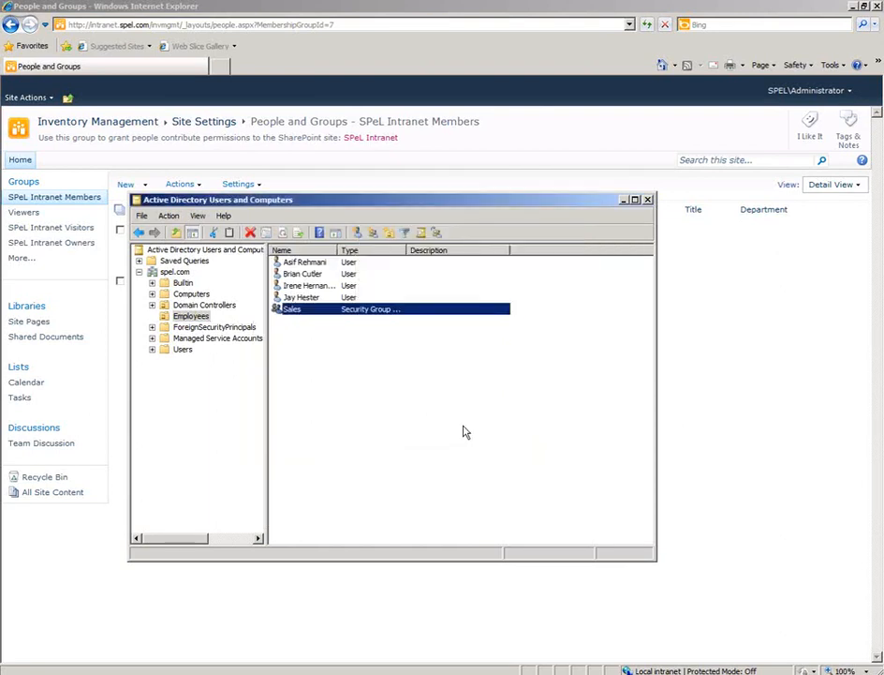
Close Active Directory Users and Computers and remove SPEL\domain users from the SPeL Intranet Members group.
click(647, 201)
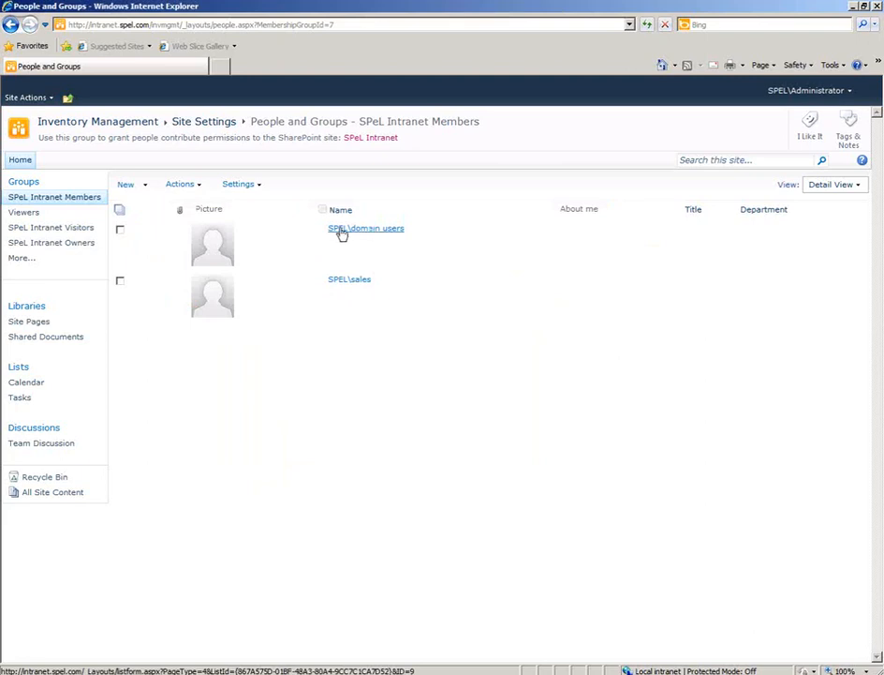
click(120, 230)
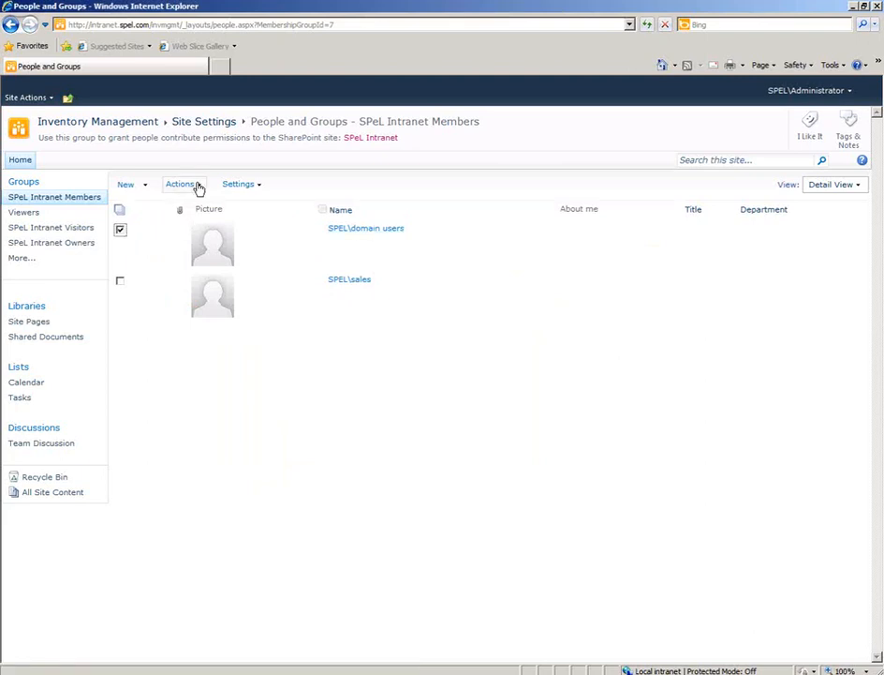
click(198, 188)
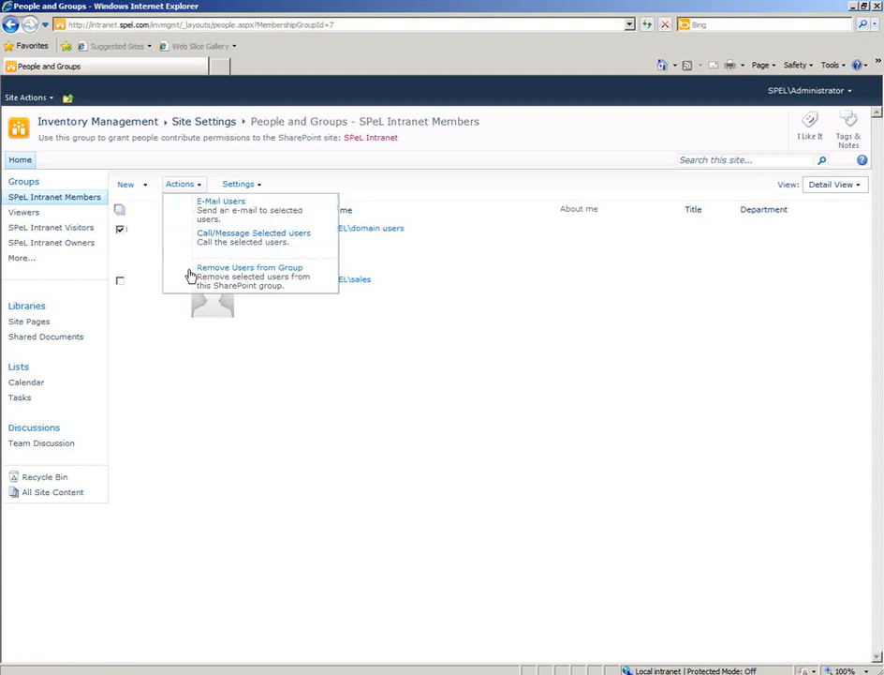
click(272, 283)
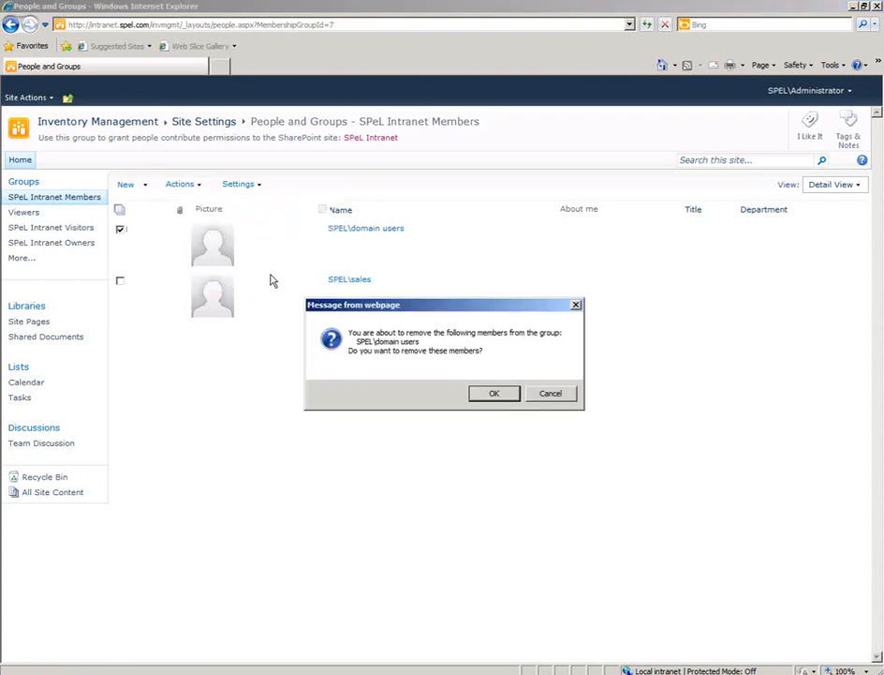
click(494, 399)
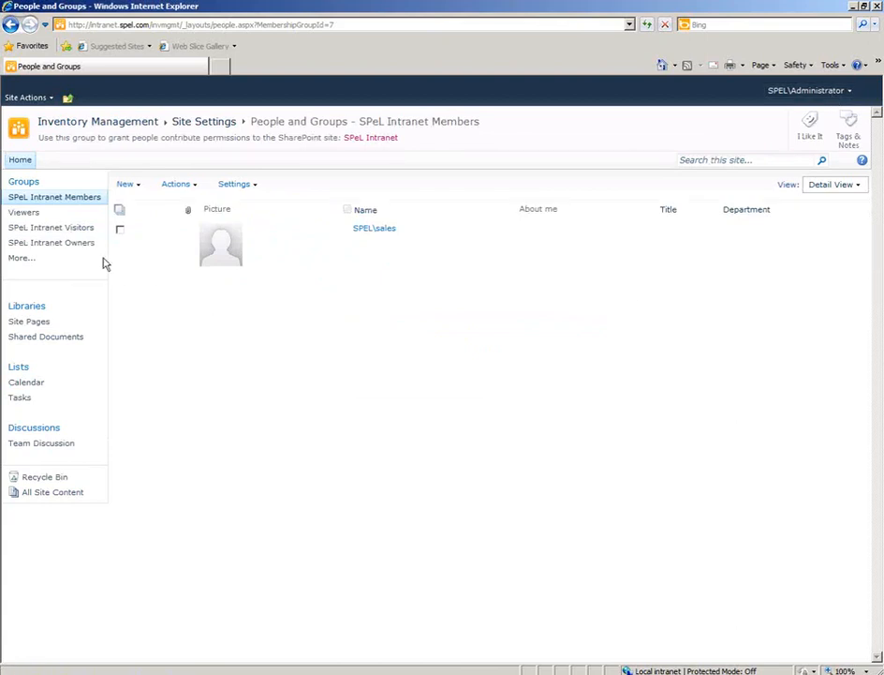
Review the membership of the SPeL Intranet Visitors, SPeL Intranet Owners and Viewers groups.
click(66, 234)
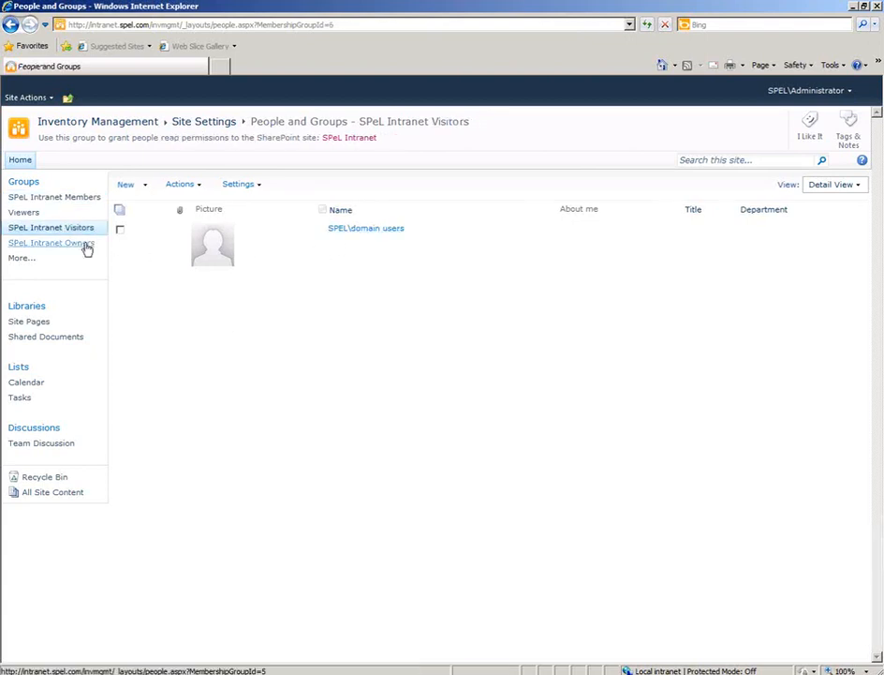
click(33, 246)
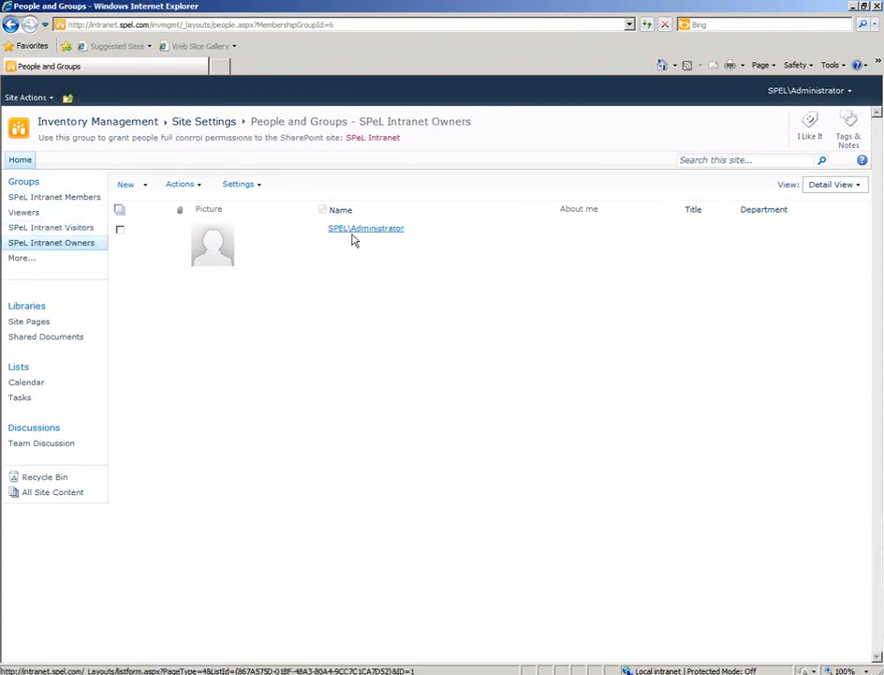
click(26, 213)
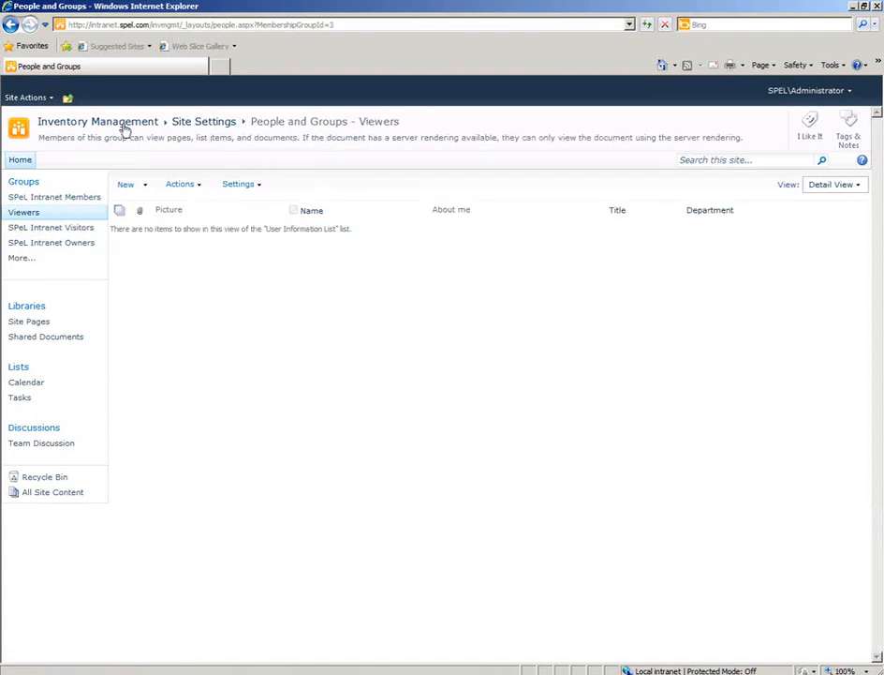
Open the Inventory Management site's theme settings, compare several themes, and select the Mission theme.
click(122, 123)
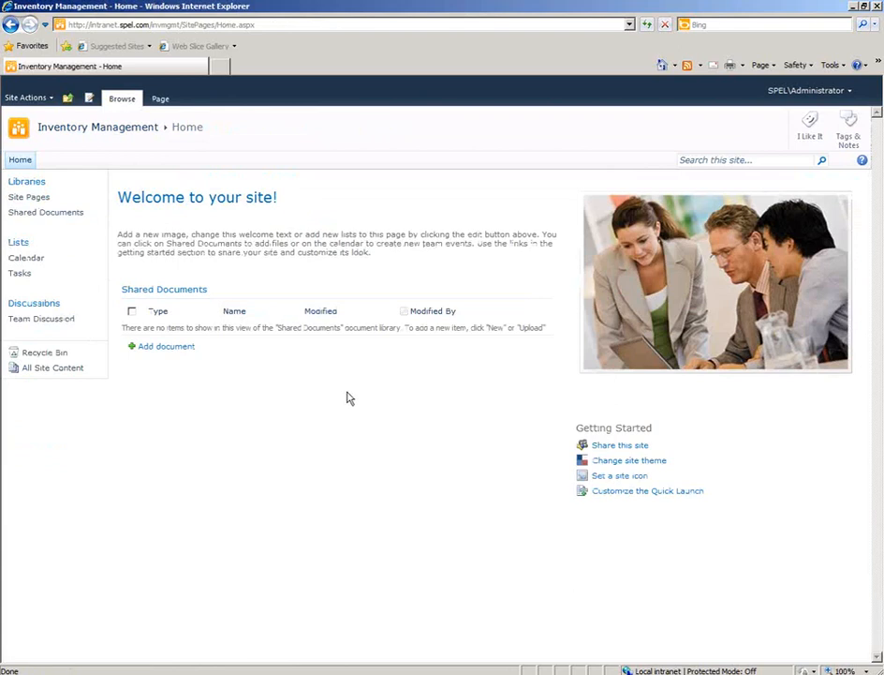
click(659, 465)
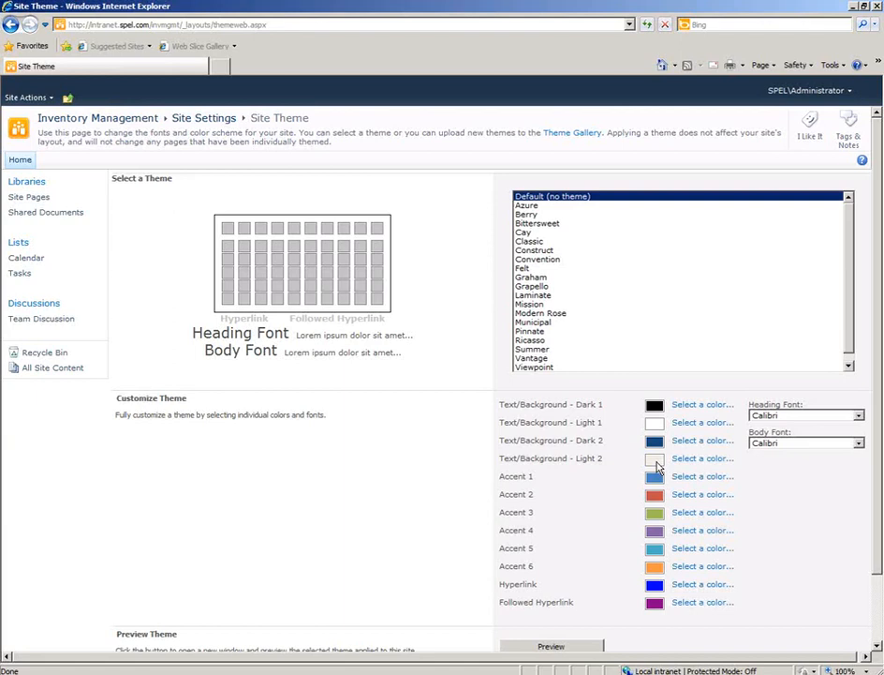
click(593, 242)
click(587, 258)
click(586, 270)
click(586, 287)
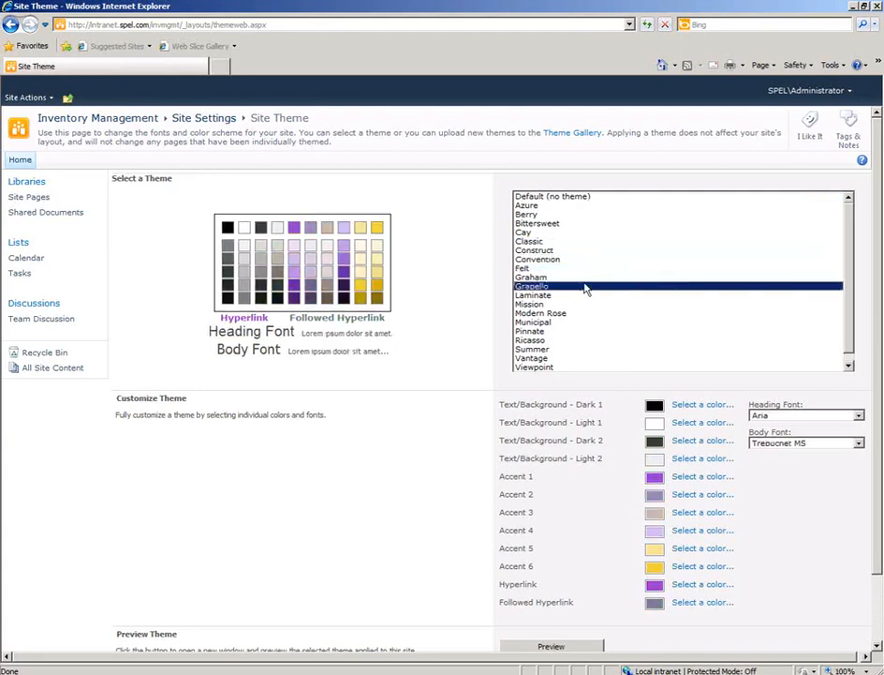
click(588, 296)
click(586, 304)
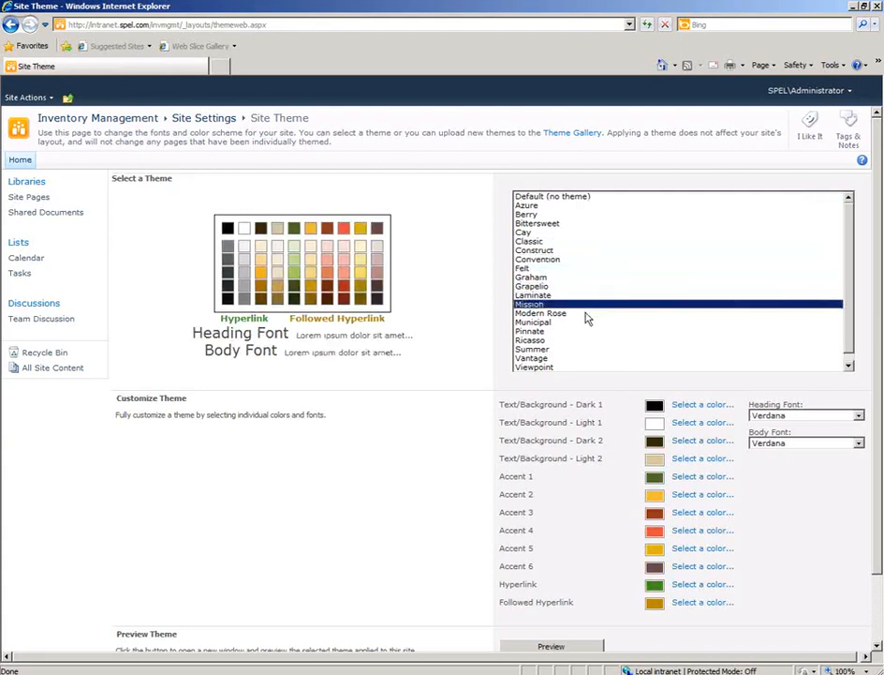
click(585, 313)
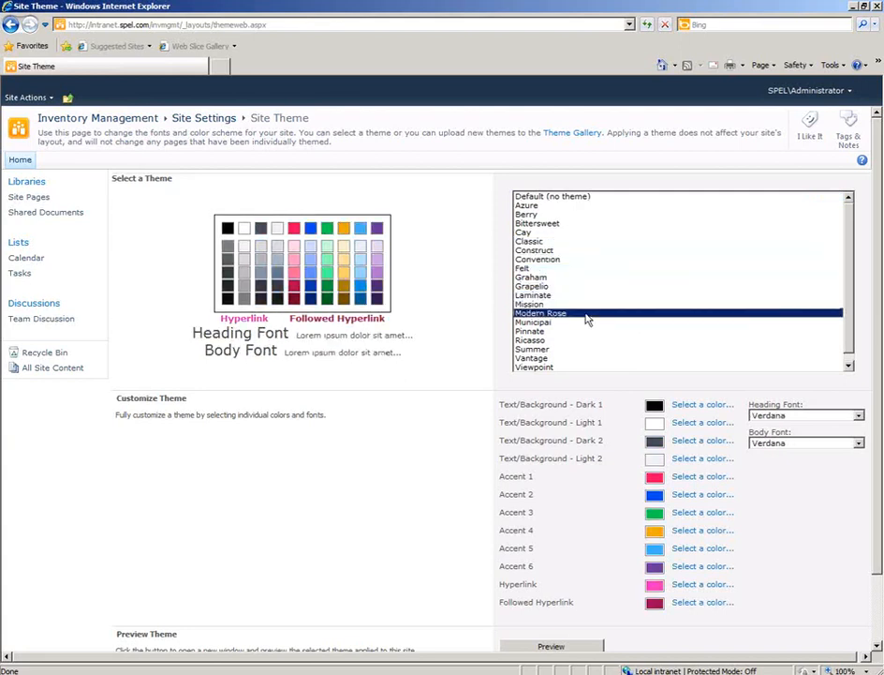
click(583, 306)
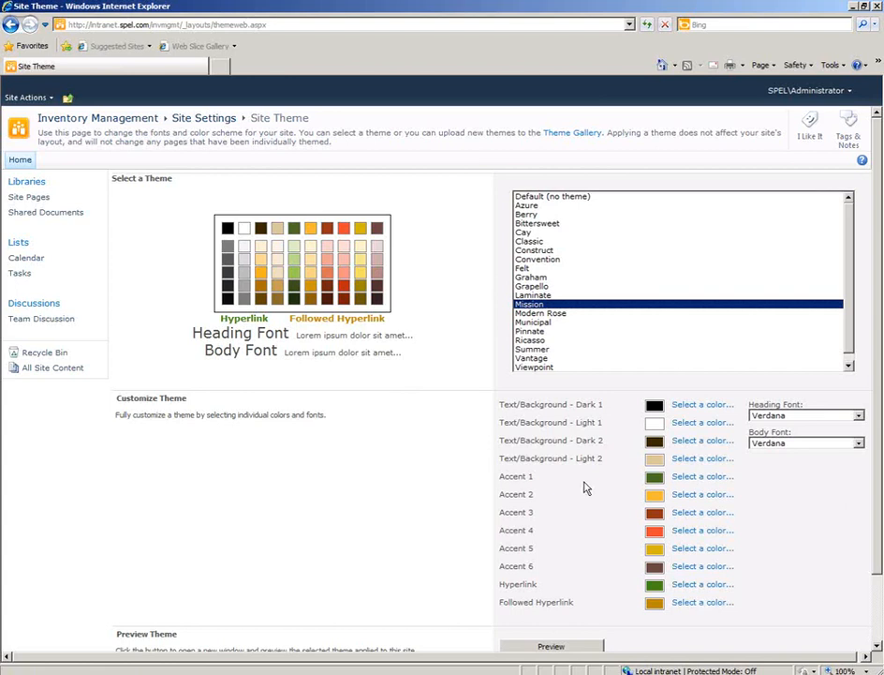
Change the theme's Accent 1 color to light blue, #00CCFF.
click(693, 480)
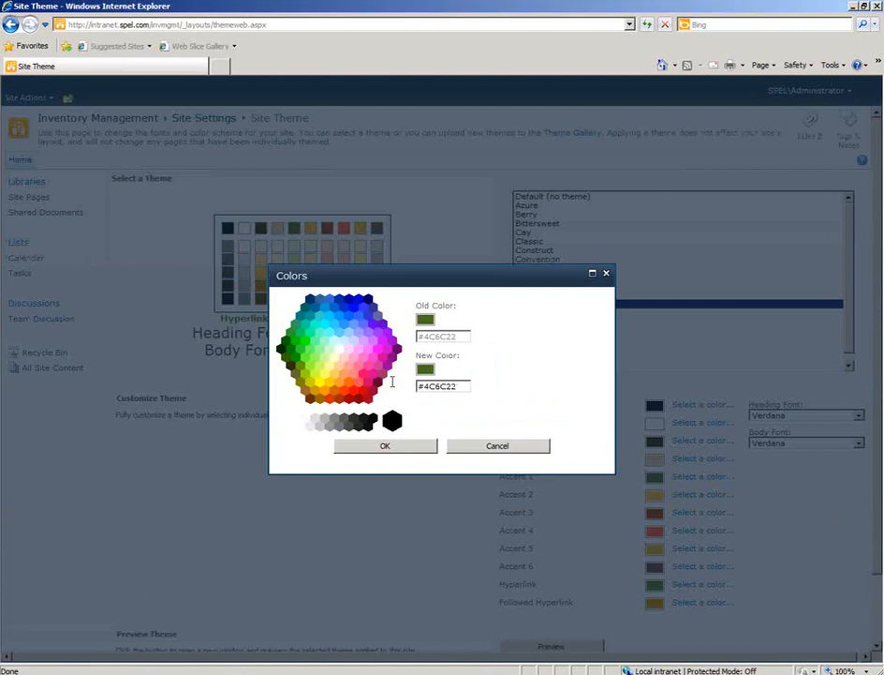
click(335, 315)
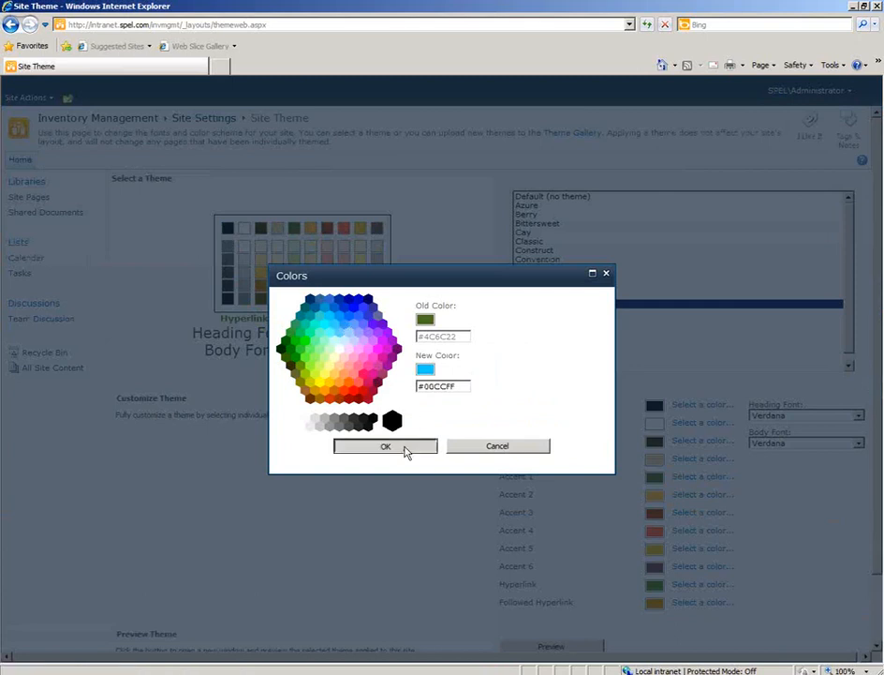
click(386, 446)
Preview the customized theme on the site, close the preview, and apply the theme.
scroll(878, 399, down, 1)
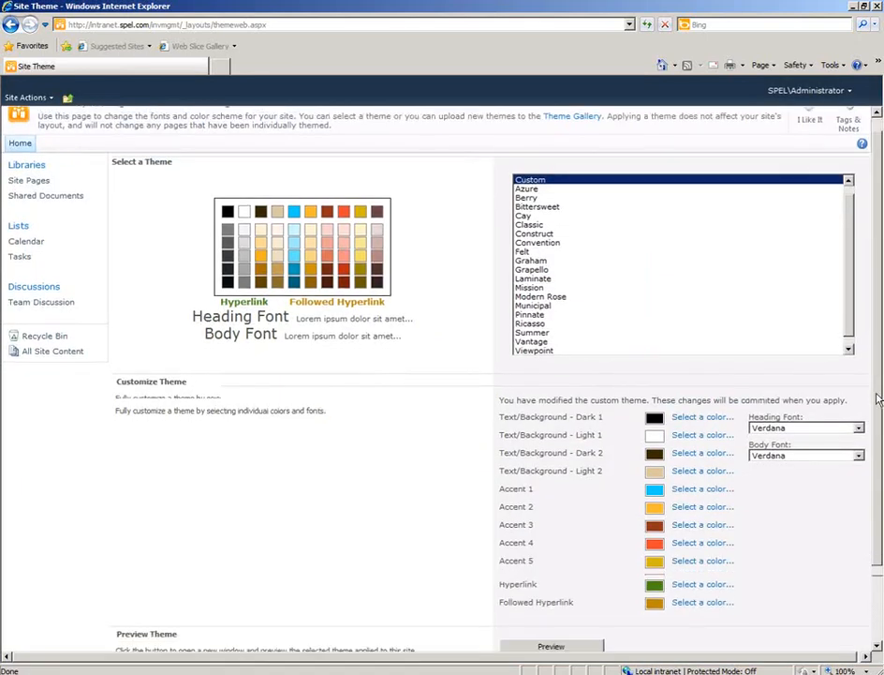
scroll(877, 399, down, 3)
click(562, 571)
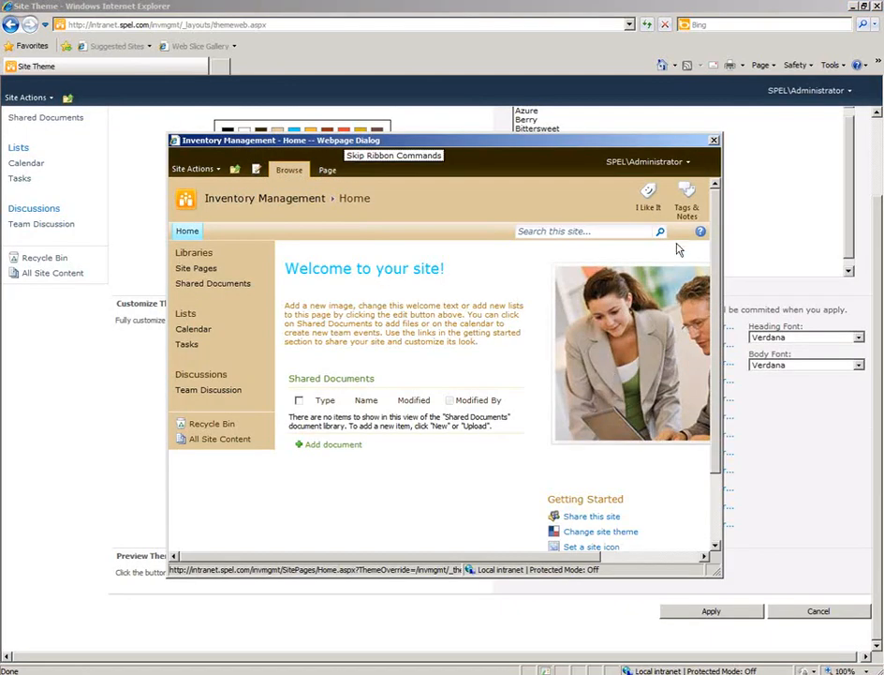
click(714, 140)
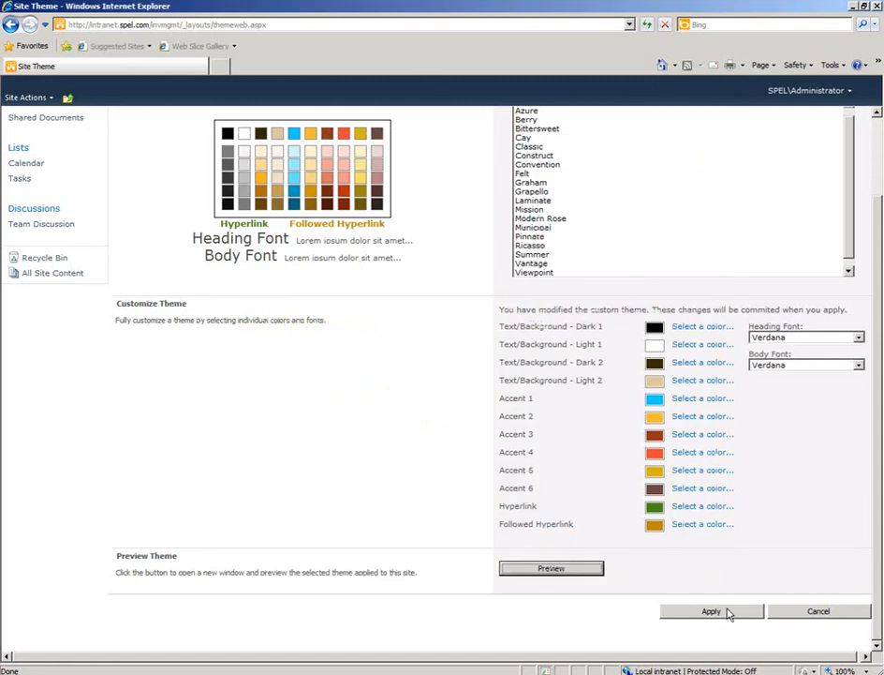
click(728, 610)
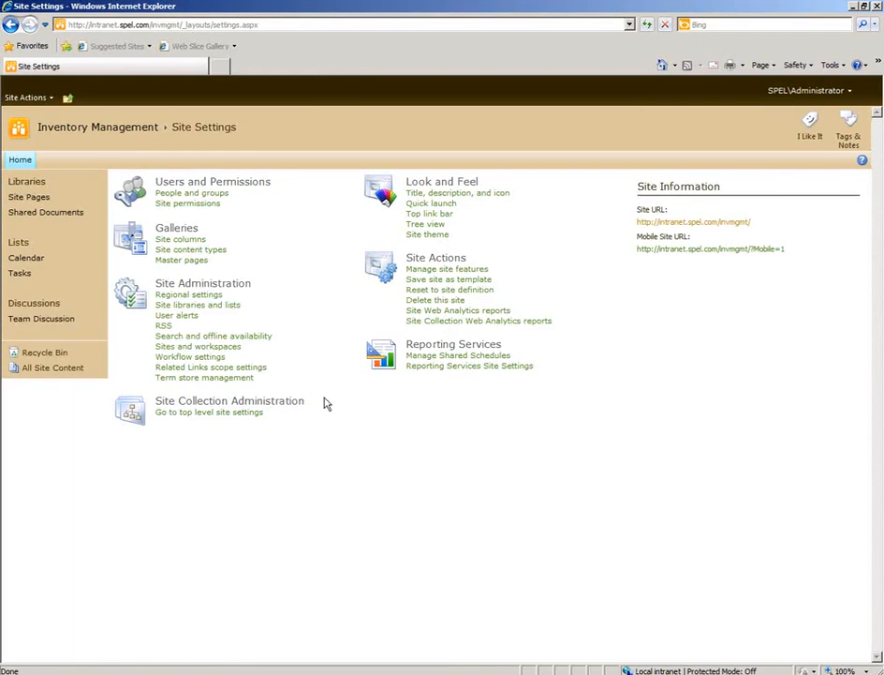
Open the site icon settings from the site's home page and examine the title, URL name and logo URL fields.
click(21, 160)
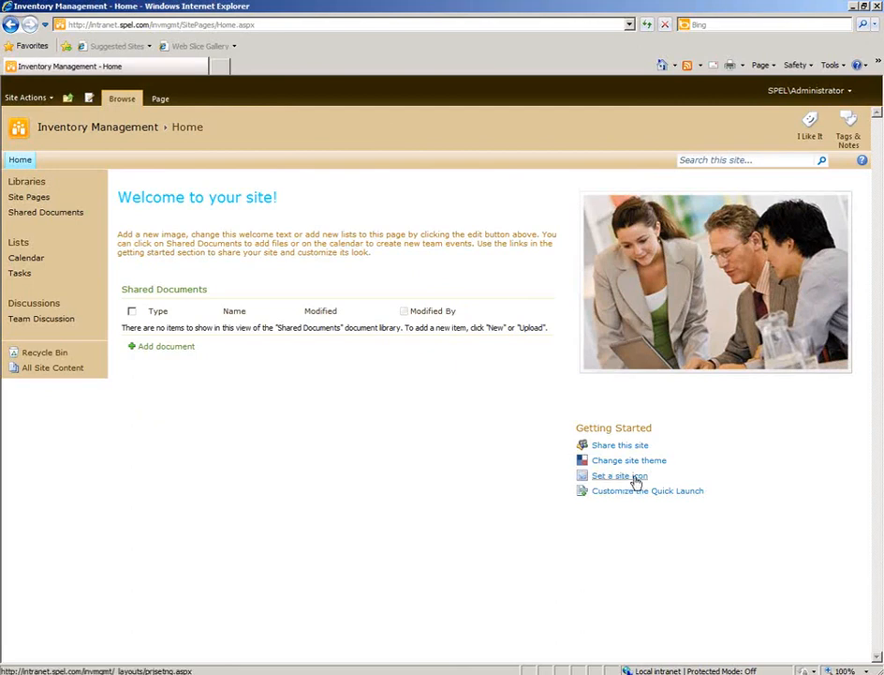
click(635, 478)
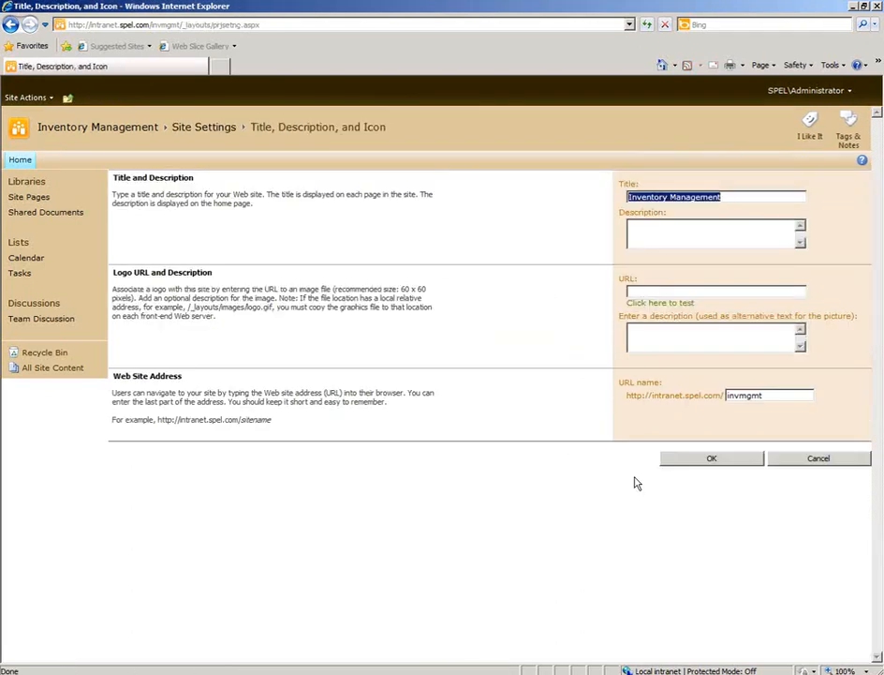
click(748, 195)
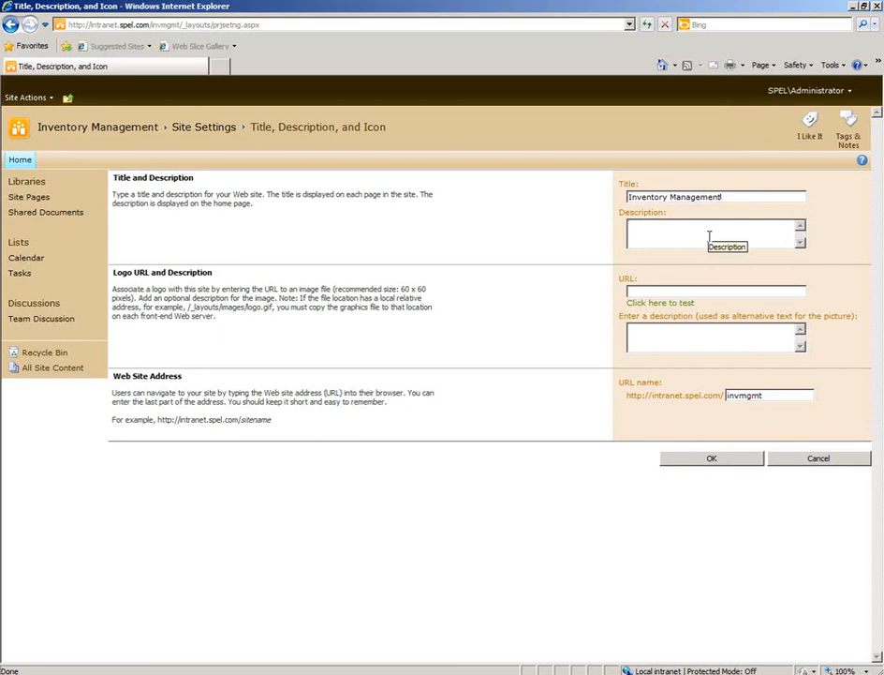
click(775, 394)
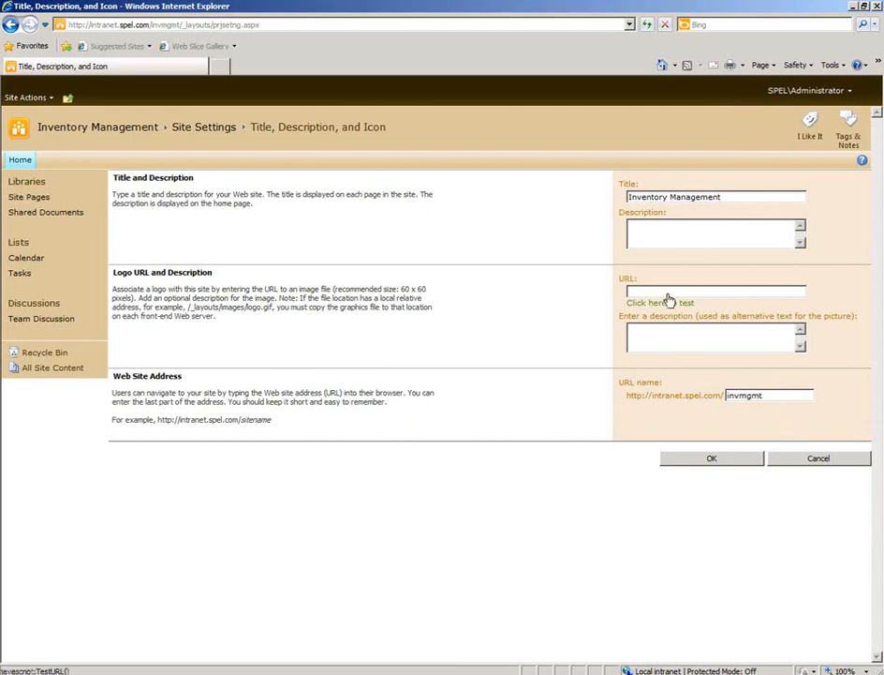
click(630, 292)
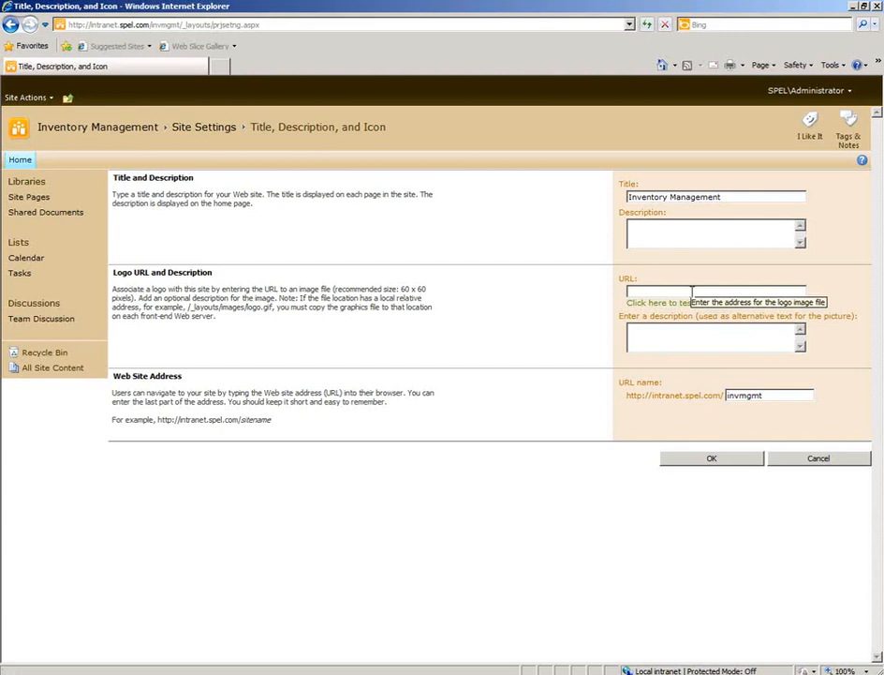
Switch to Windows Explorer, find hotrodbike_small.gif in the Pictures library under images, AW Pics, Thumbs, view the image, and close it.
click(169, 673)
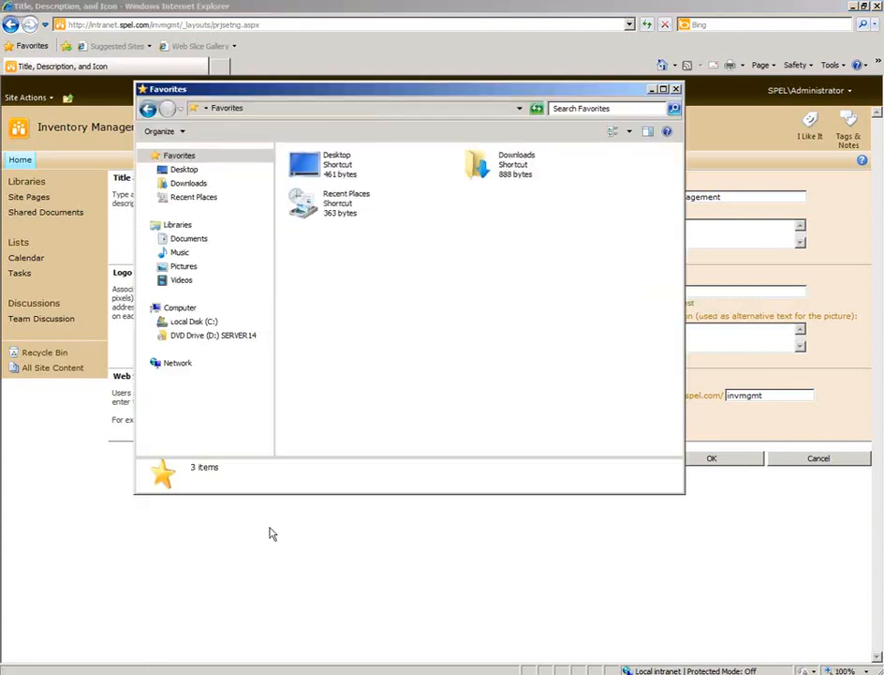
click(188, 238)
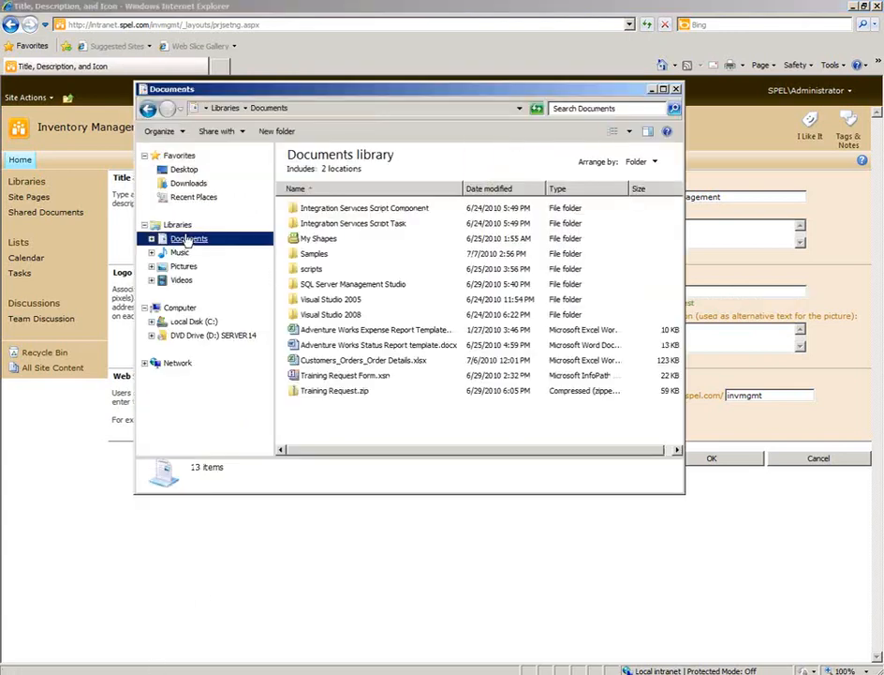
click(178, 267)
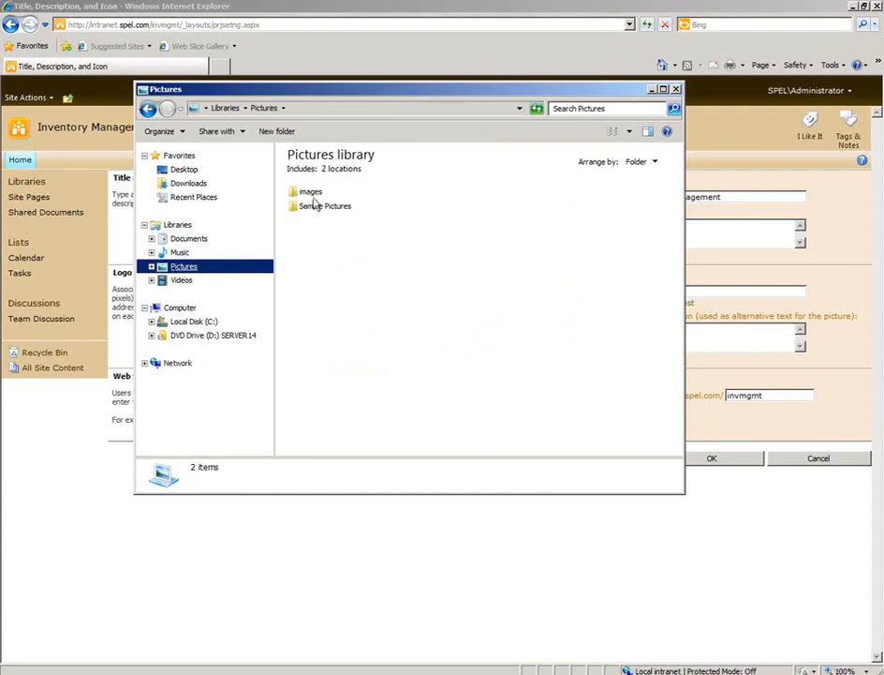
click(310, 192)
double_click(310, 192)
double_click(310, 192)
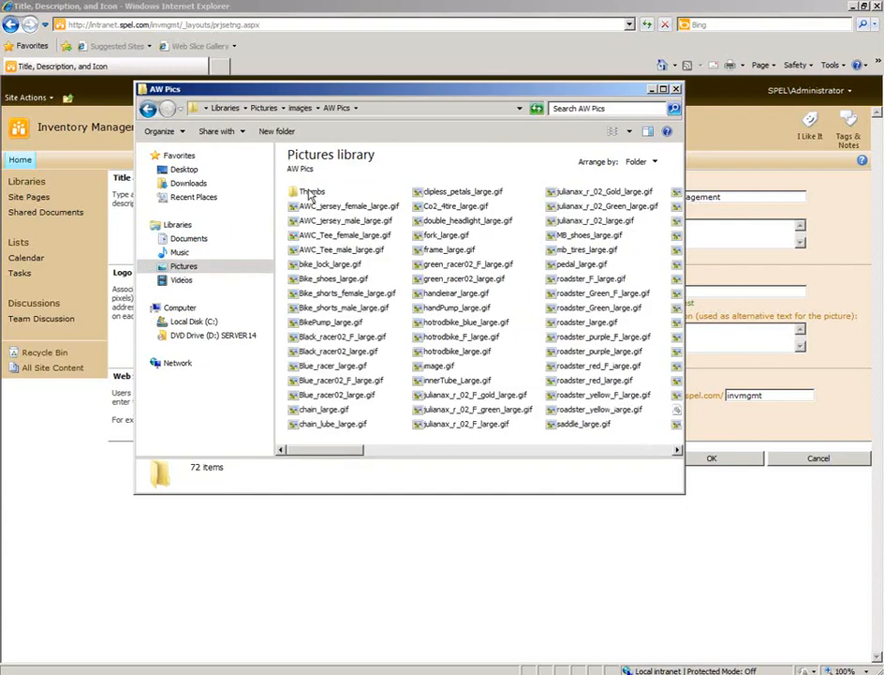
double_click(310, 192)
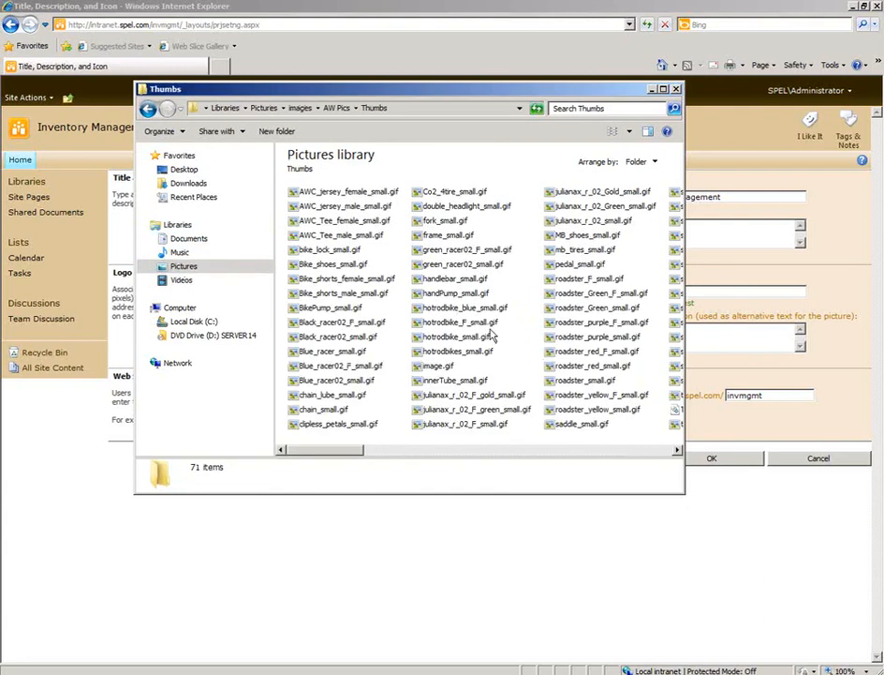
click(457, 338)
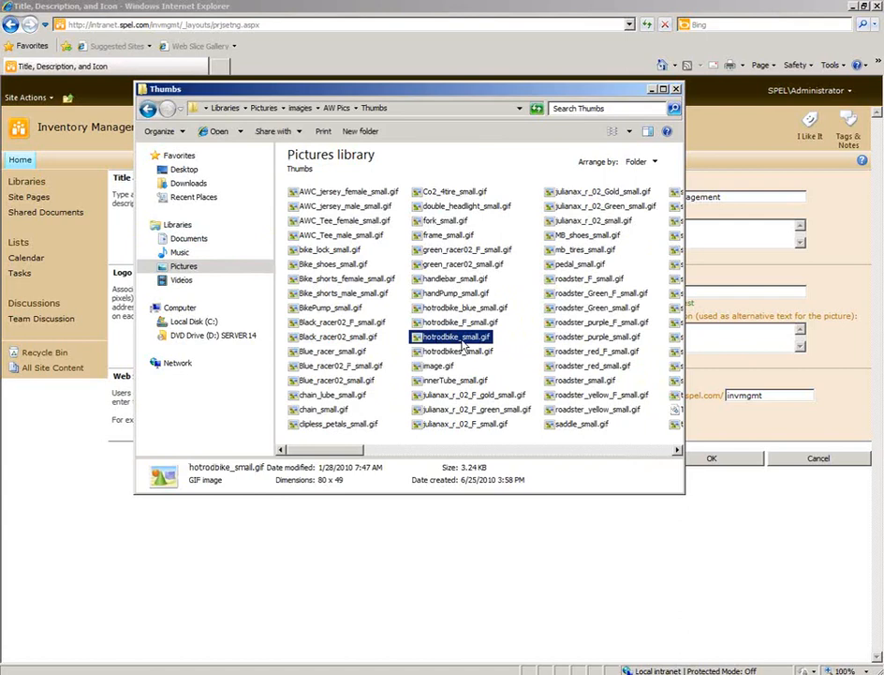
double_click(468, 340)
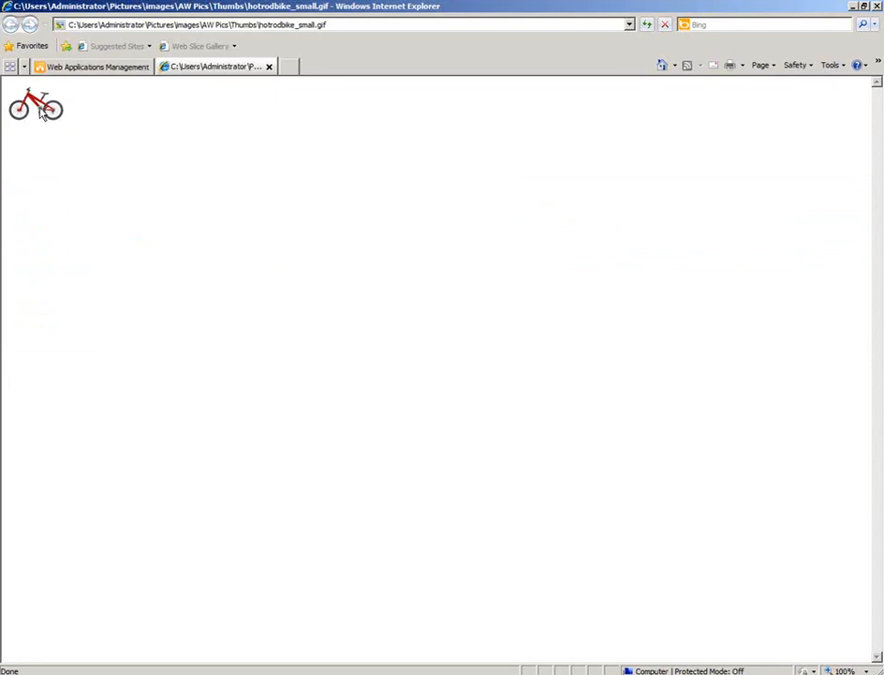
click(269, 68)
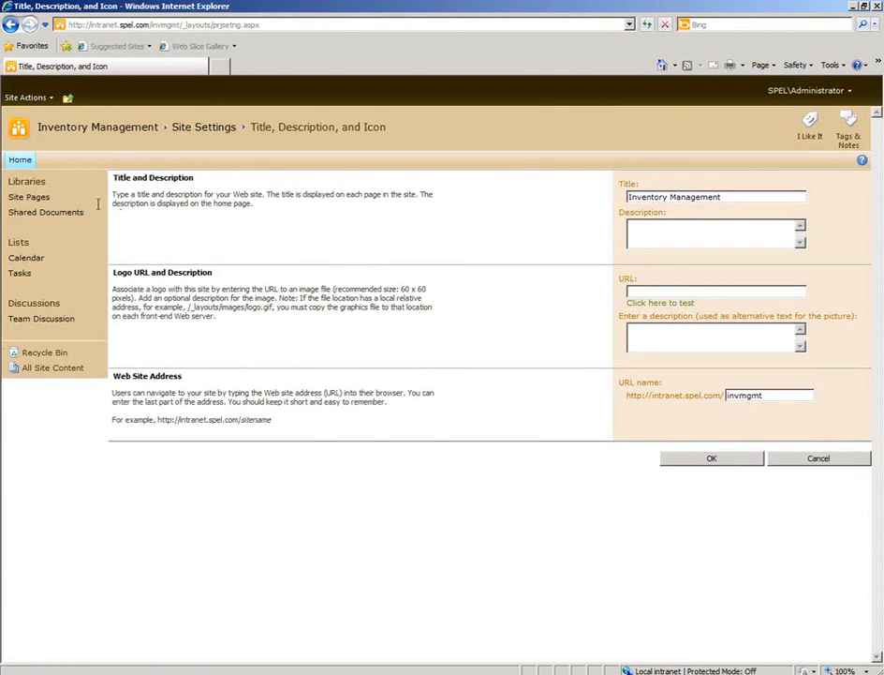
Upload hotrodbike_small.gif from the Thumbs pictures folder to the Site Assets library using the multiple-file upload.
click(20, 181)
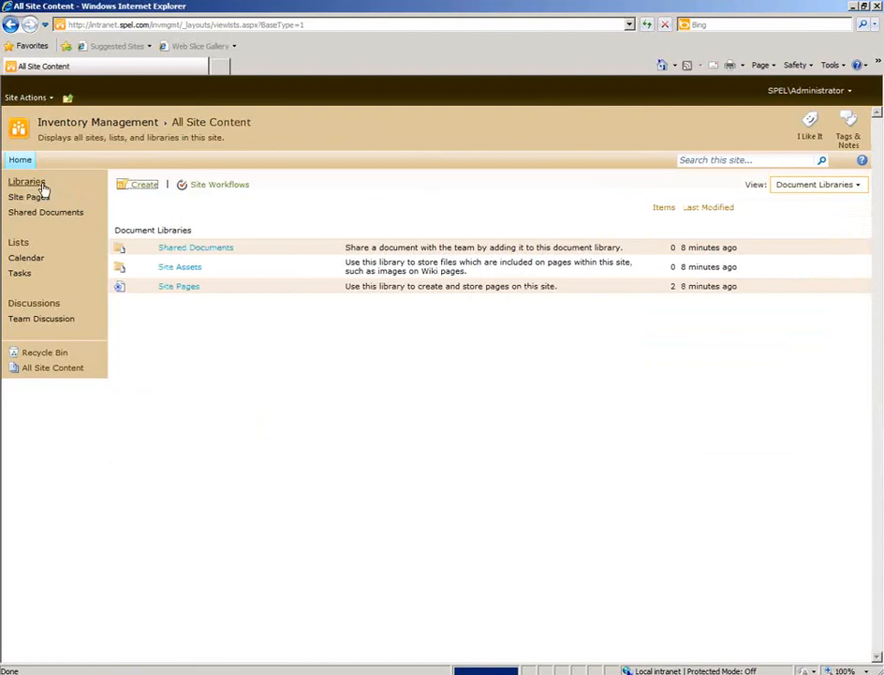
click(182, 269)
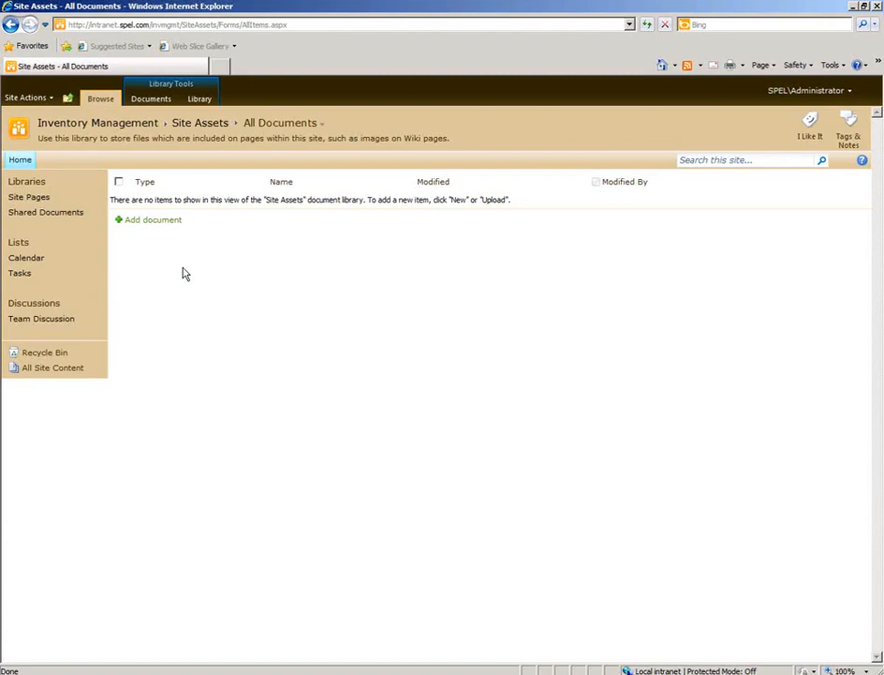
click(166, 223)
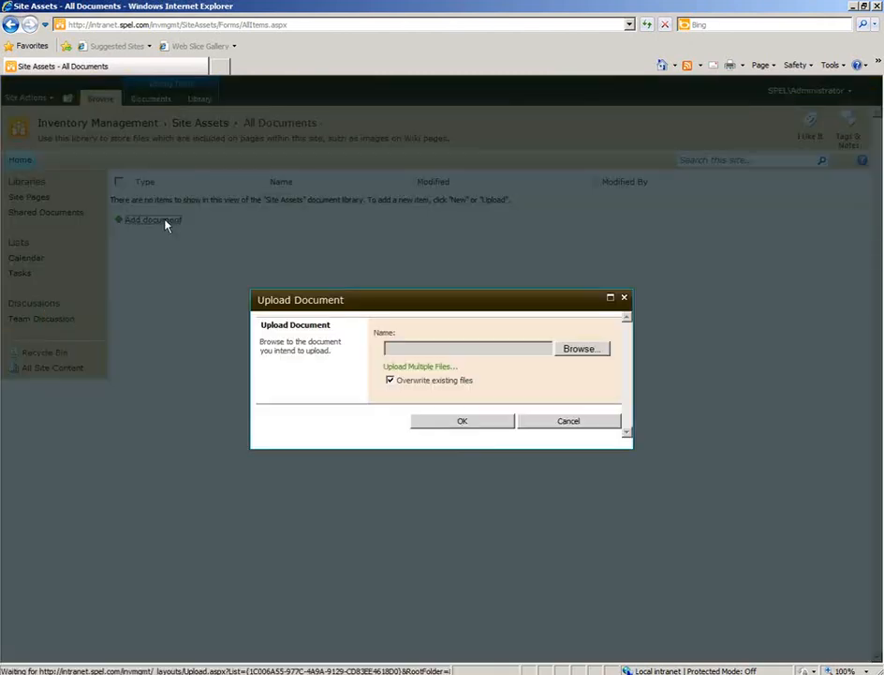
click(422, 371)
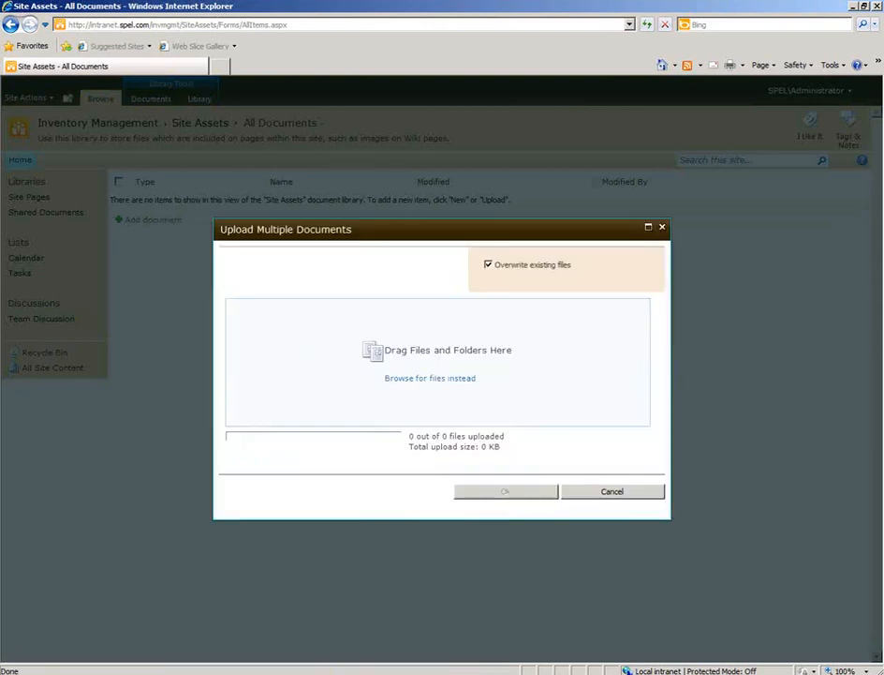
key(alt+Tab)
drag(385, 90, 750, 222)
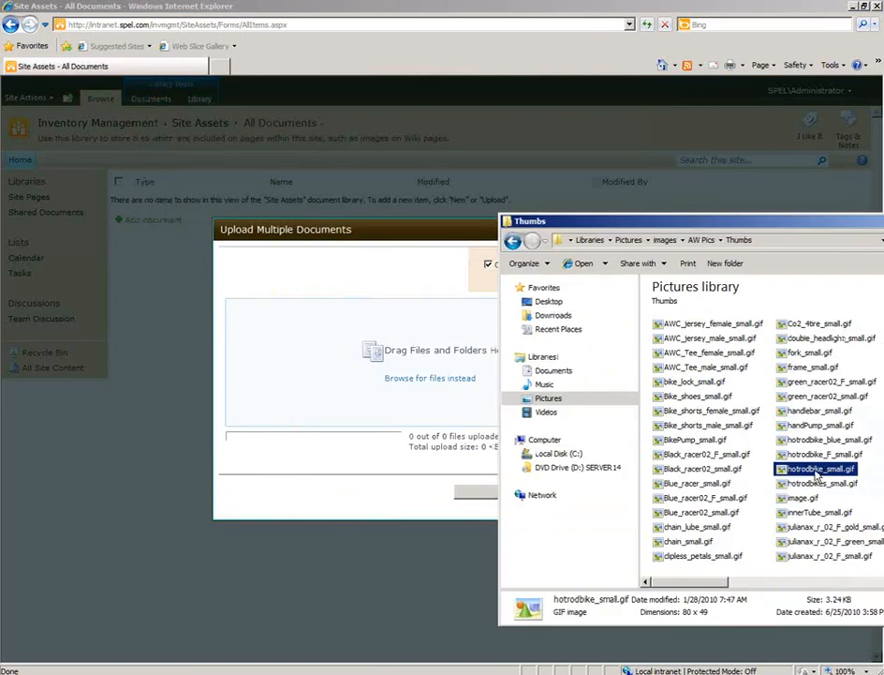
drag(816, 477, 380, 379)
click(389, 484)
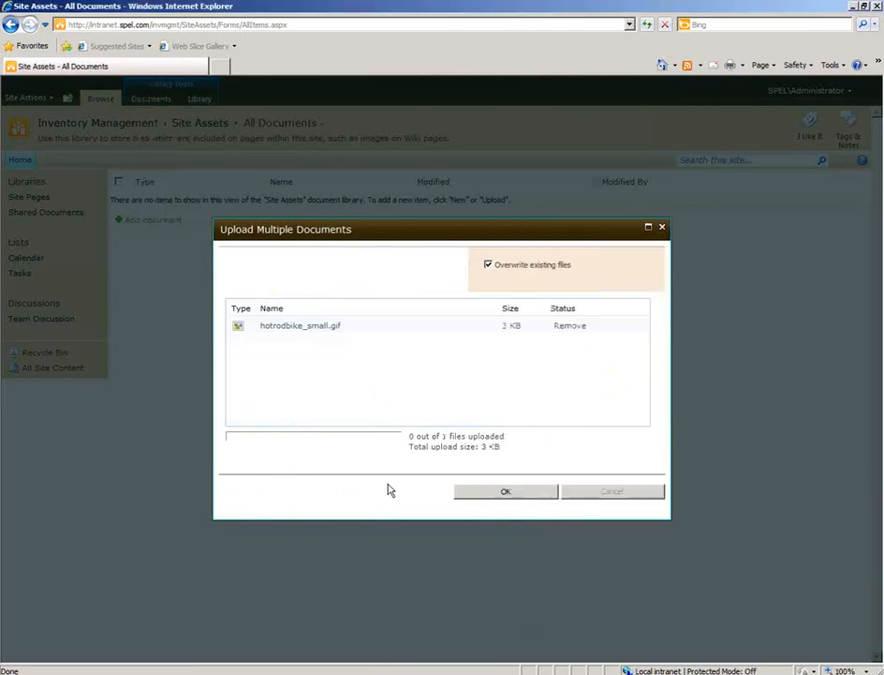
click(498, 494)
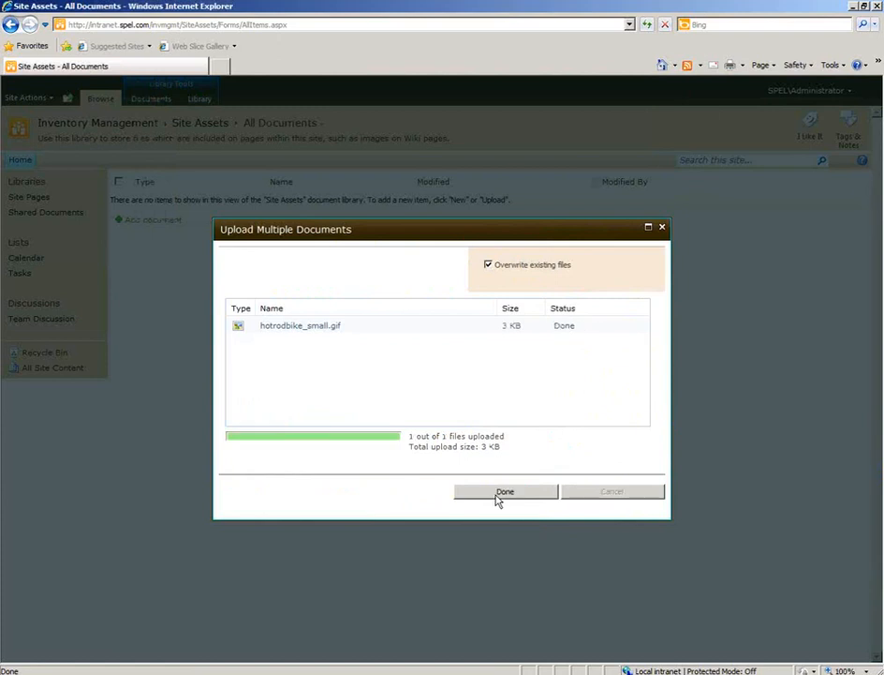
click(498, 493)
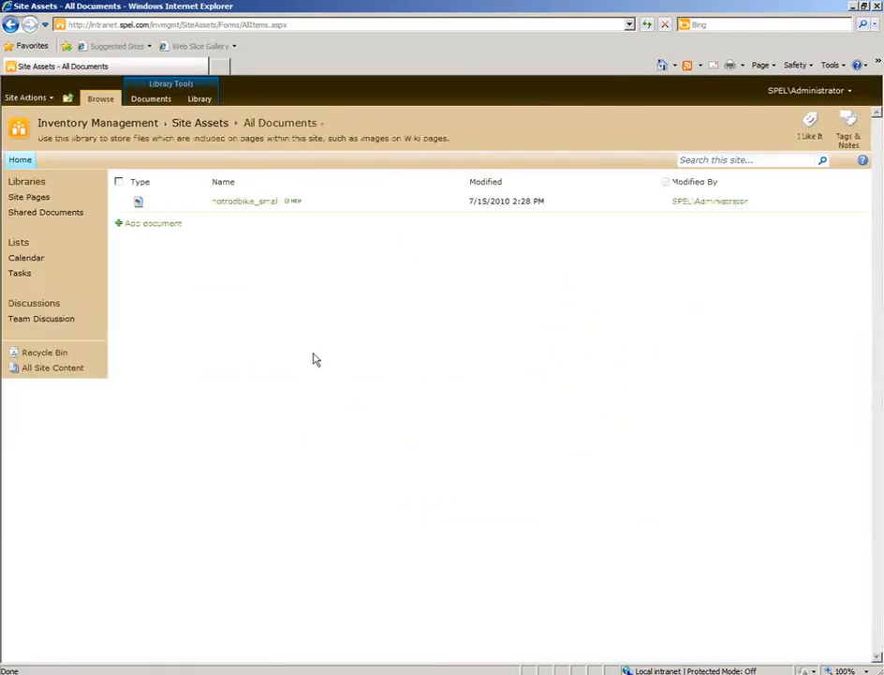
Open the uploaded hotrodbike_small image, copy its full web address, and return to the Site Assets library.
click(256, 203)
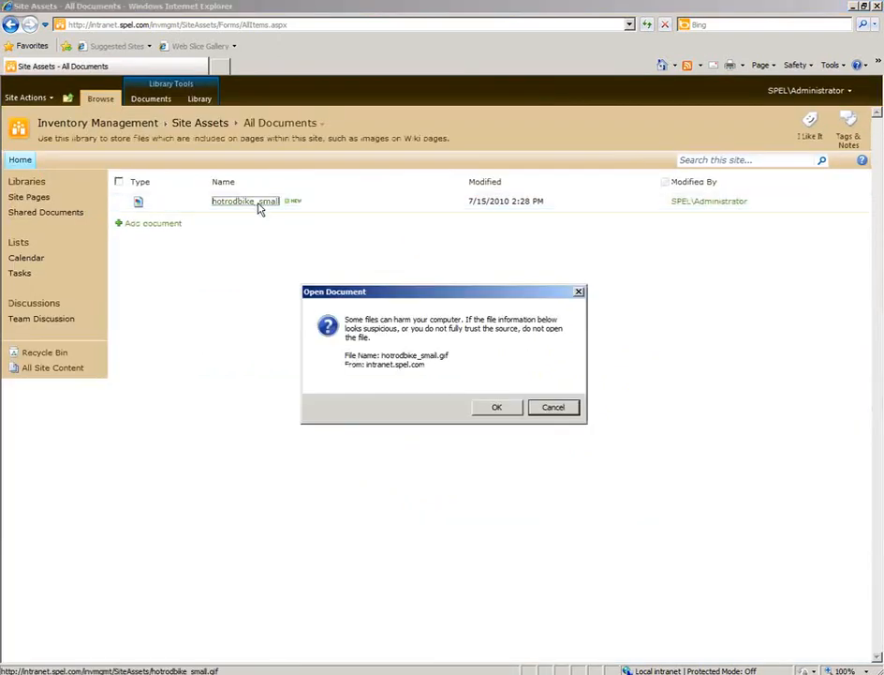
click(495, 410)
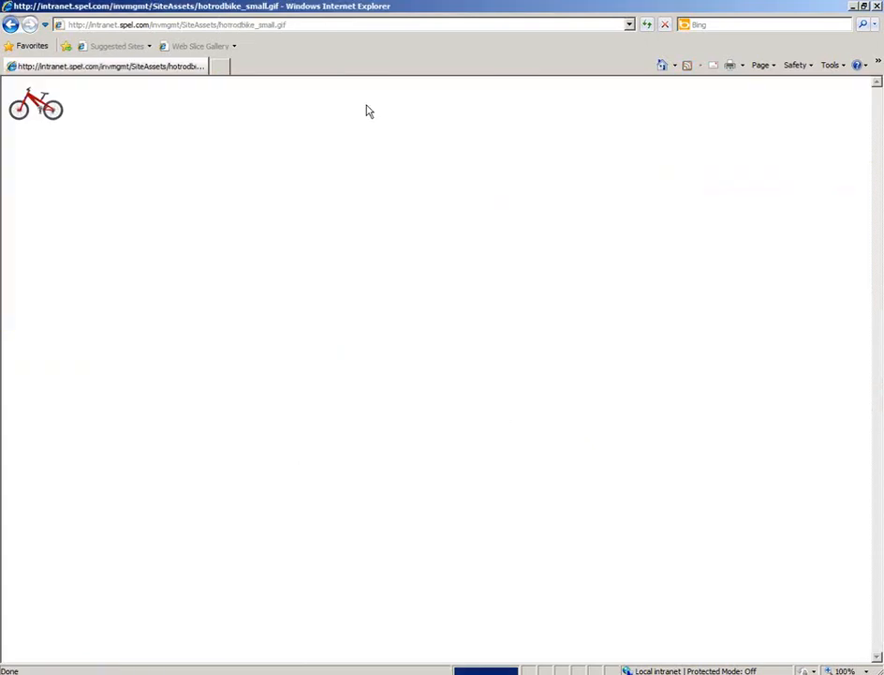
click(291, 26)
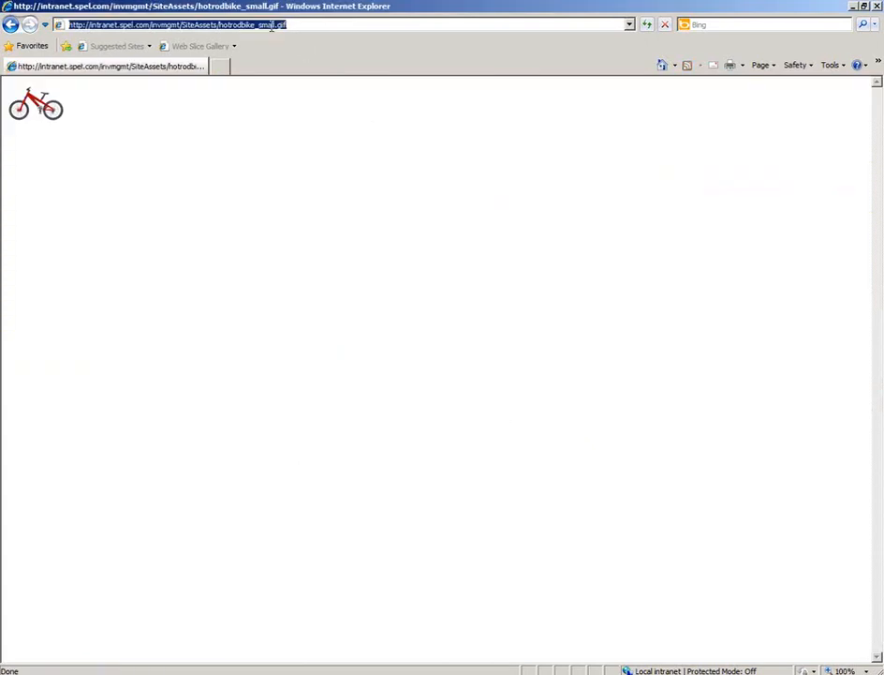
right_click(272, 27)
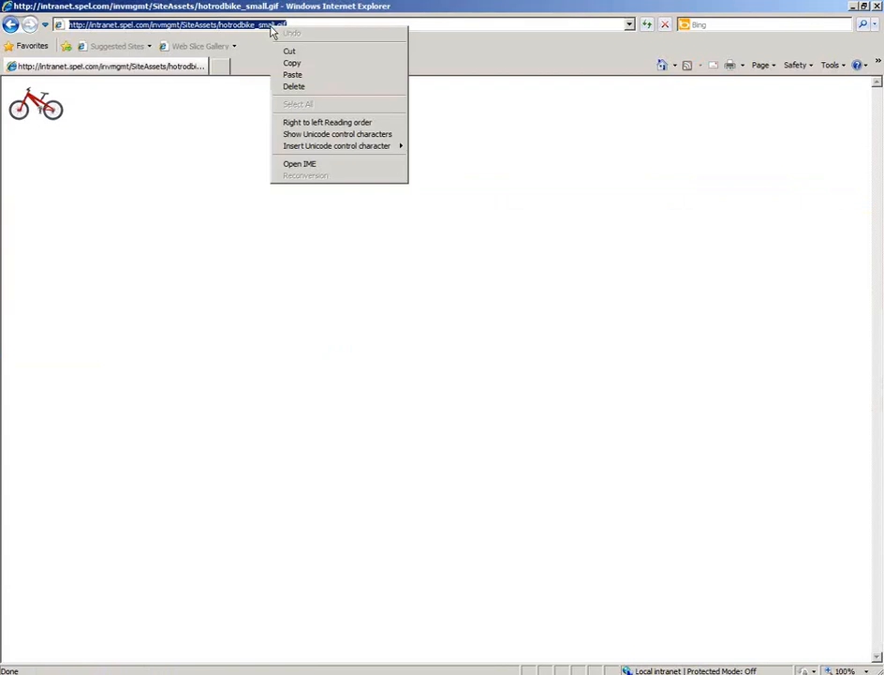
click(298, 65)
click(9, 26)
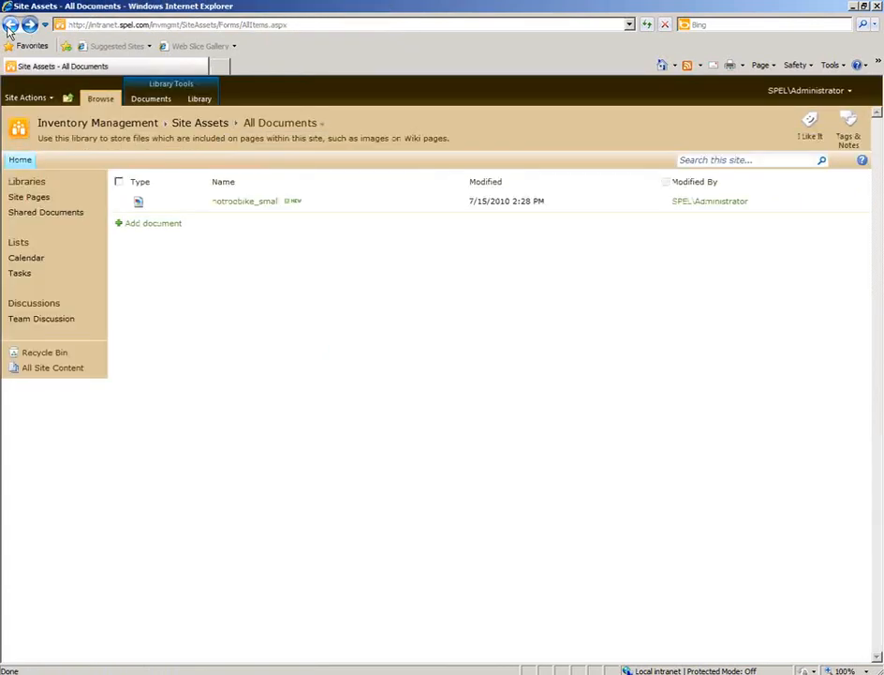
Open the site icon settings from the site's home page and paste the copied image address as the logo URL.
click(22, 162)
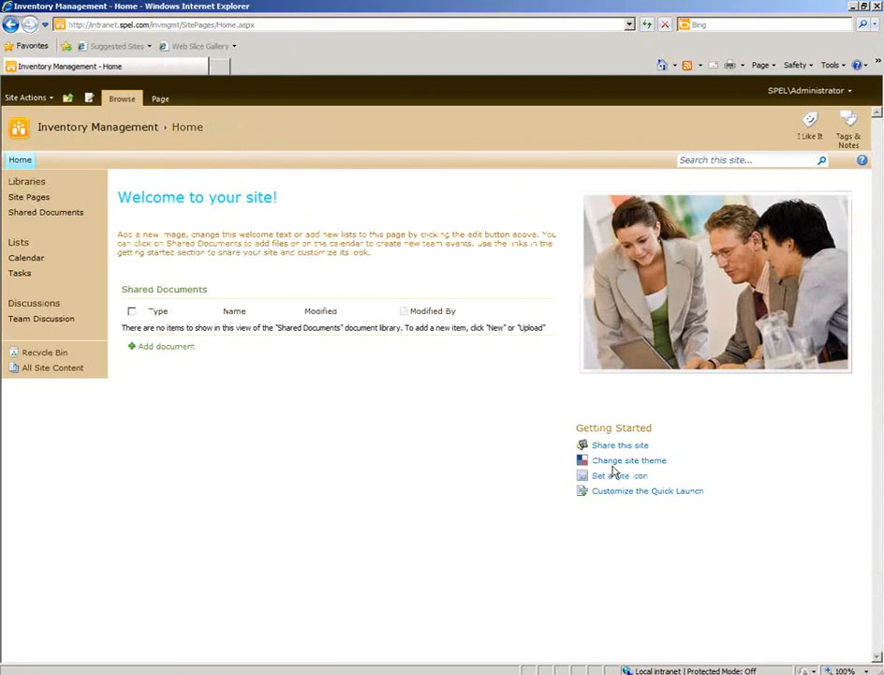
click(629, 479)
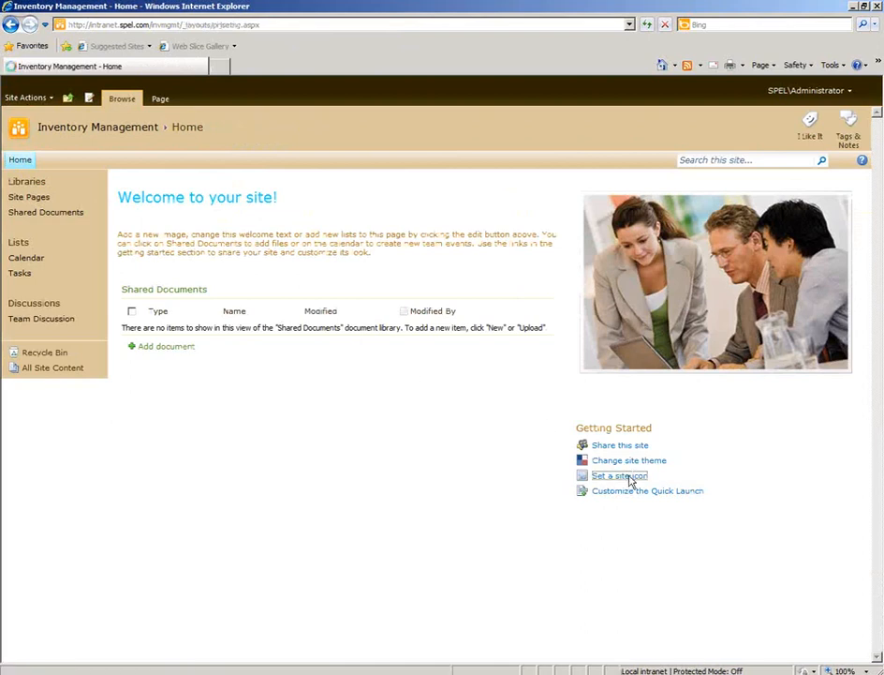
click(629, 291)
right_click(630, 291)
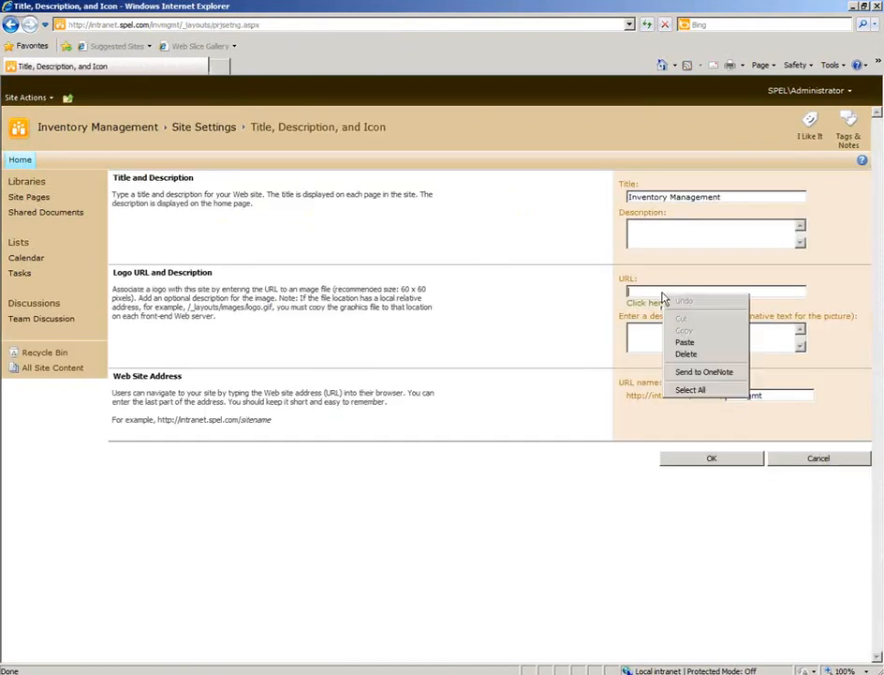
click(635, 341)
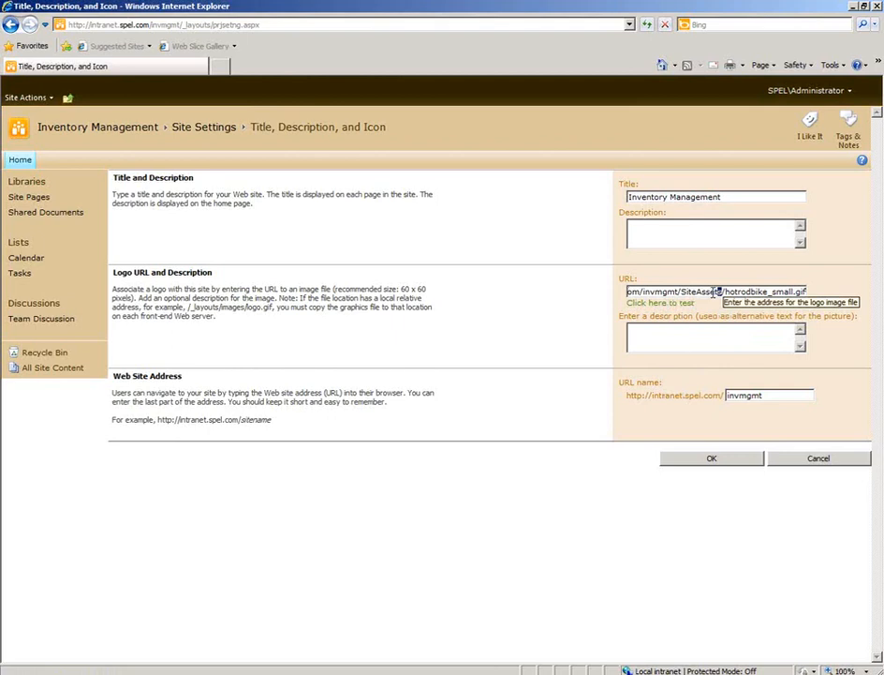
Examine the SiteAssets and invmgmt parts of the logo URL, test the address, and close the test window.
drag(723, 291, 681, 291)
click(680, 291)
drag(680, 292, 645, 294)
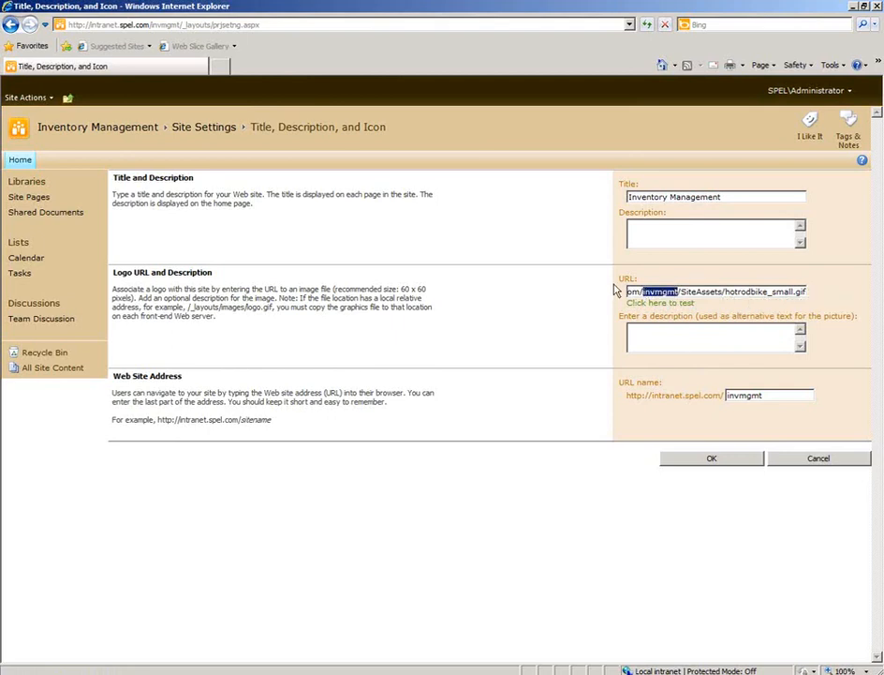
key(Left)
key(Left)
key(Left)
key(Left)
key(Left)
key(Left)
key(Left)
key(Left)
key(Left)
key(Left)
key(Left)
key(Left)
key(Left)
key(Left)
key(Left)
key(Left)
key(Left)
key(Left)
key(Left)
key(Left)
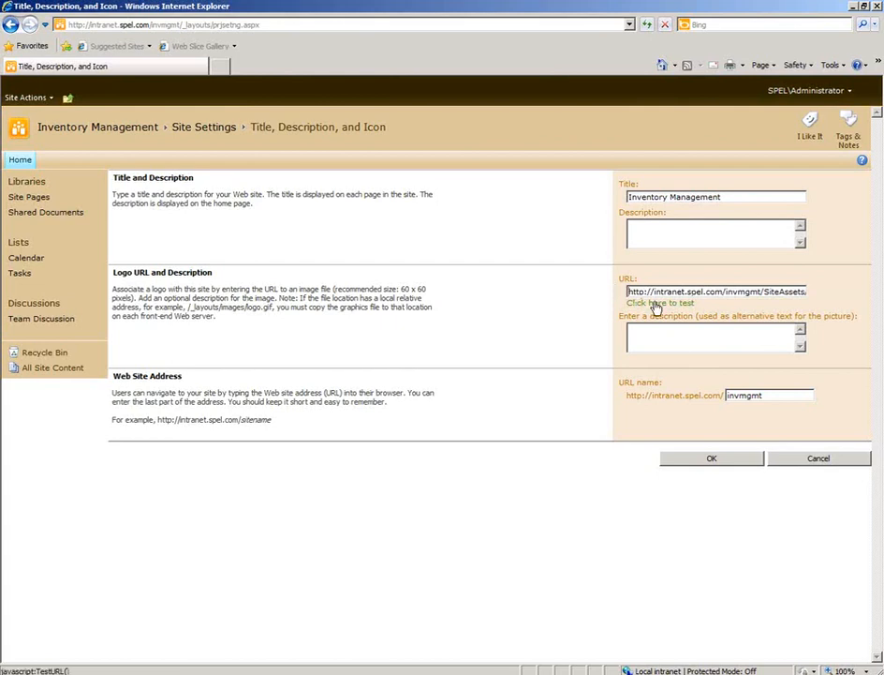
click(657, 304)
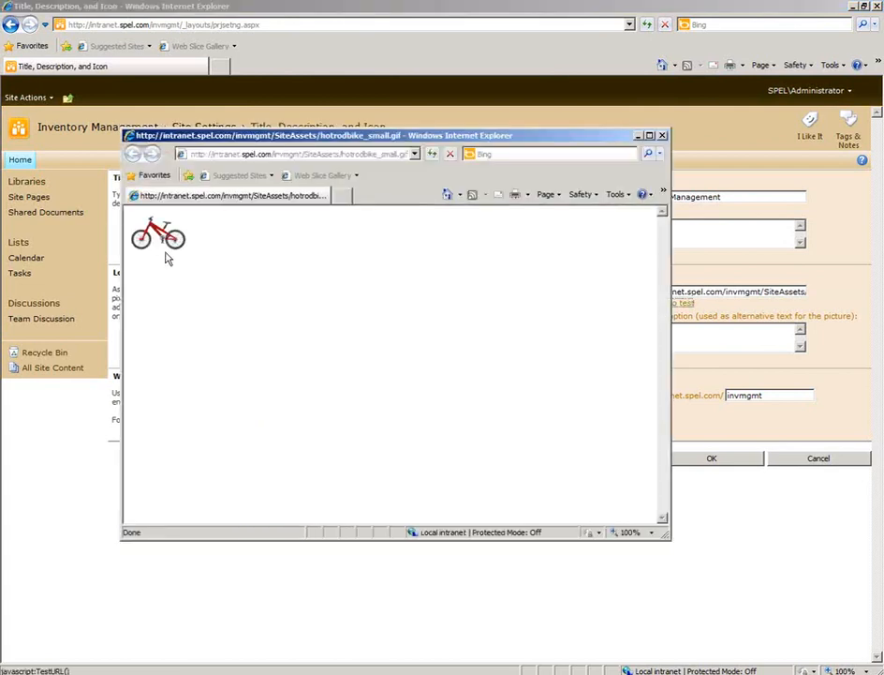
click(662, 136)
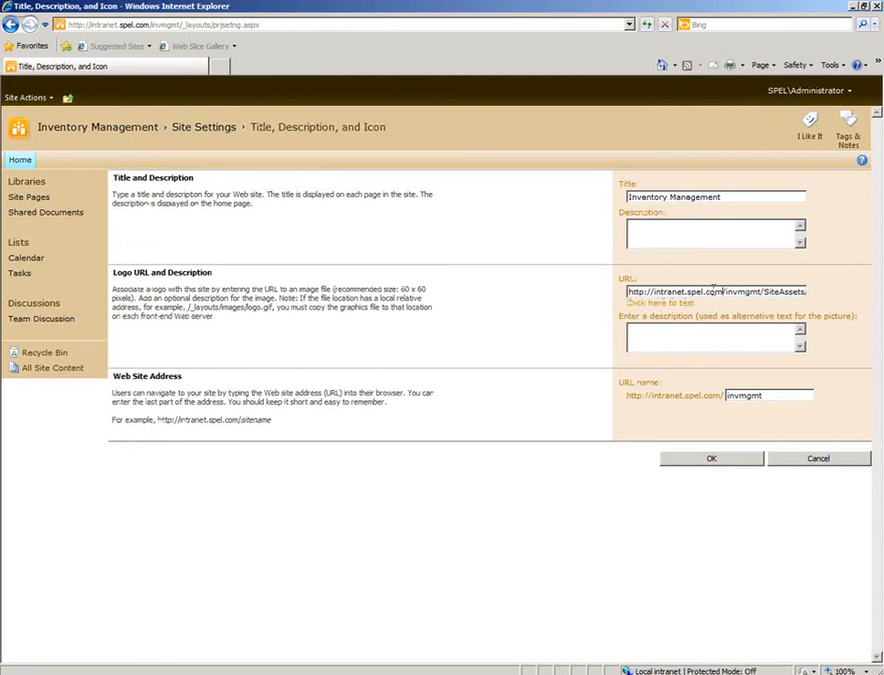
Shorten the logo URL to the relative path /invmgmt/SiteAssets/hotrodbike_small.gif.
drag(722, 291, 628, 291)
click(654, 291)
click(628, 291)
text(hotrodbike_s)
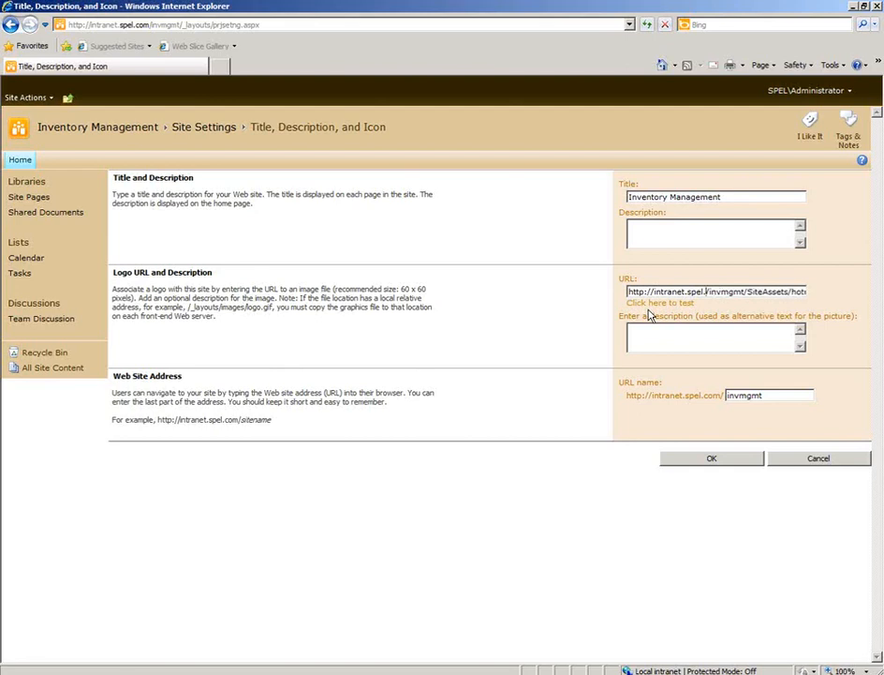
text(mall.gif)
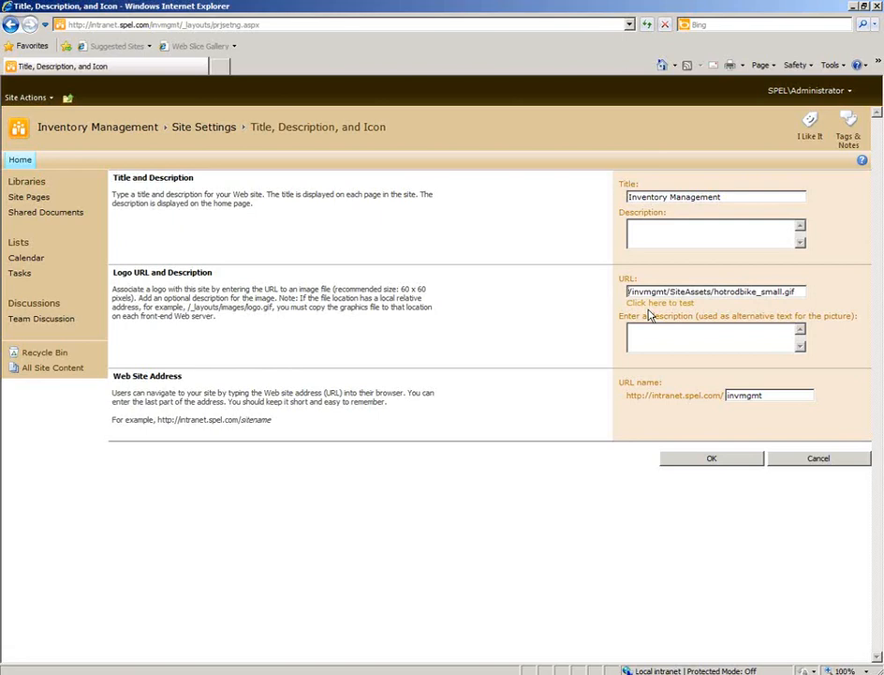
Test the relative logo URL, close the test window, save the icon settings, and go to the site's home page.
click(656, 303)
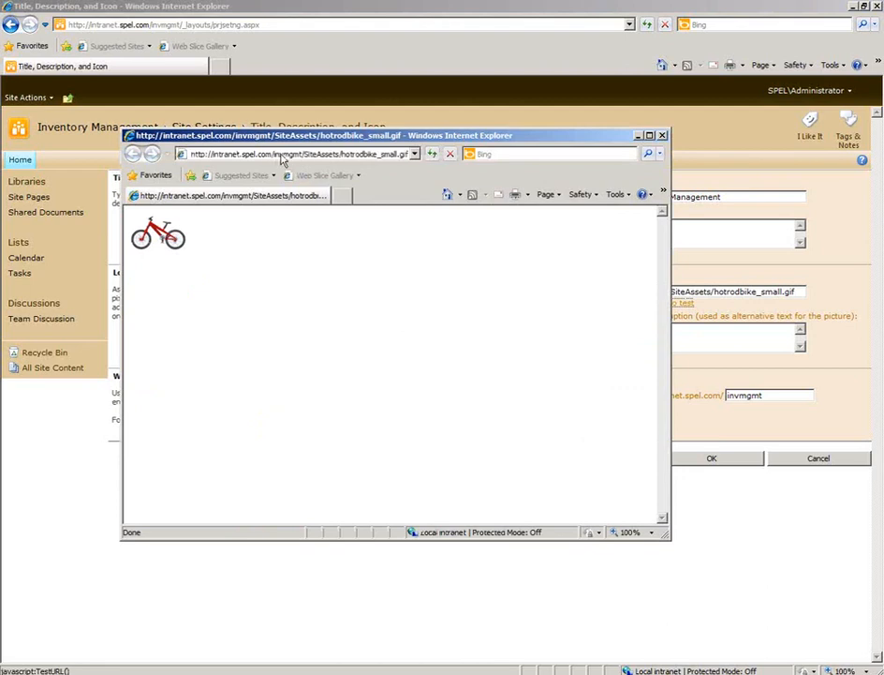
click(663, 135)
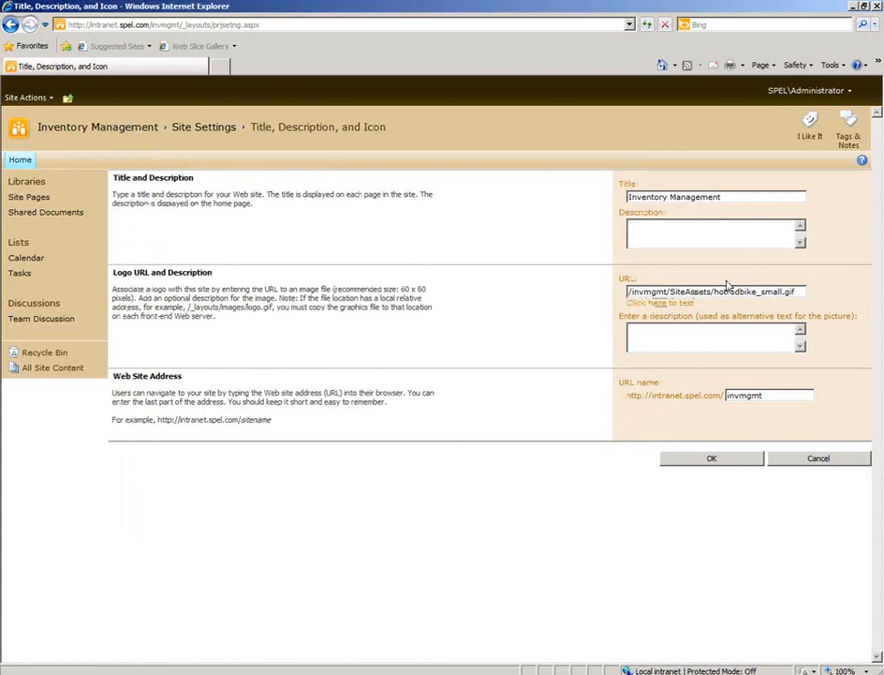
click(714, 459)
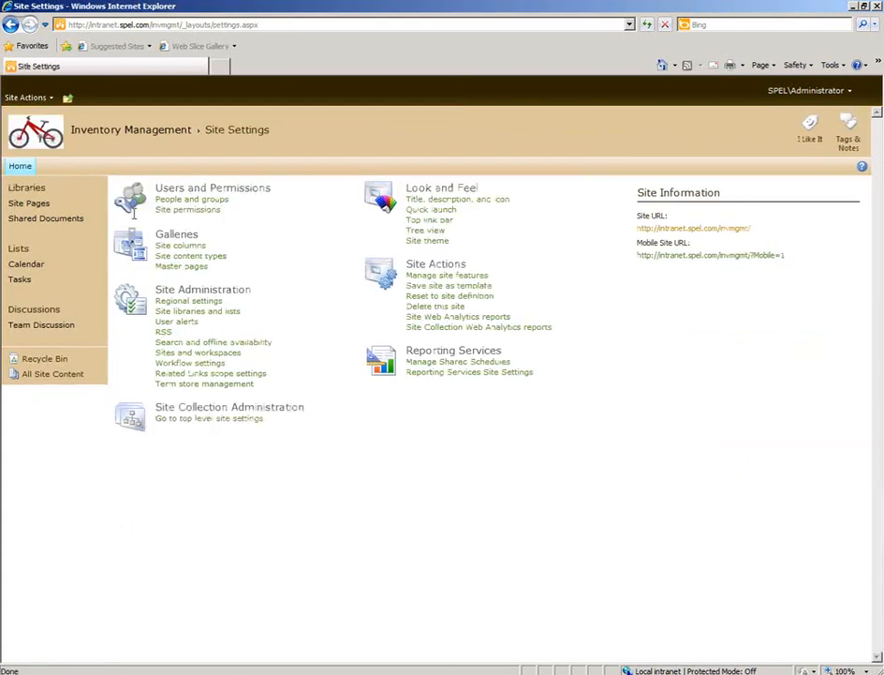
click(21, 167)
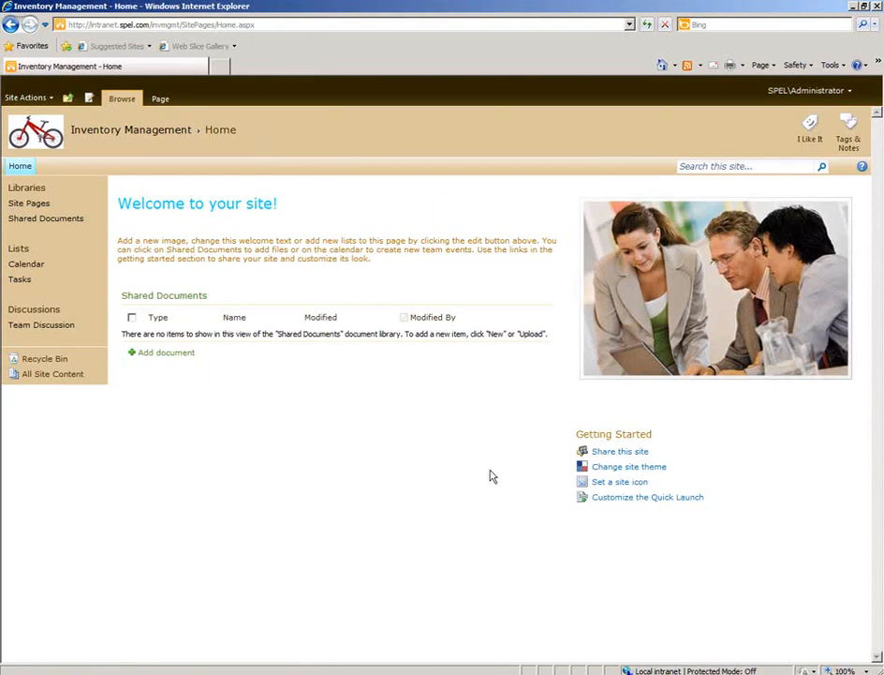
Open the Quick Launch customization page and compare its headings and links with the site's navigation.
click(647, 502)
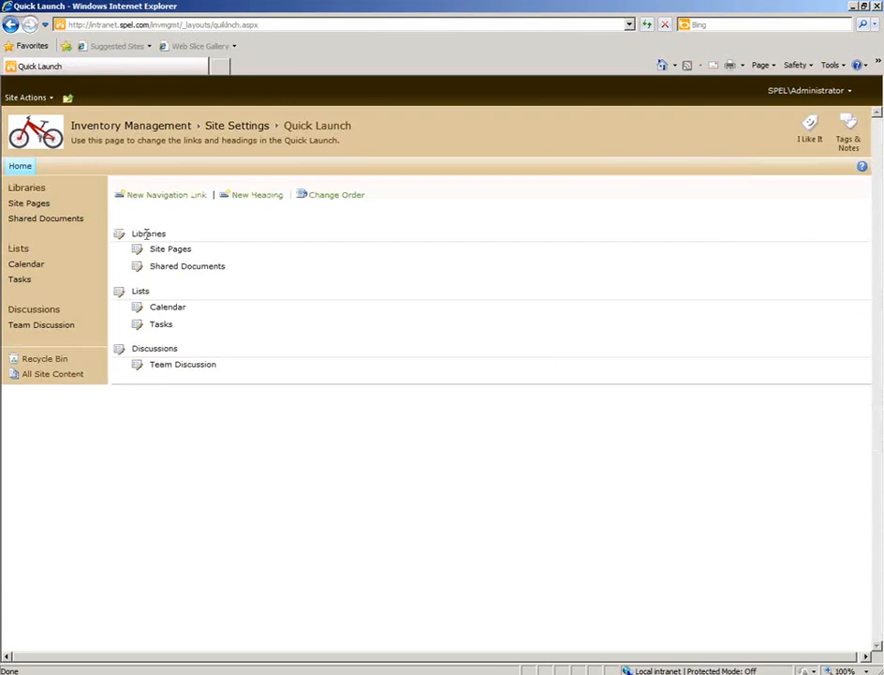
drag(142, 230, 55, 189)
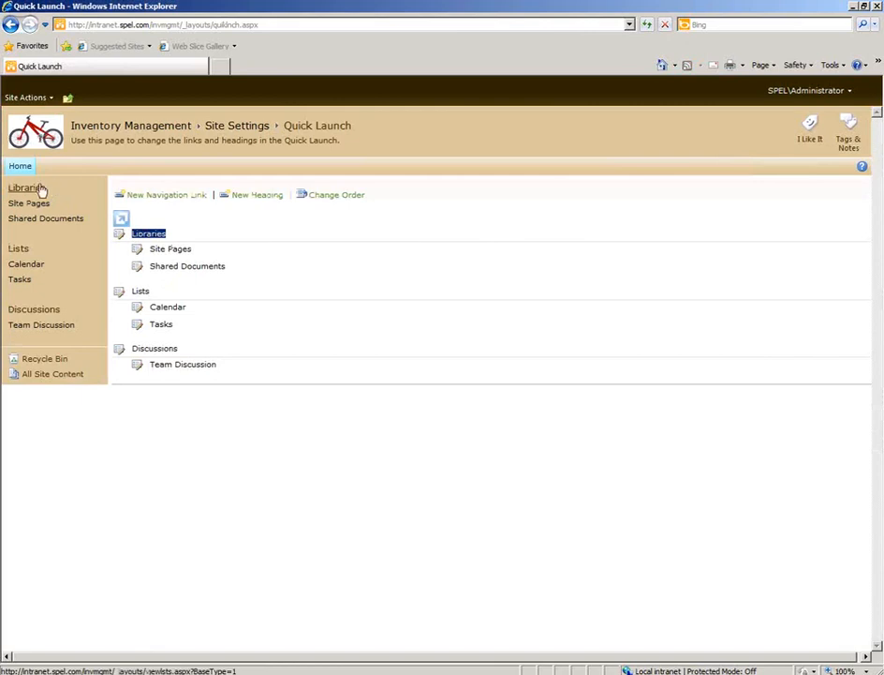
drag(214, 251, 35, 200)
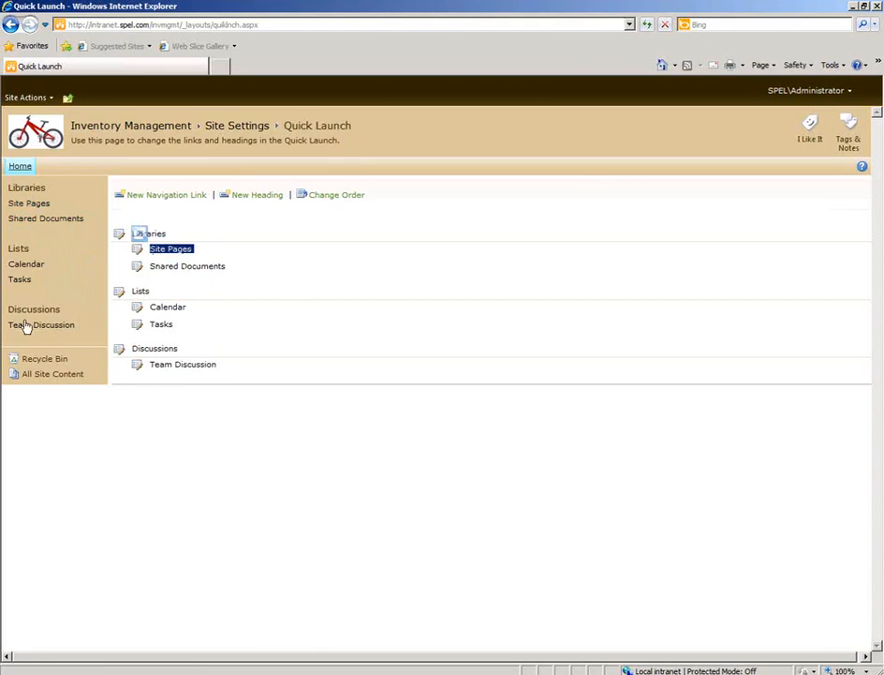
click(163, 419)
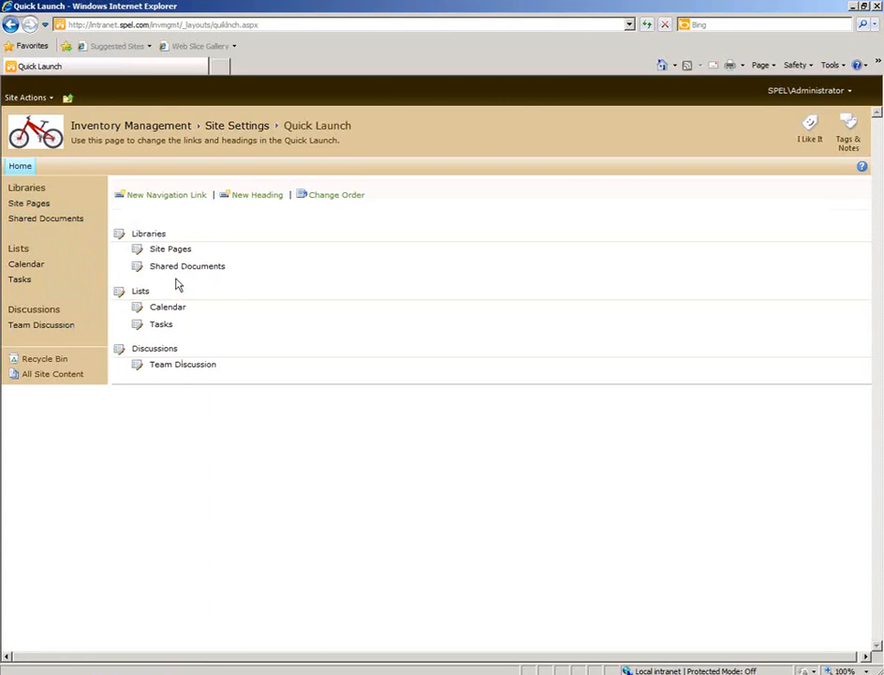
Open All Site Content in a new tab and copy the link address of the Links list.
right_click(59, 379)
click(71, 399)
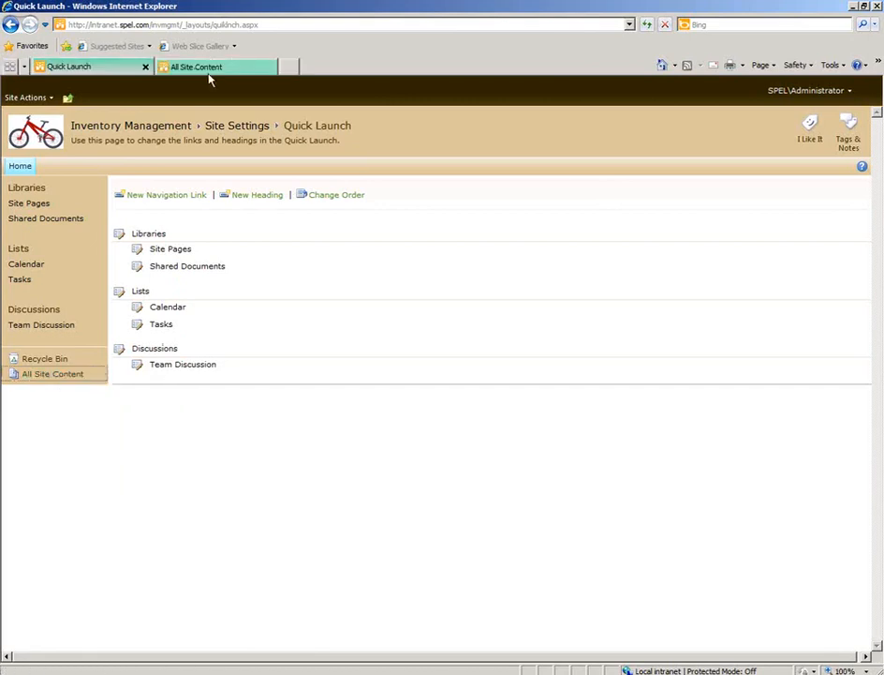
click(211, 69)
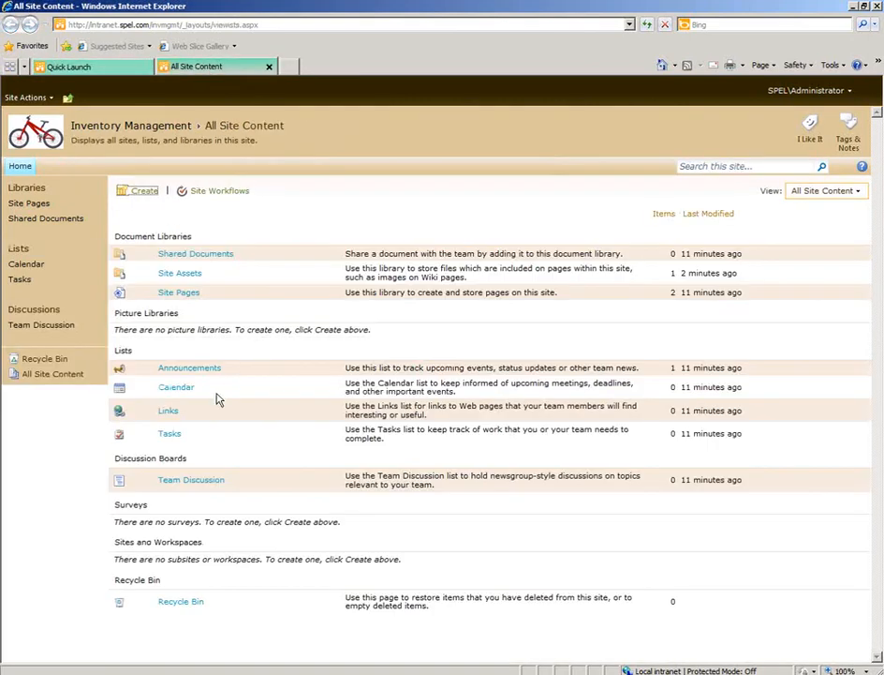
right_click(169, 416)
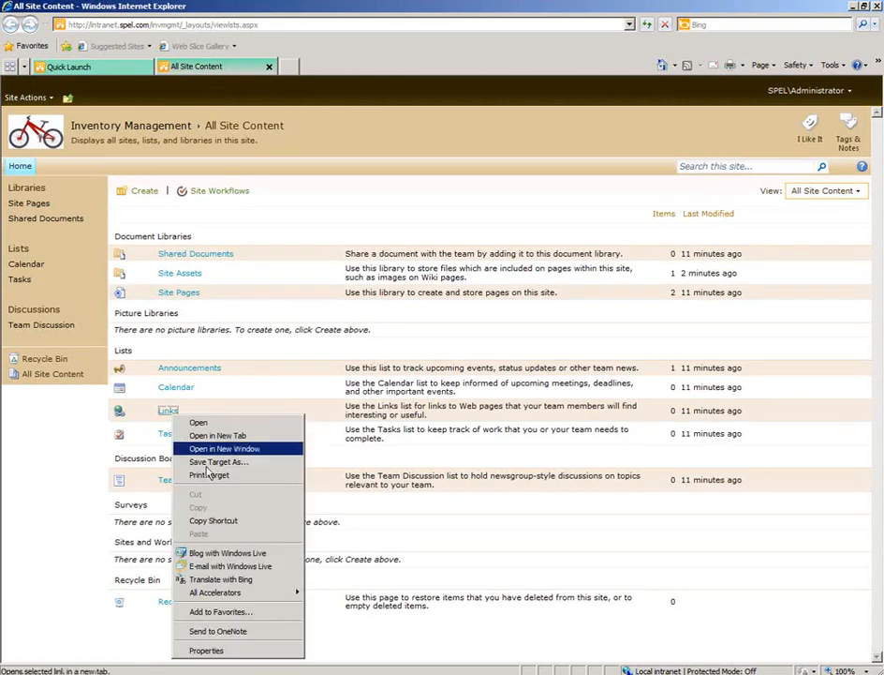
click(215, 520)
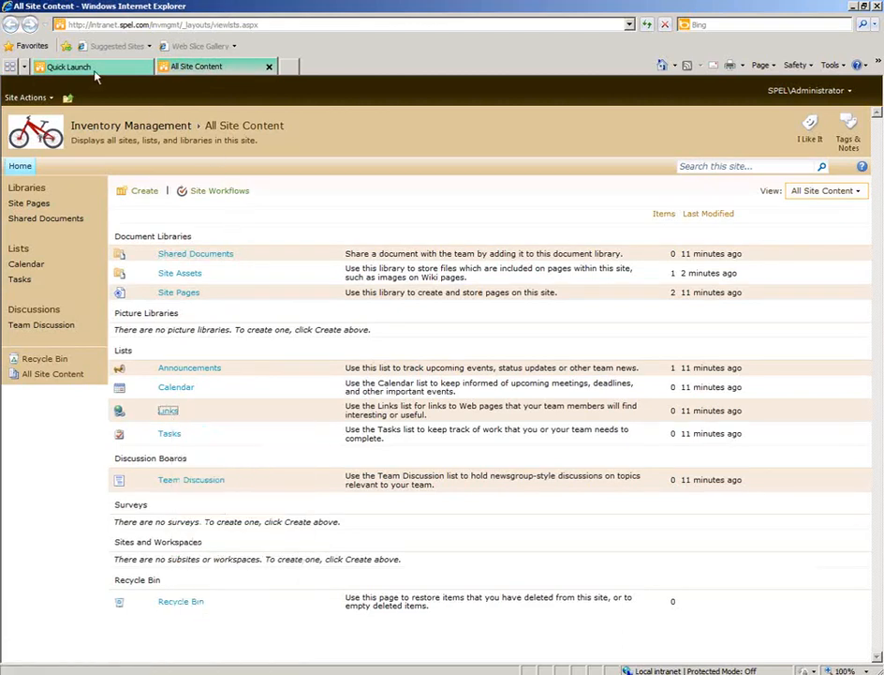
Start a new Quick Launch navigation link under the Lists heading, using the copied Links list address as its web address.
click(91, 69)
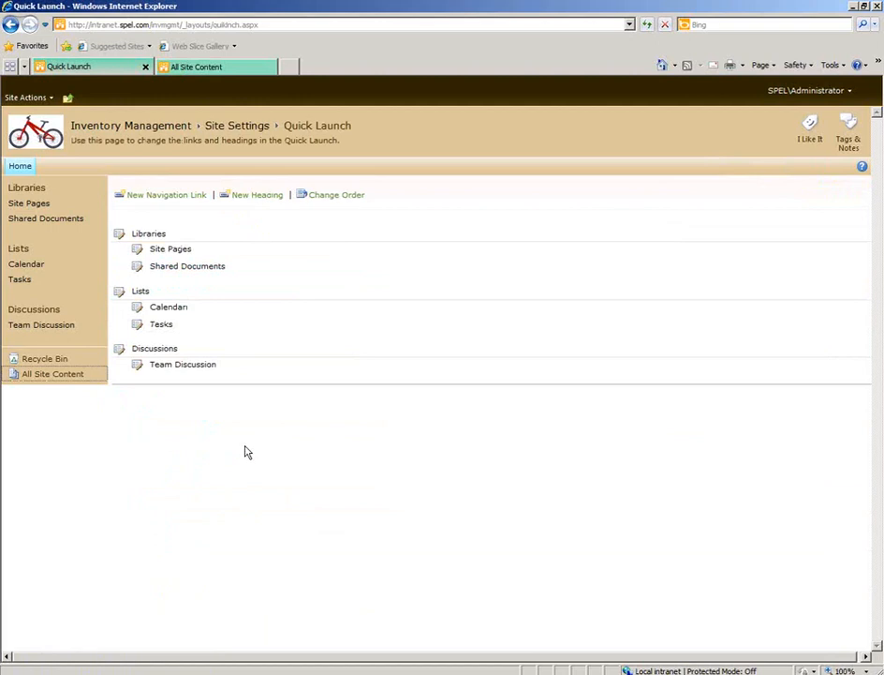
click(162, 197)
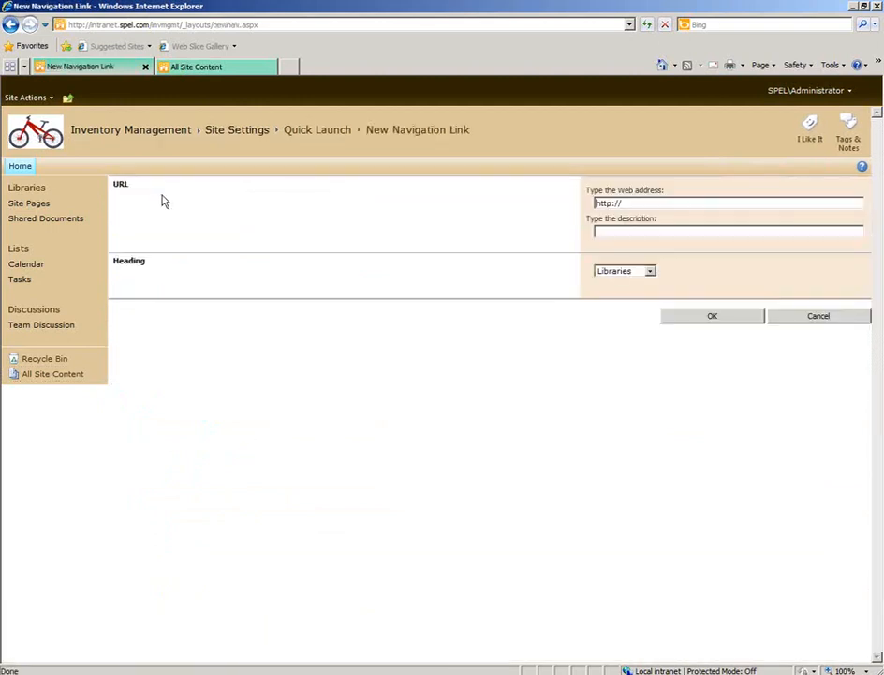
click(626, 272)
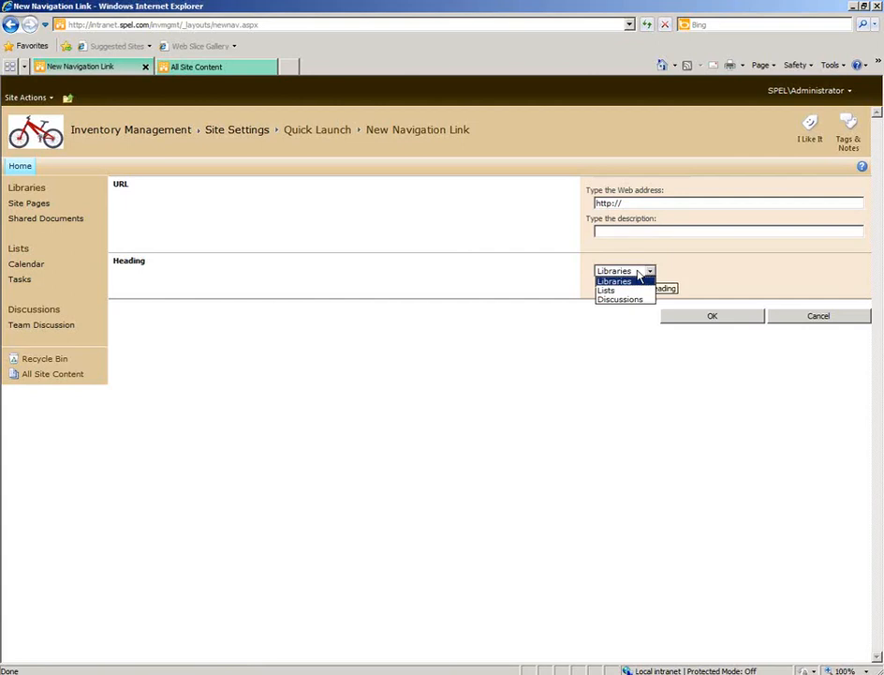
click(615, 291)
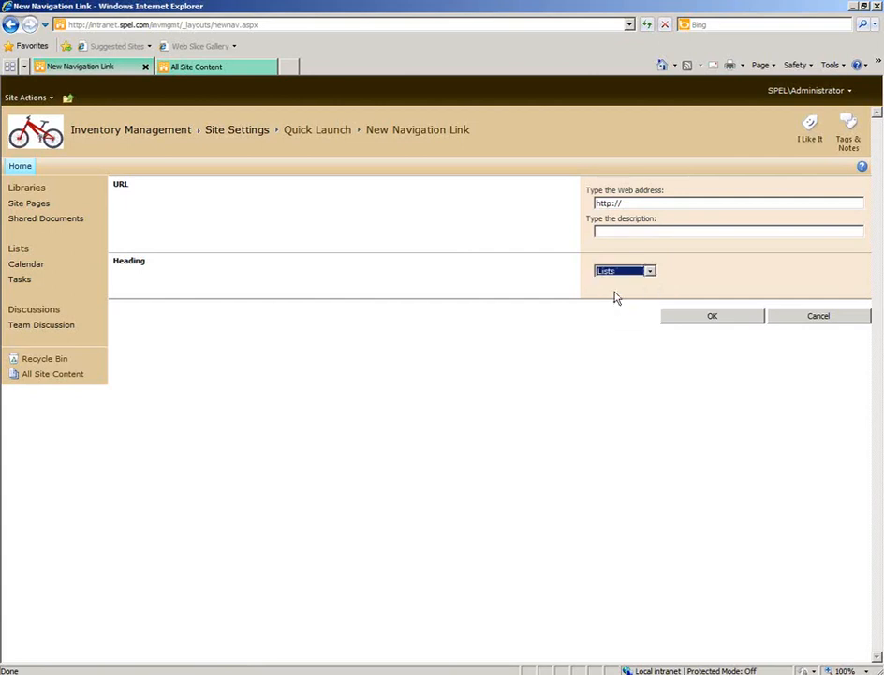
drag(638, 203, 578, 203)
key(ctrl+v)
click(612, 229)
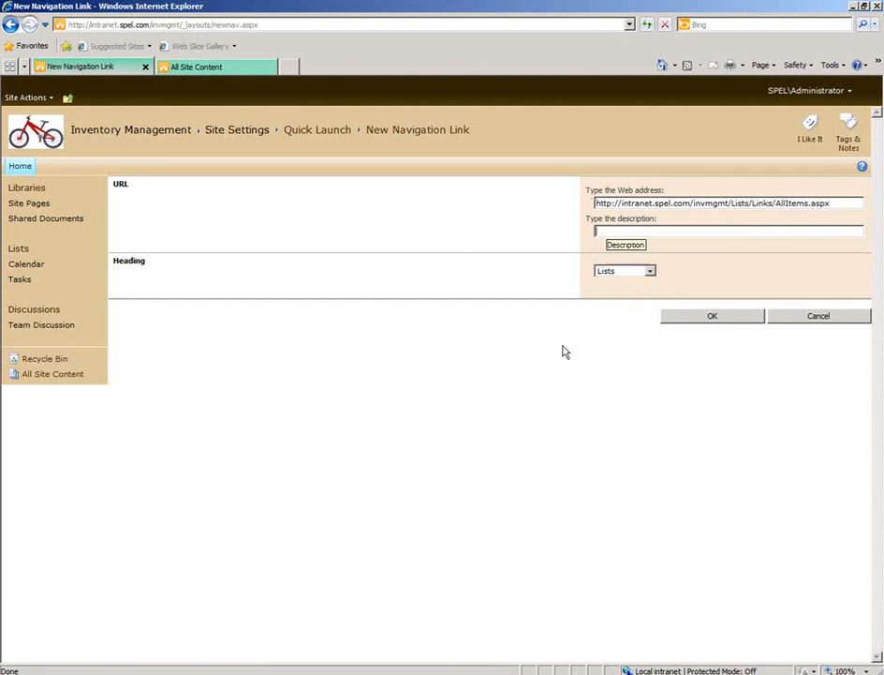
Describe the navigation link as Links-created manually, save it, and test it from the Quick Launch.
text(L)
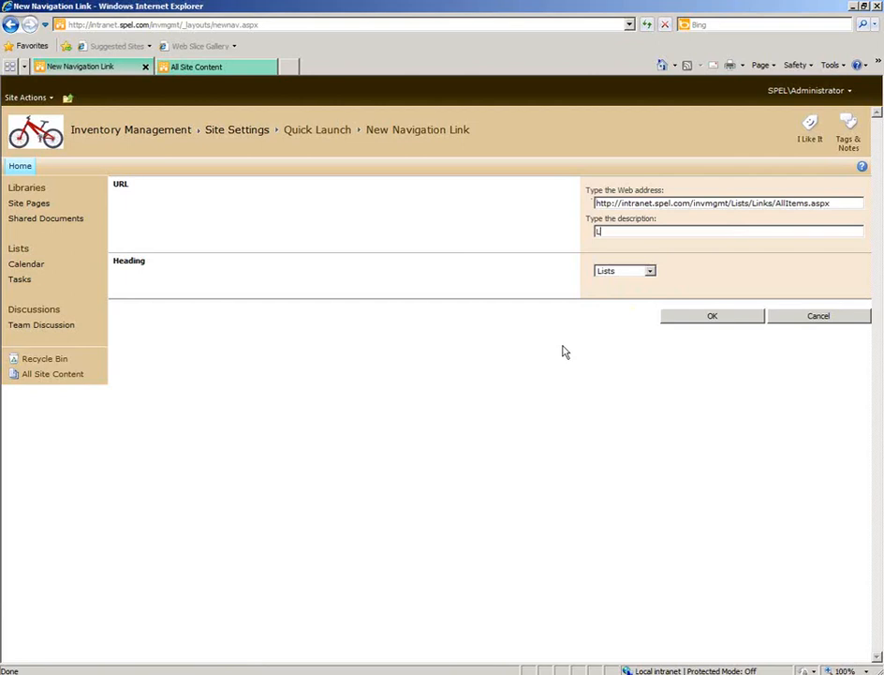
text(inks-creati)
text(d manually)
click(690, 323)
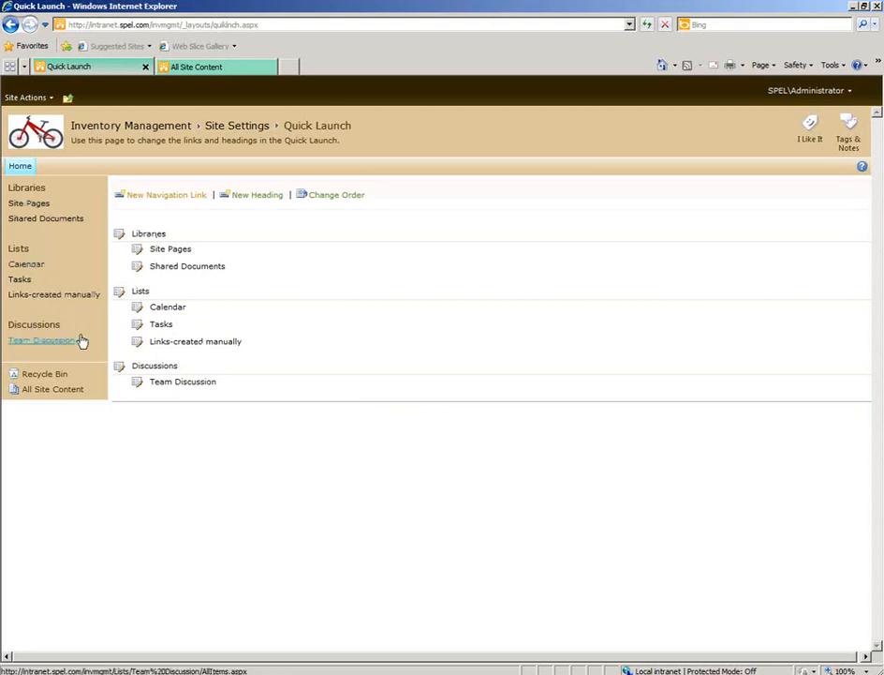
click(43, 296)
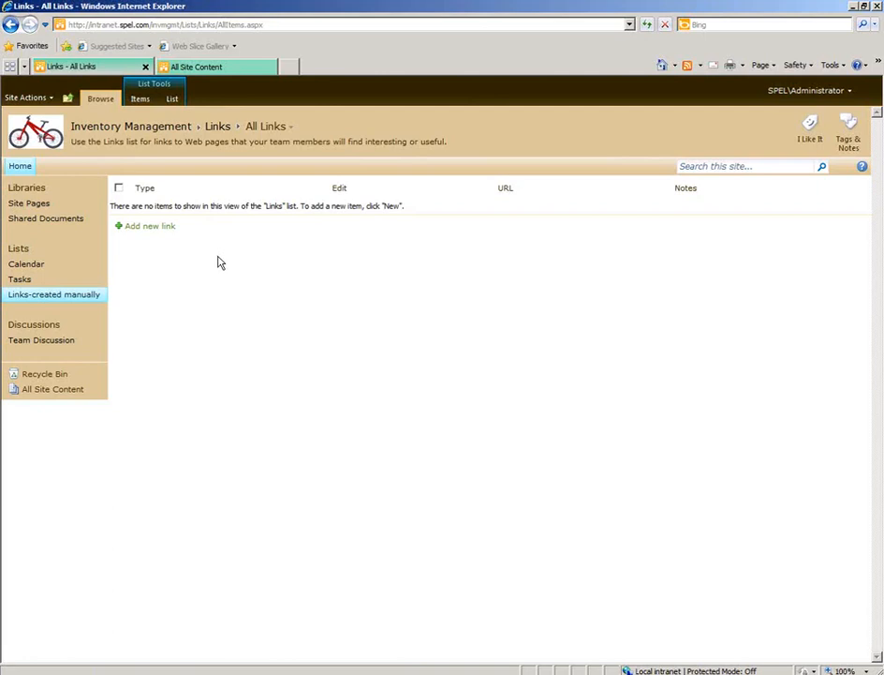
Set the Links list to display on the Quick Launch in its title, description and navigation settings, save, and open its automatic link.
click(75, 392)
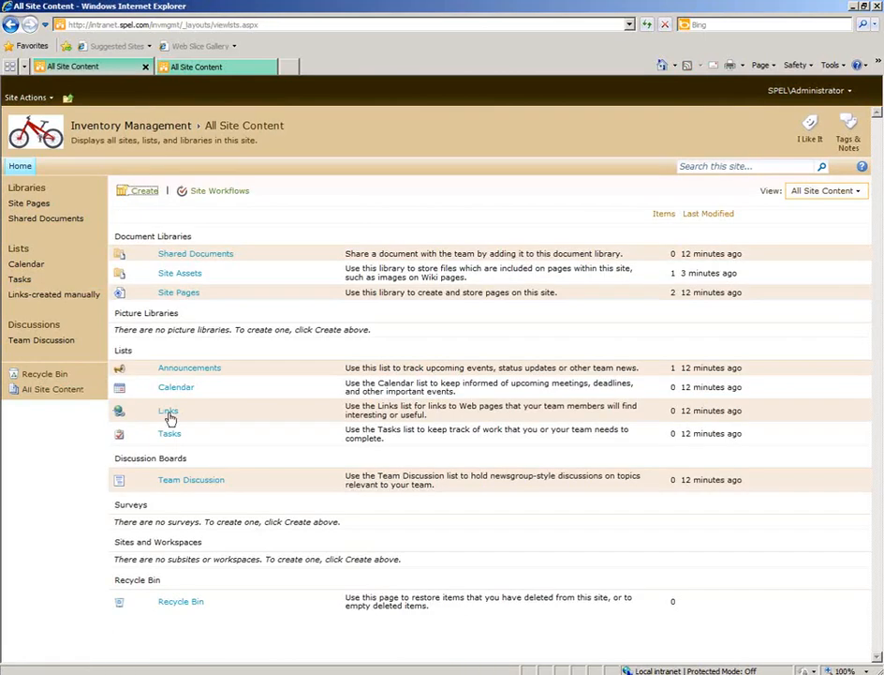
click(169, 413)
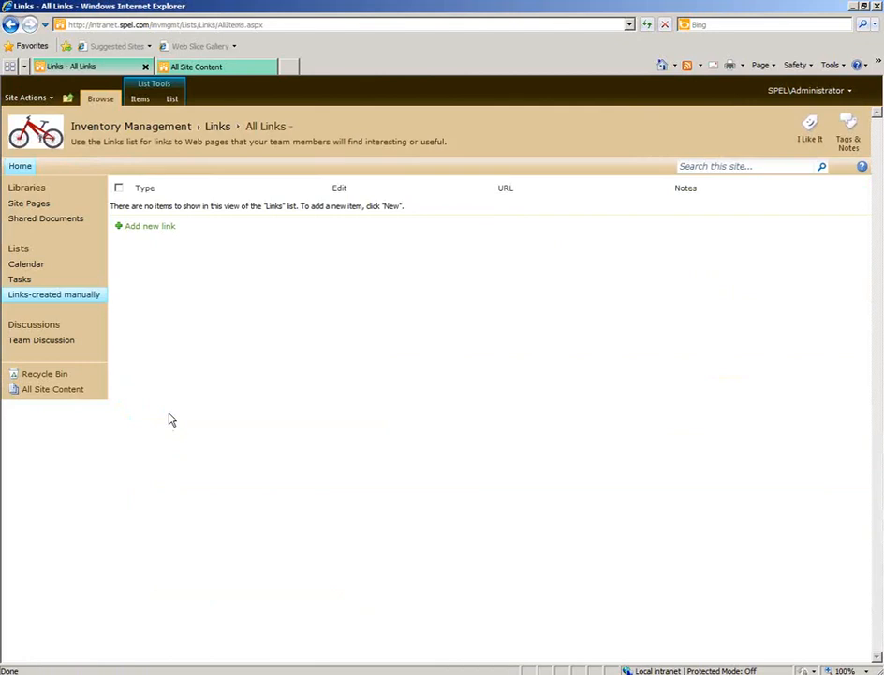
click(172, 99)
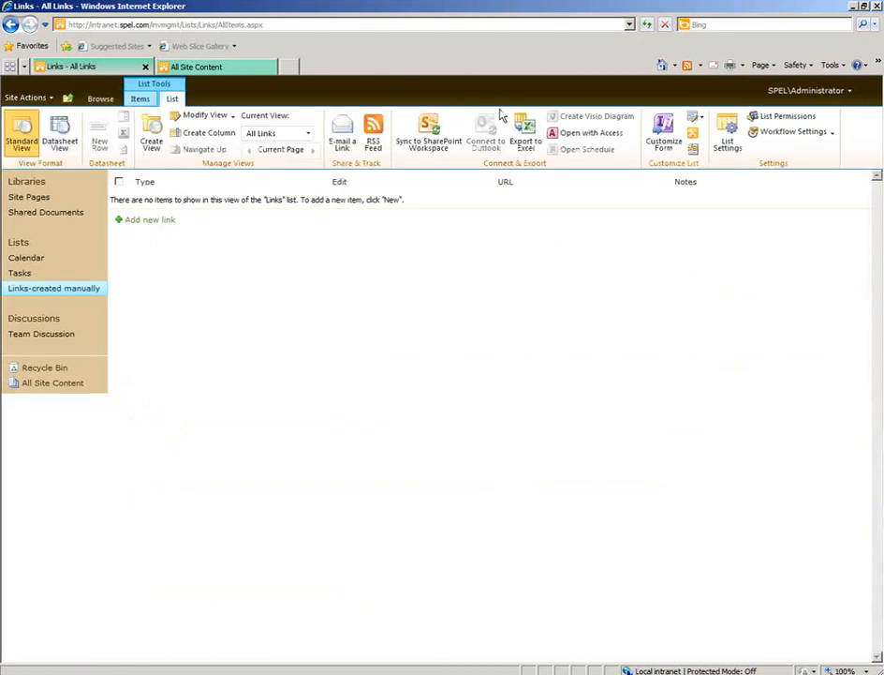
click(729, 138)
click(185, 296)
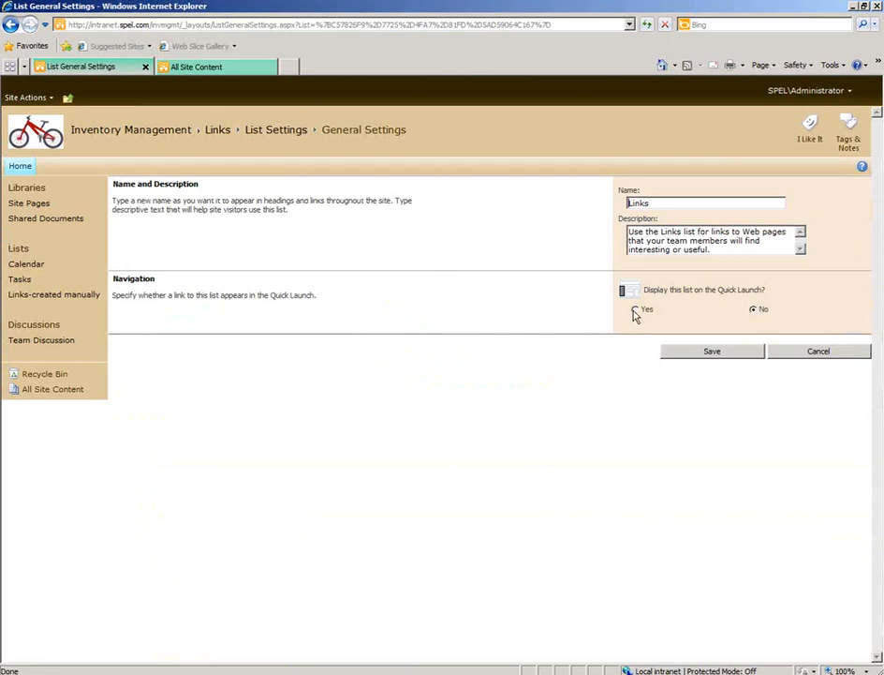
click(635, 310)
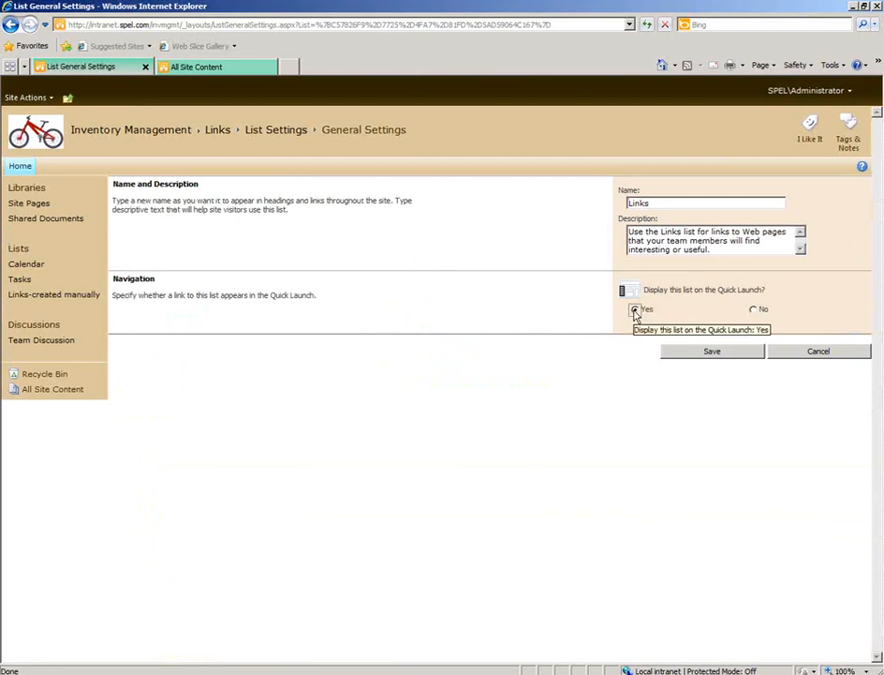
click(704, 356)
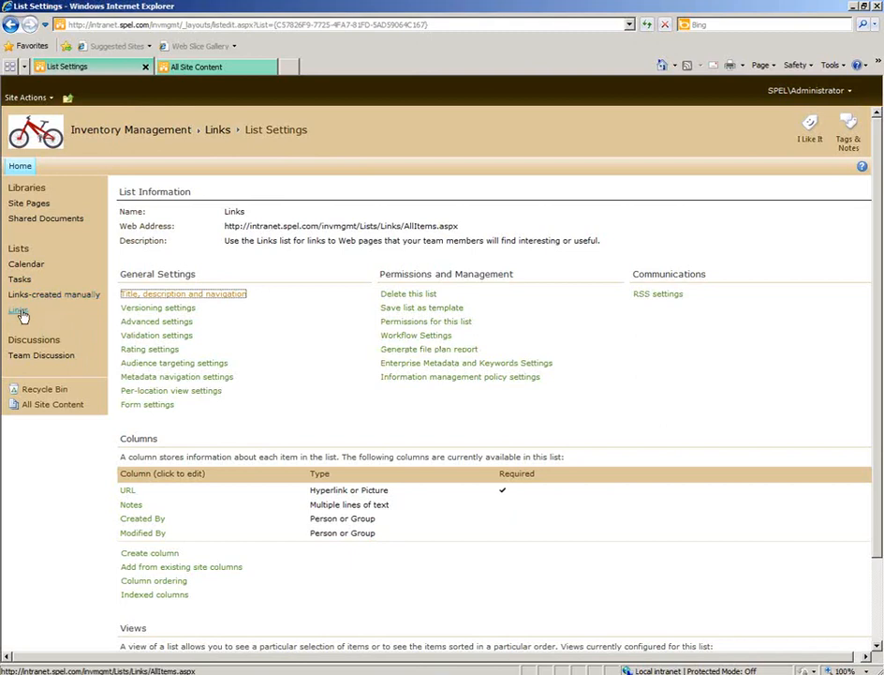
click(18, 312)
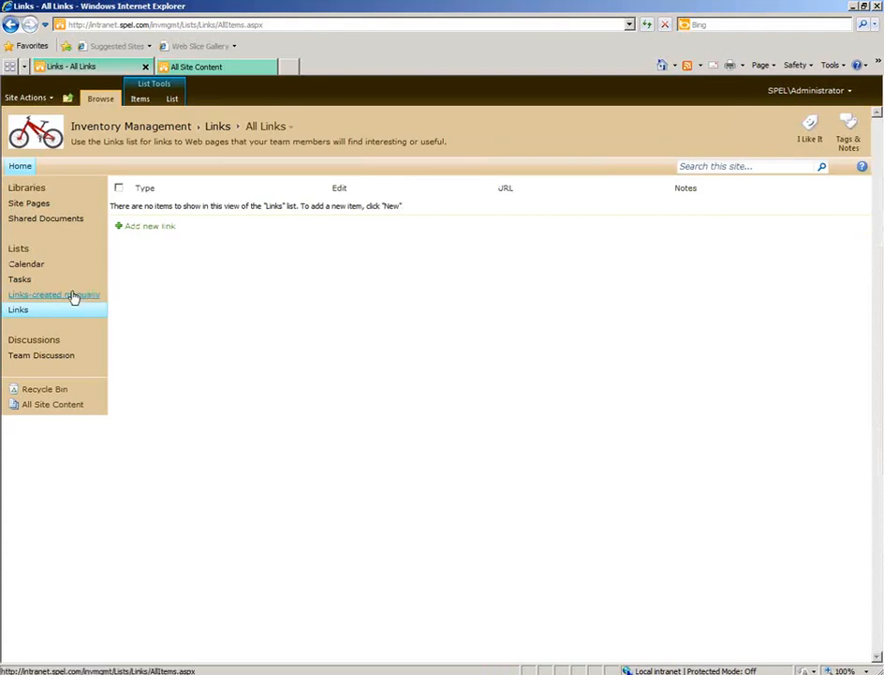
Open the Links list's permissions and stop inheriting permissions from the parent site.
click(173, 101)
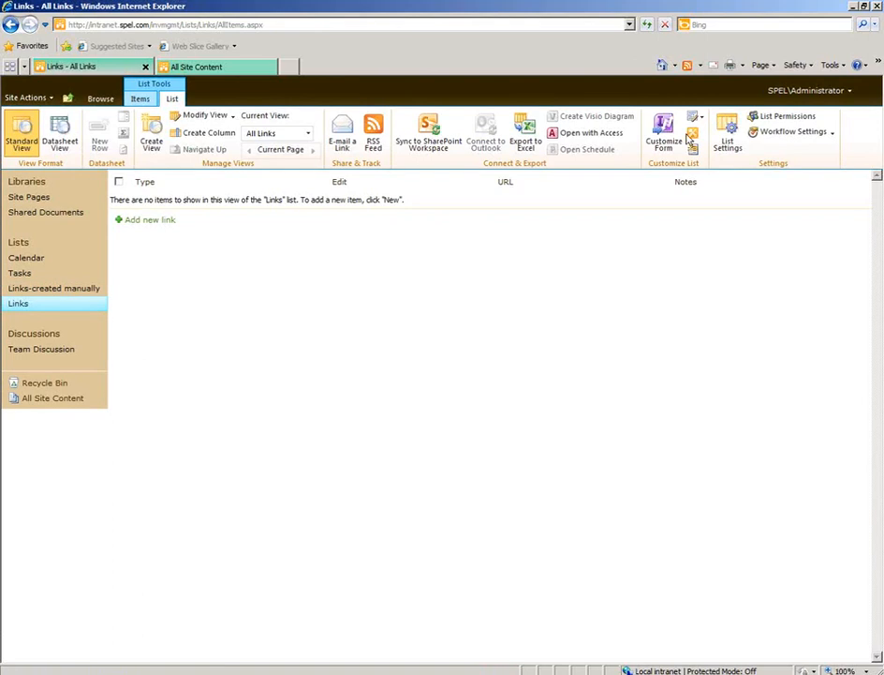
click(727, 138)
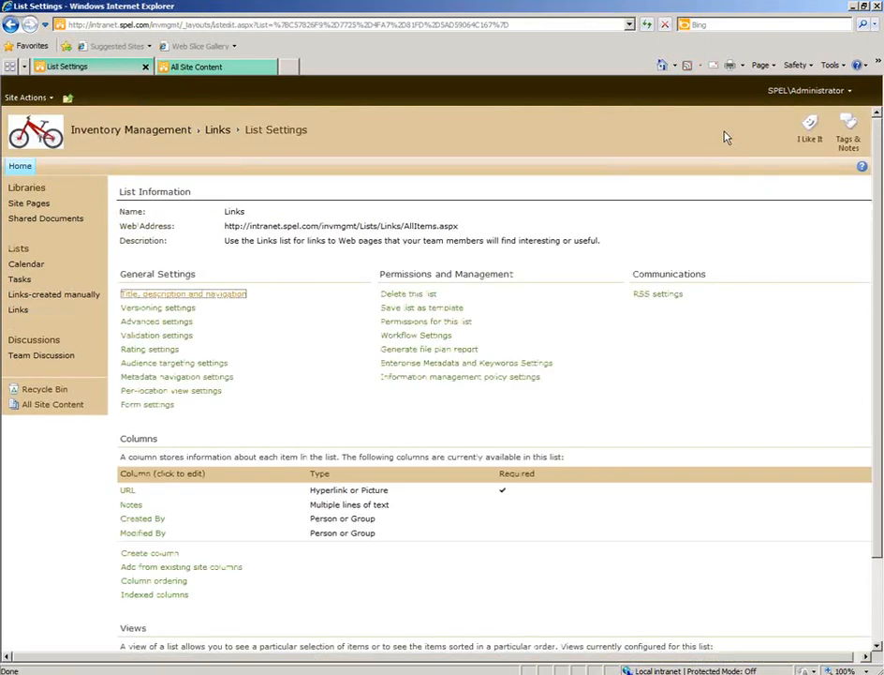
click(454, 322)
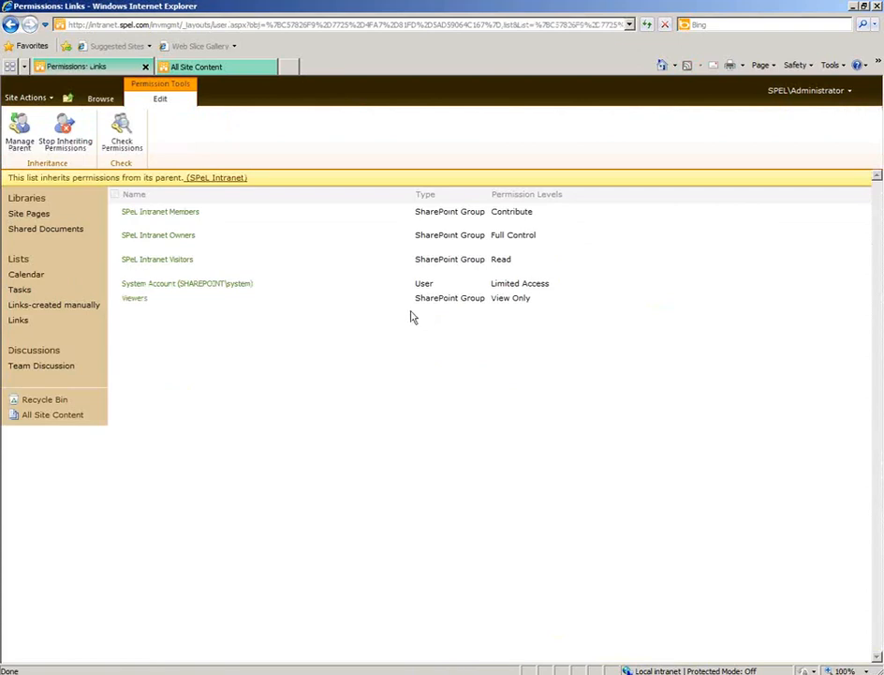
click(66, 138)
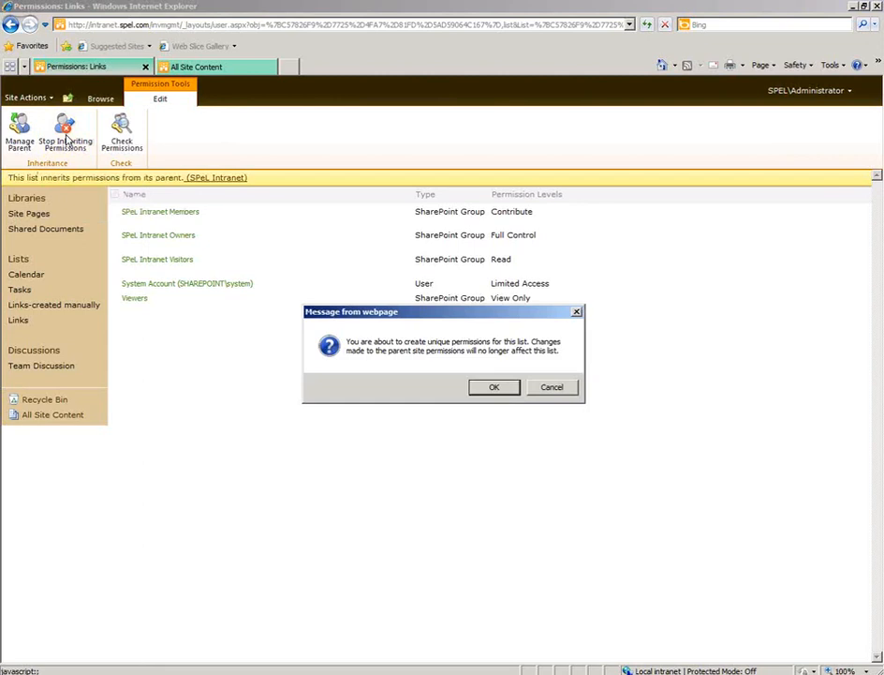
click(495, 388)
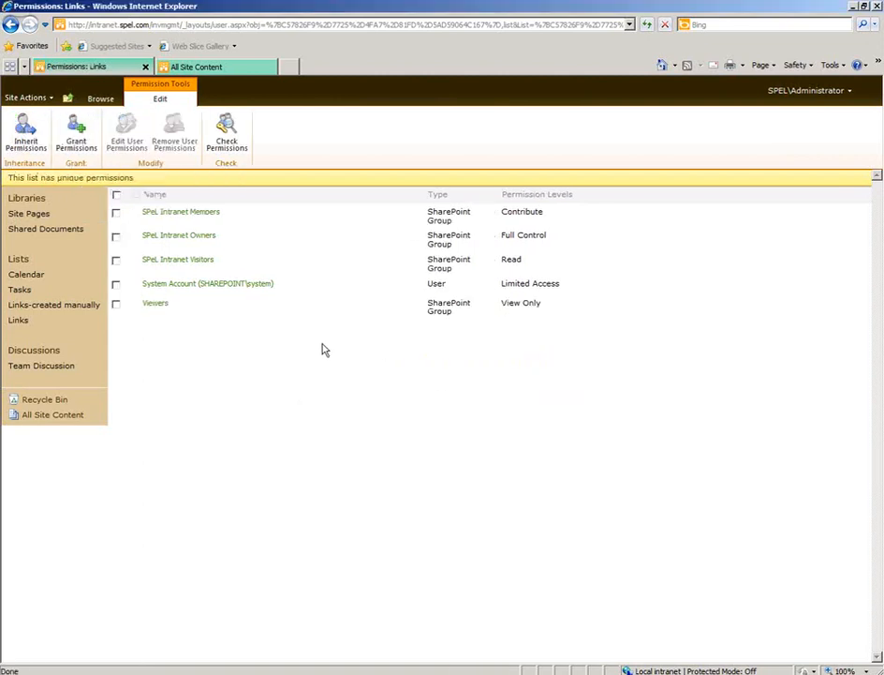
Remove the Links list permissions of SPeL Intranet Members, SPeL Intranet Visitors, System Account and Viewers.
click(116, 213)
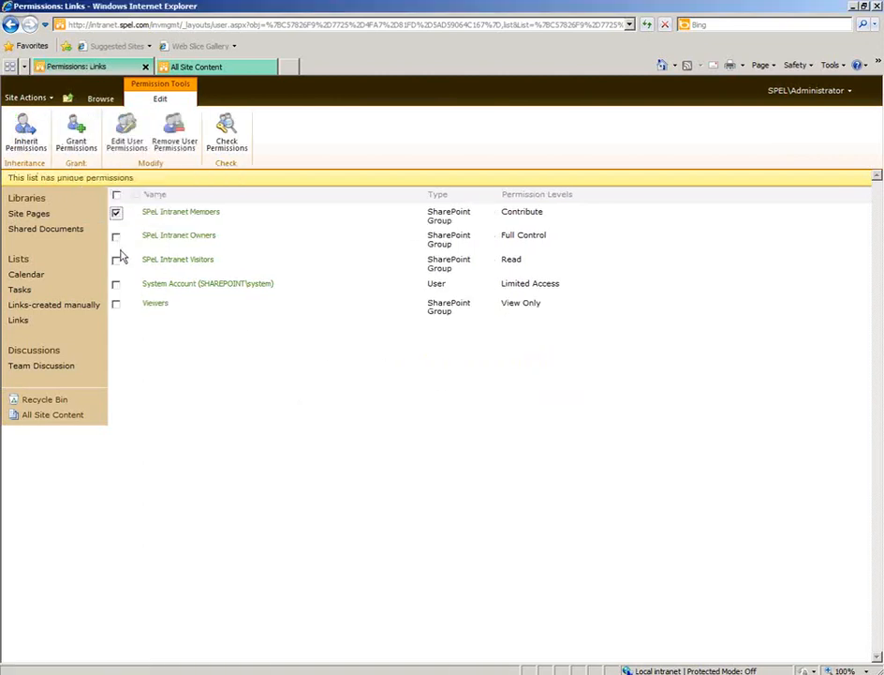
click(116, 259)
click(117, 283)
click(116, 303)
click(173, 145)
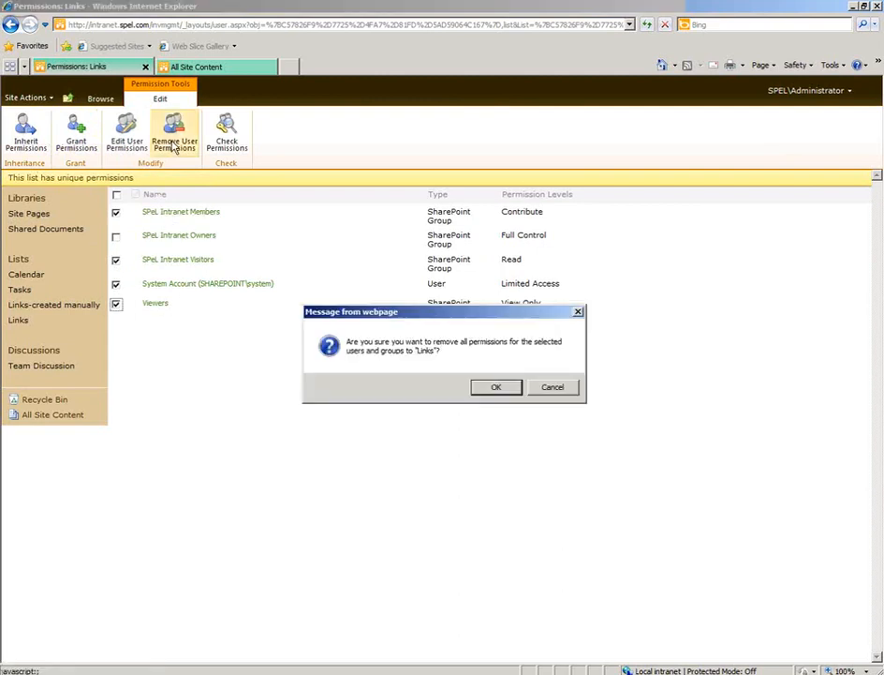
click(497, 391)
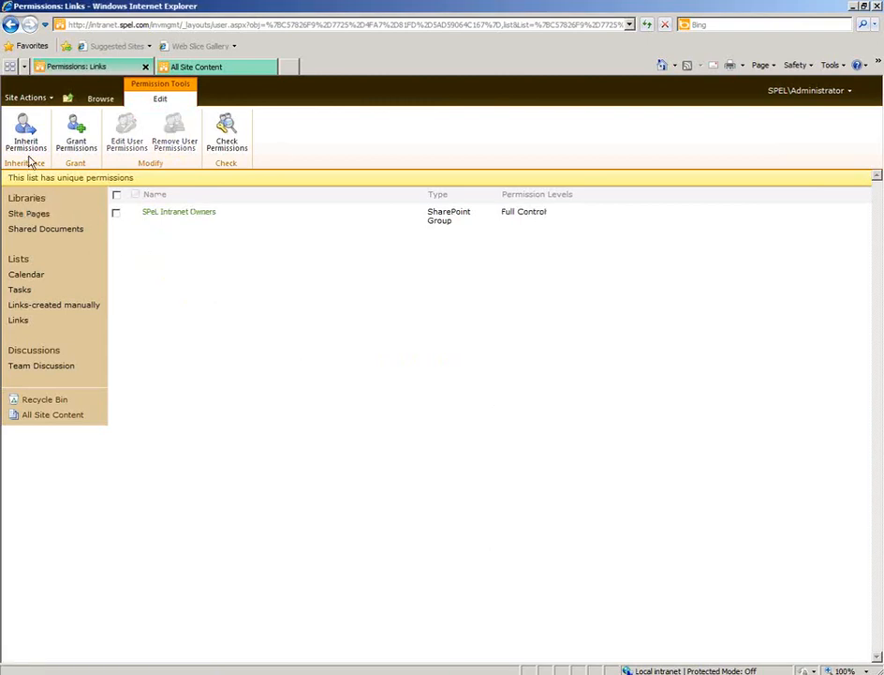
Return to the Inventory Management home page and sign in as a different user with the team member's user name and password.
click(69, 99)
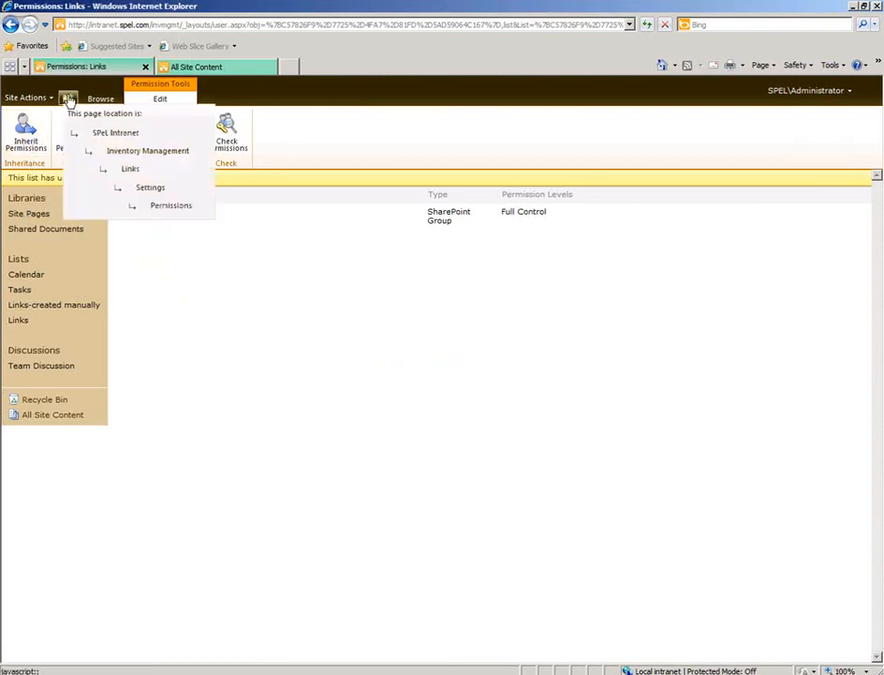
click(133, 157)
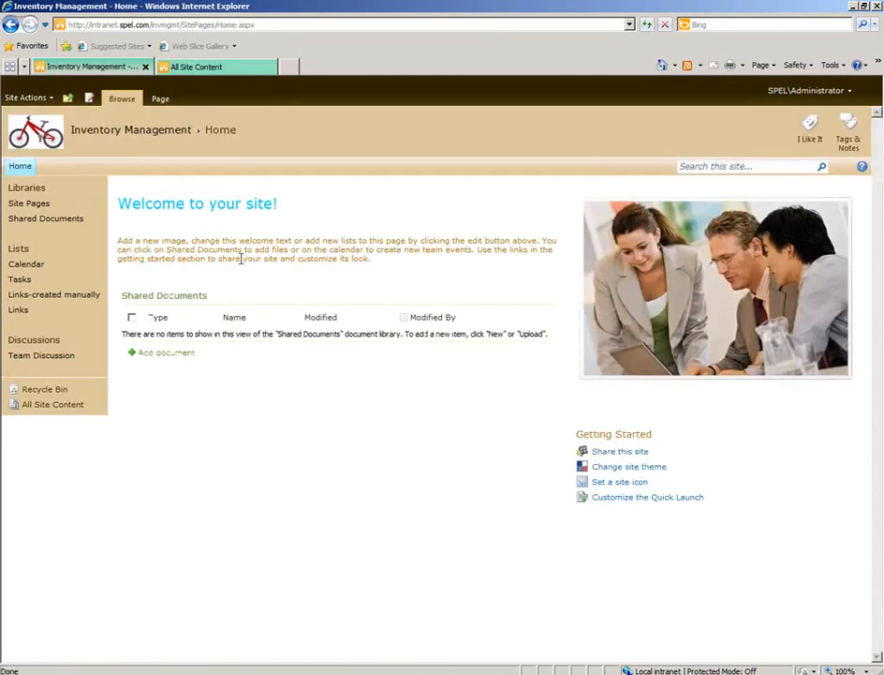
click(808, 90)
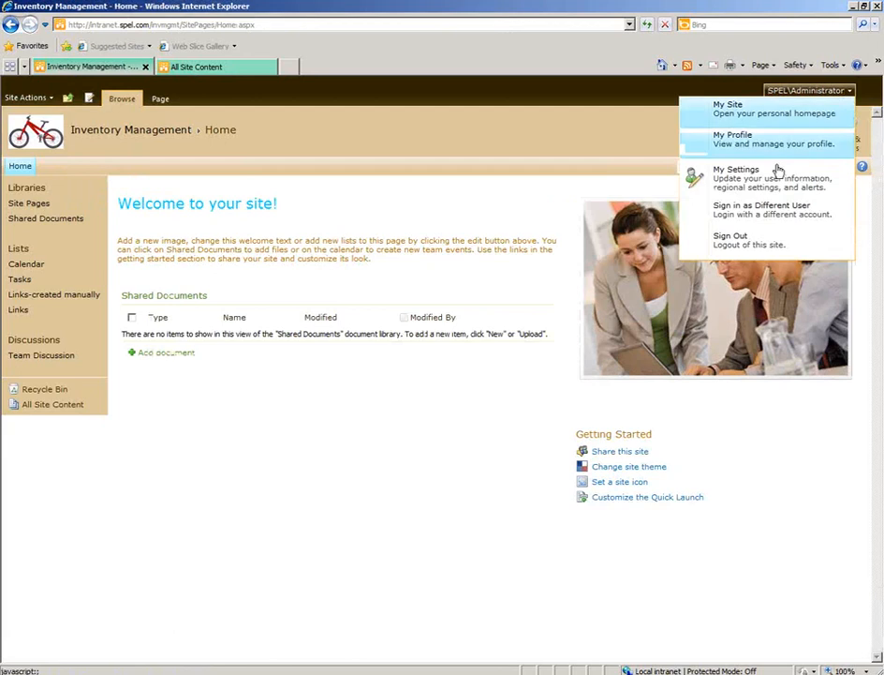
click(759, 212)
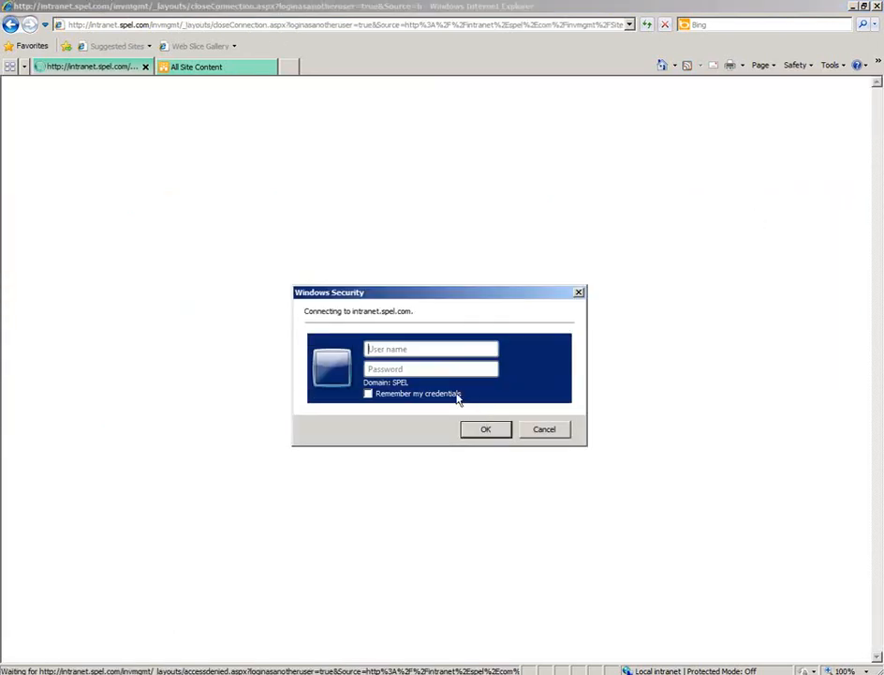
text(br)
key(BackSpace)
key(BackSpace)
text(irene)
key(Tab)
text(**********)
key(Return)
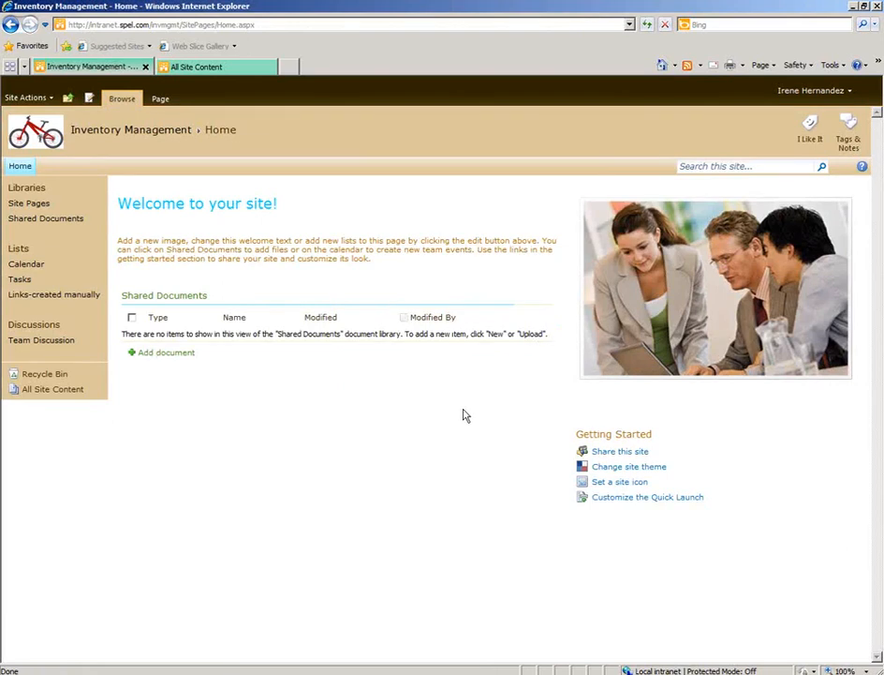
Test the Links-created manually link as the restricted user and return to the site's home page.
click(15, 298)
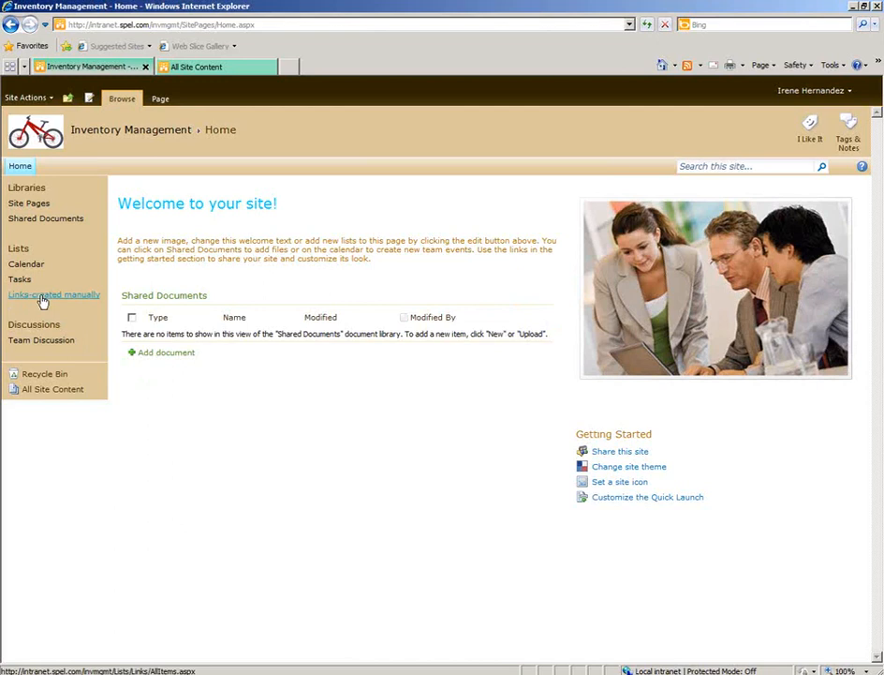
click(42, 298)
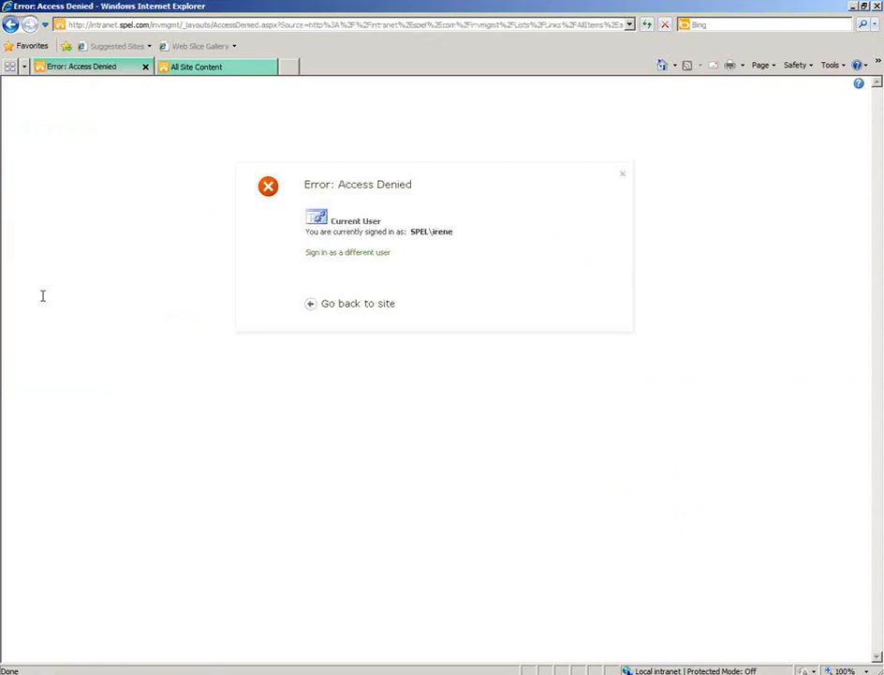
key(alt+Left)
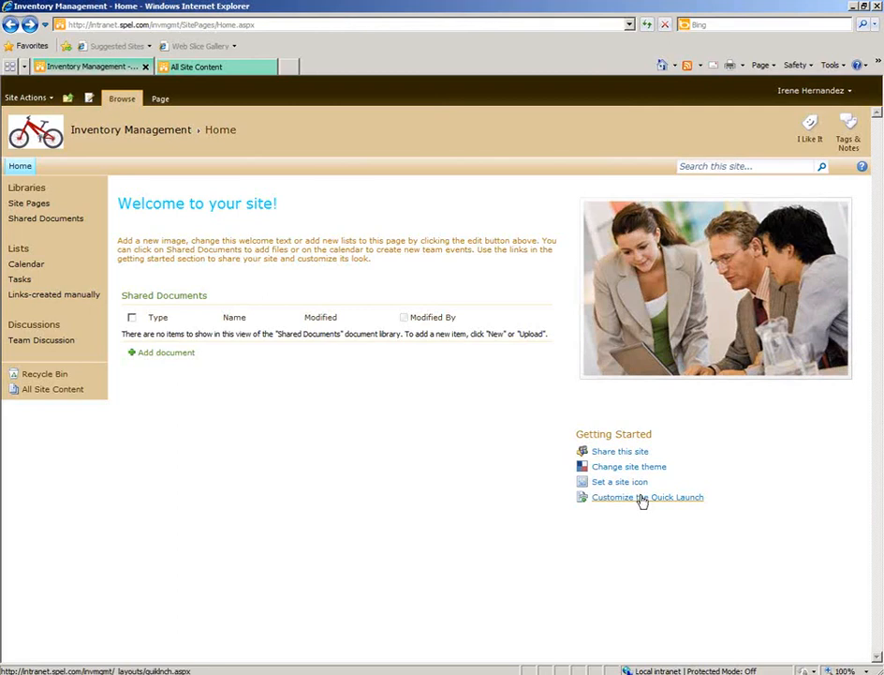
Sign back in to the site with the administrator account and its password.
click(810, 90)
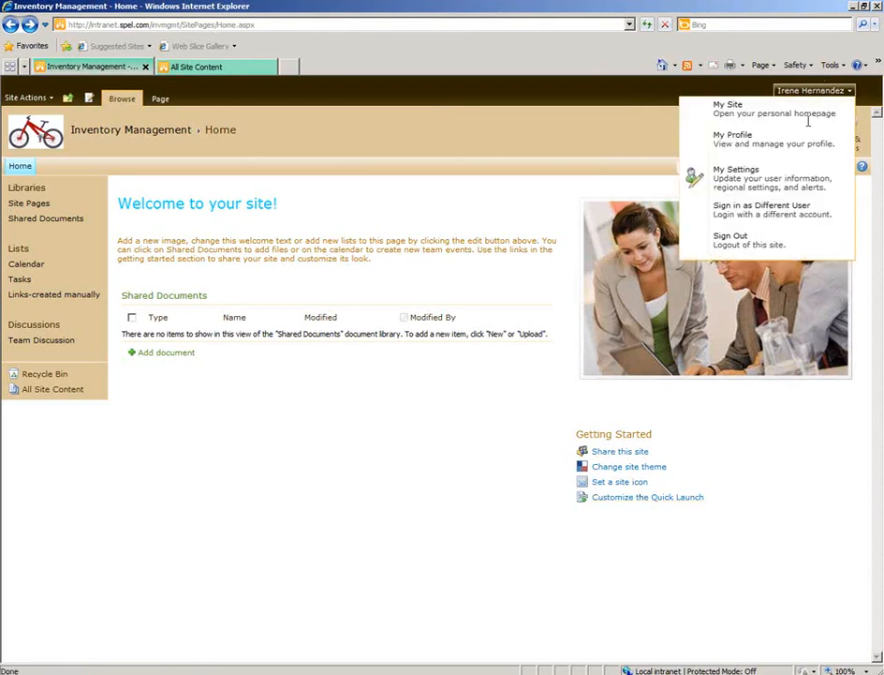
click(722, 205)
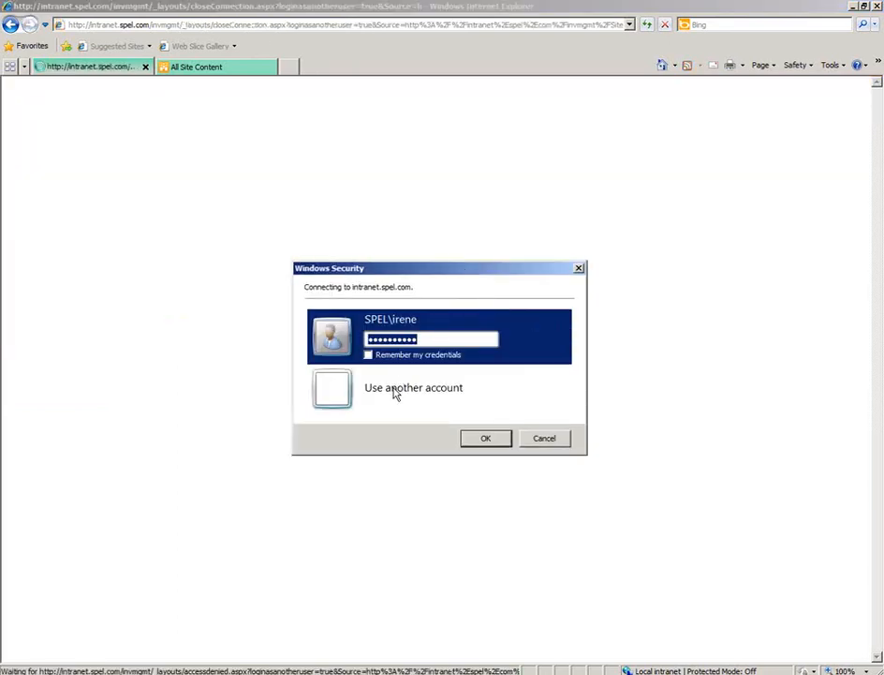
click(395, 394)
text(administrat)
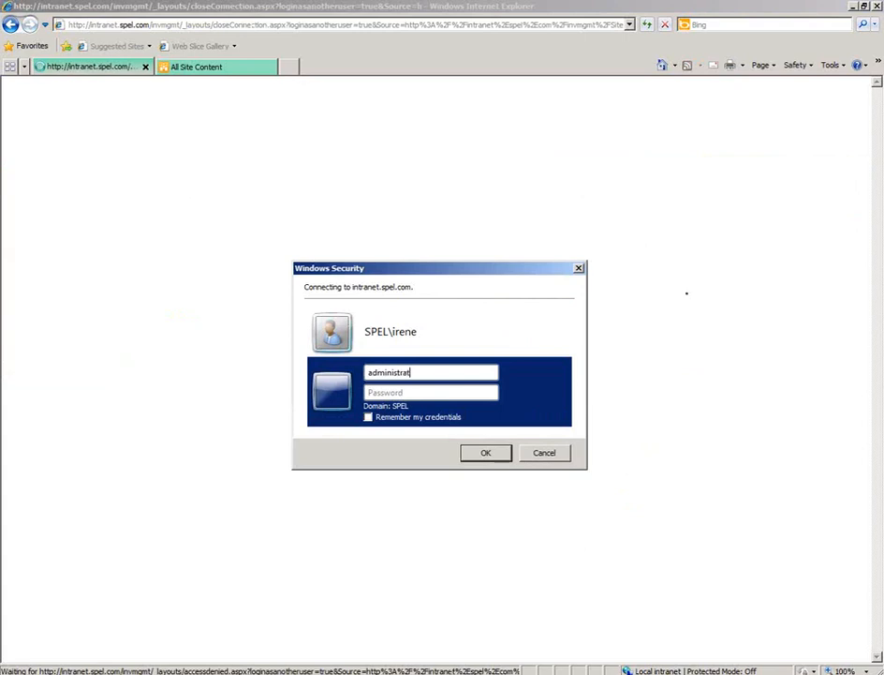
text(or)
key(Tab)
text(••••••••••)
key(Return)
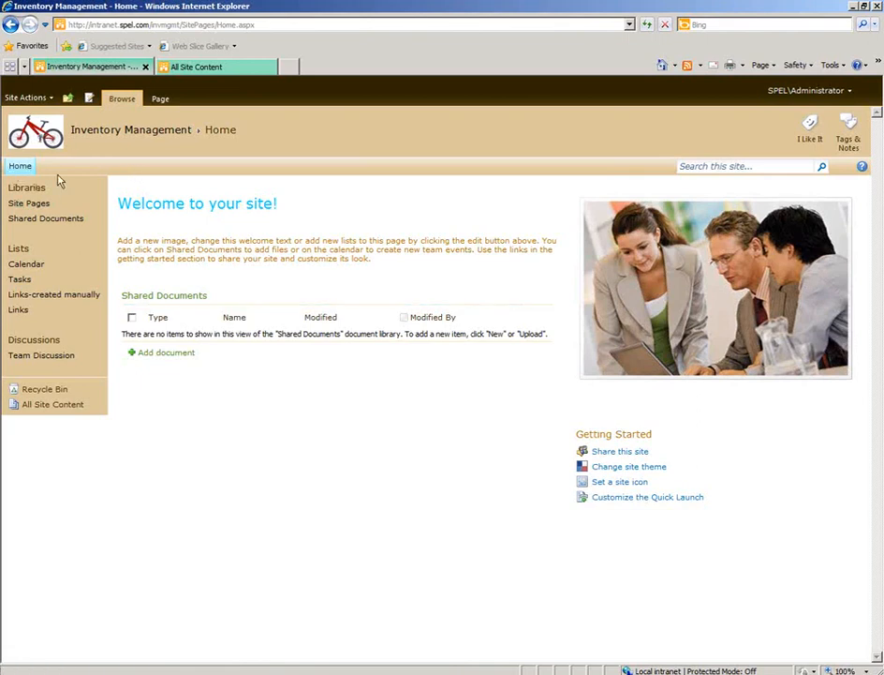
click(26, 98)
click(87, 411)
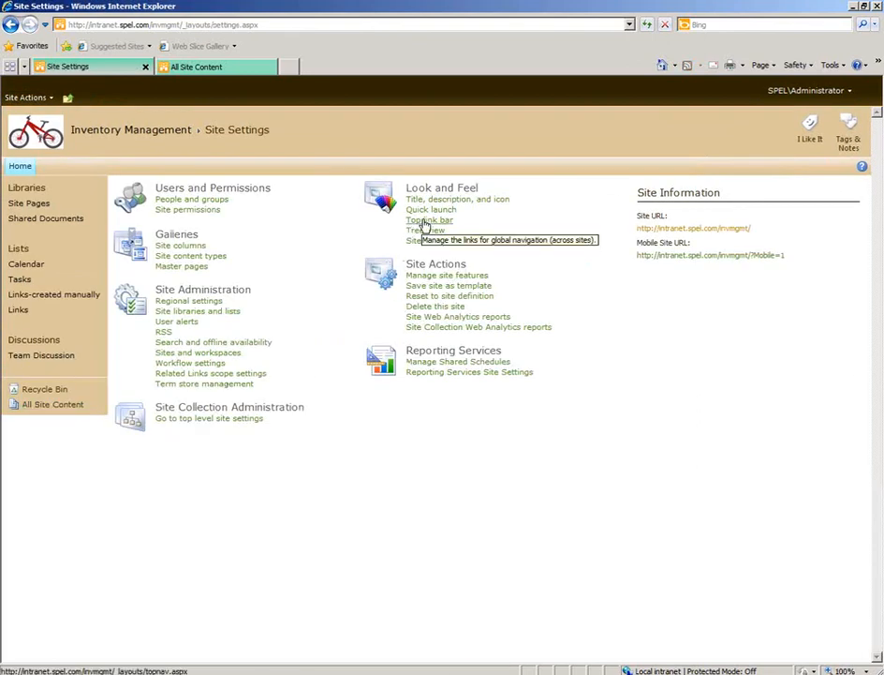
click(424, 222)
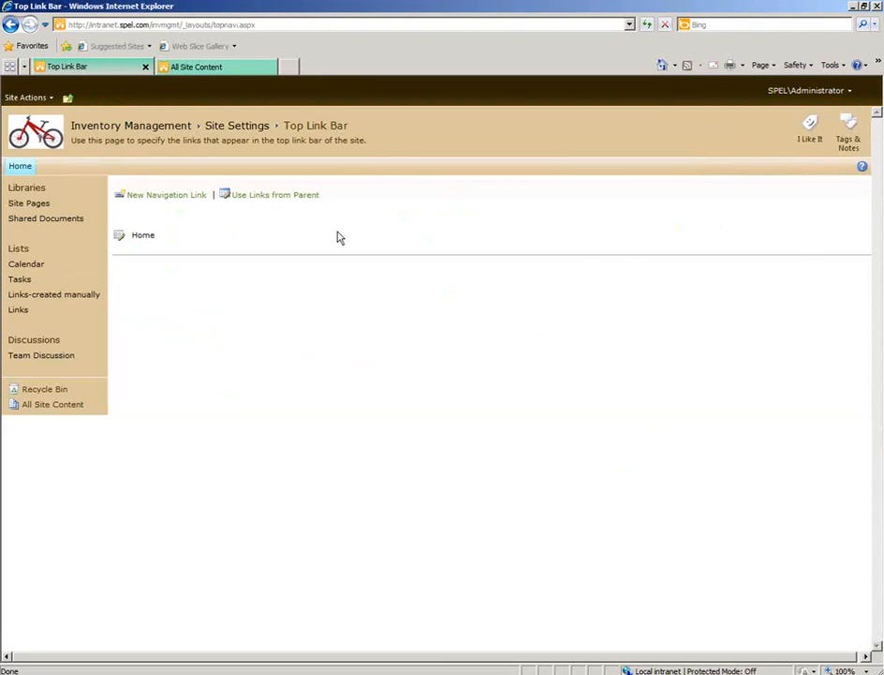
click(189, 196)
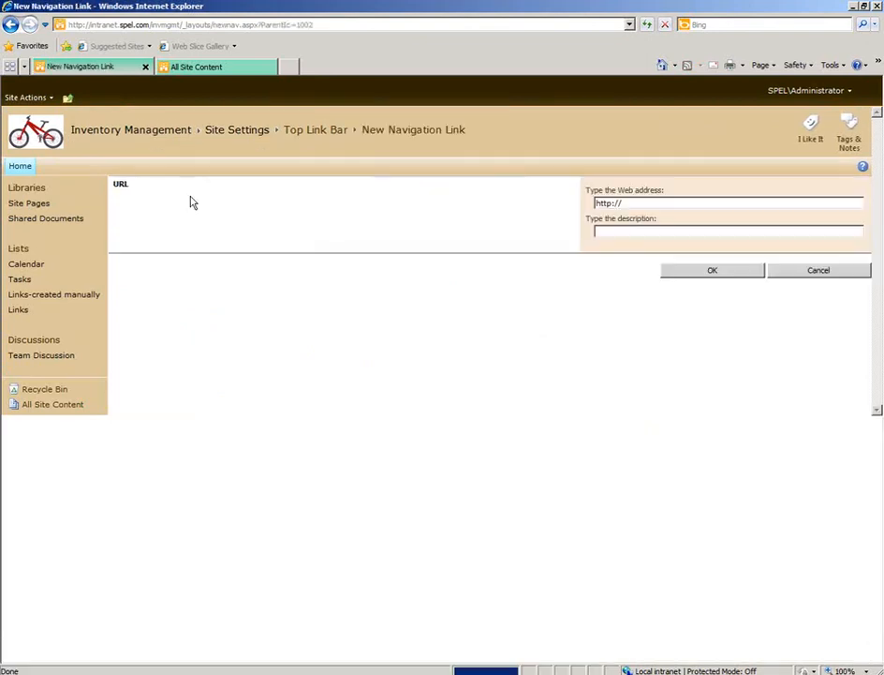
click(651, 203)
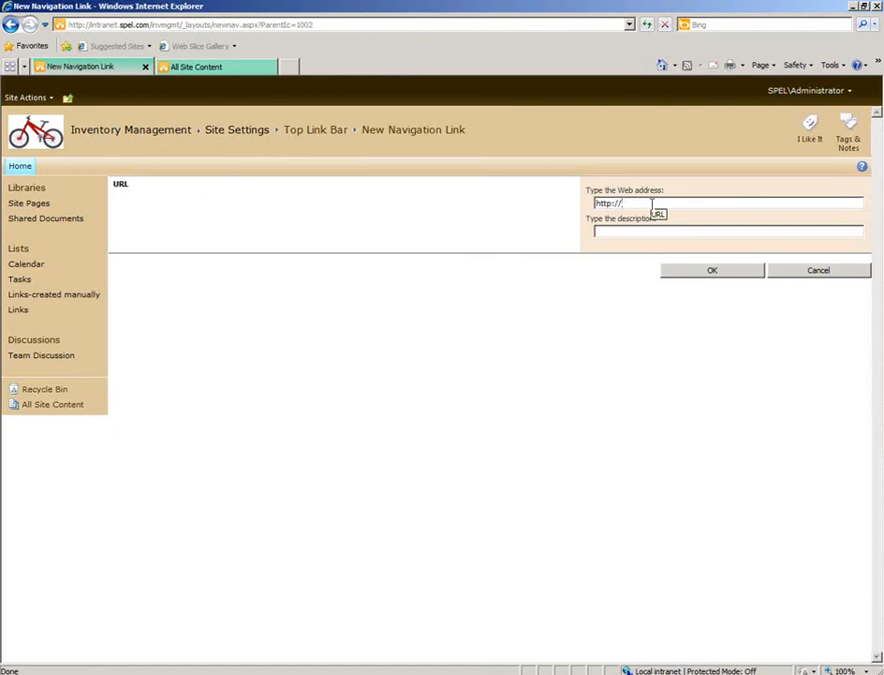
text(www.sharepoint-videos.com)
Describe the new link as SharePoint Videos, save it, and return to the Inventory Management home page.
key(Tab)
text(SharePOint)
key(BackSpace)
key(BackSpace)
key(BackSpace)
key(BackSpace)
key(BackSpace)
text(oint videos)
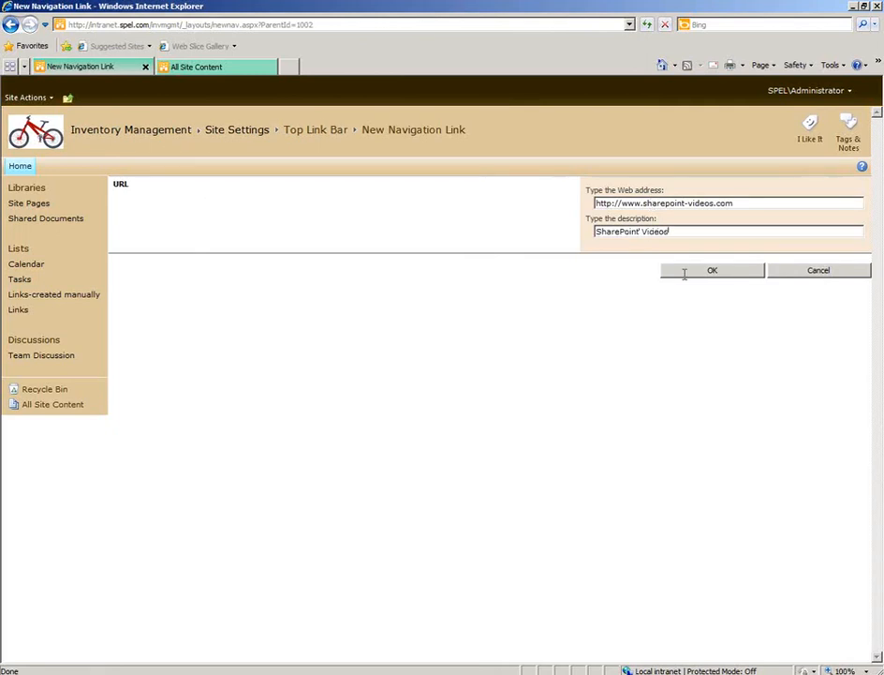
click(684, 276)
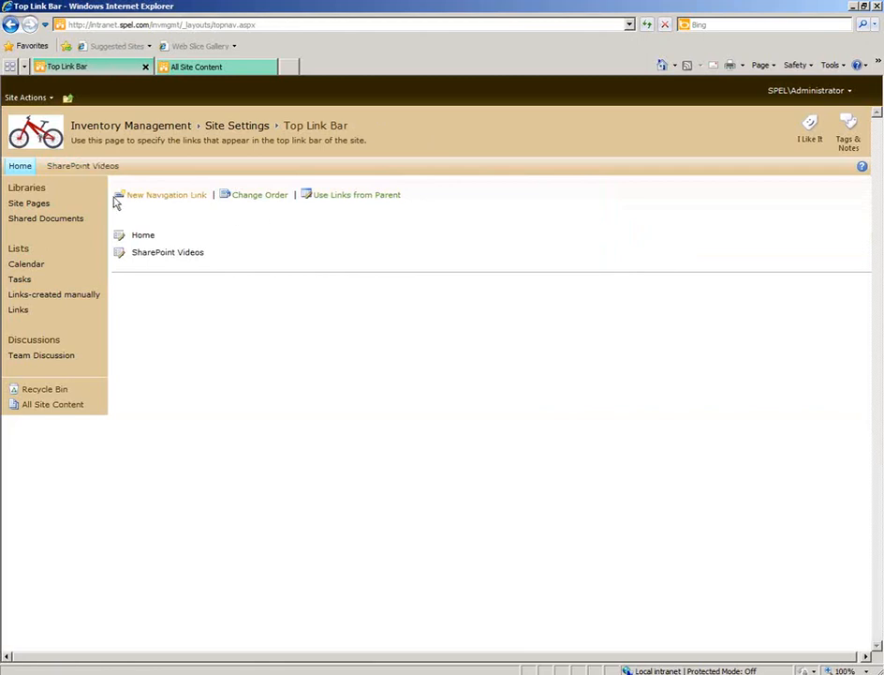
click(21, 166)
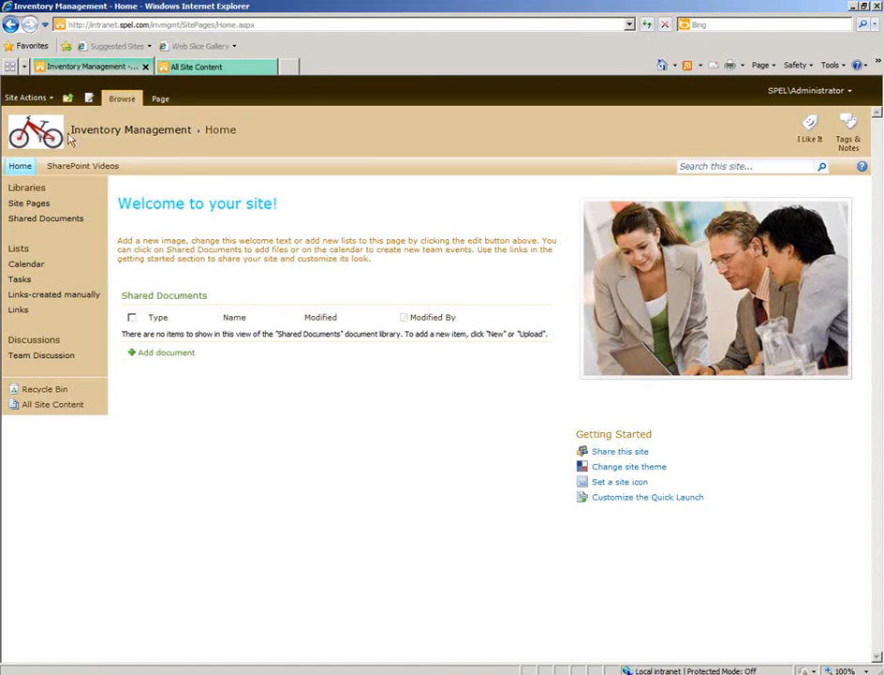
Create a Team Site under Inventory Management titled "sub inv mgmt" with the URL name subinv.
click(34, 99)
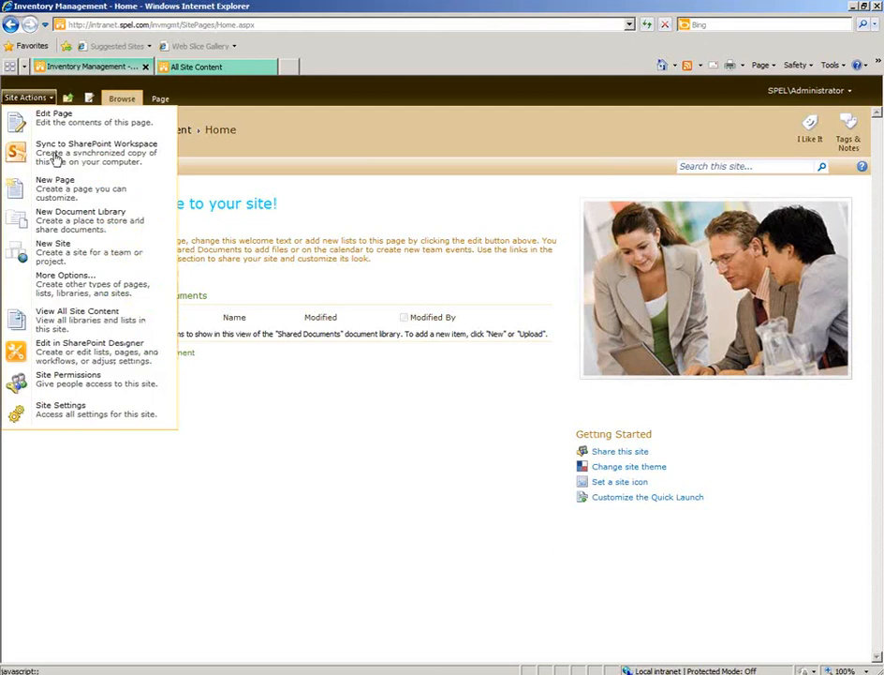
click(72, 256)
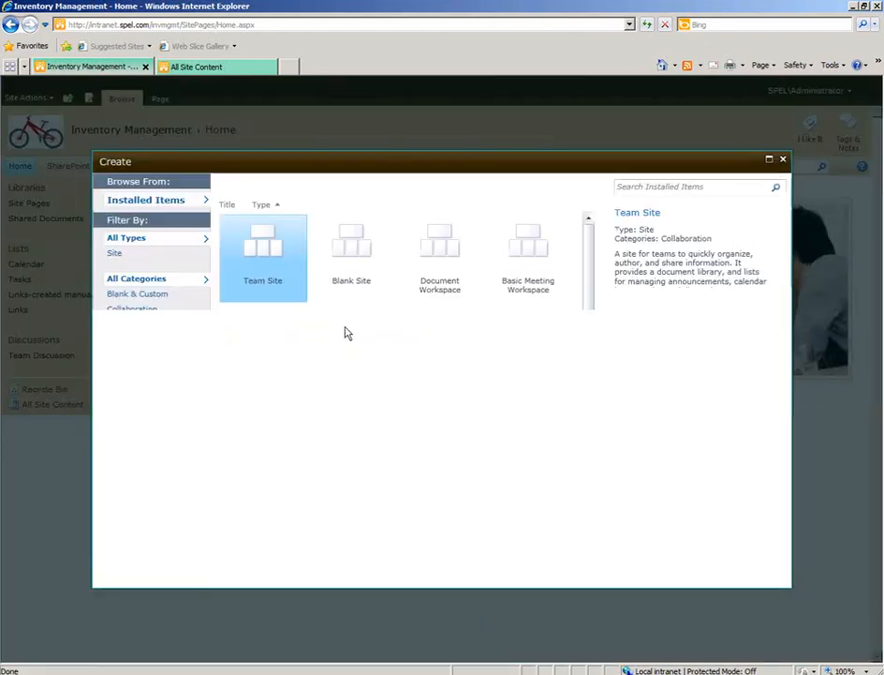
click(637, 323)
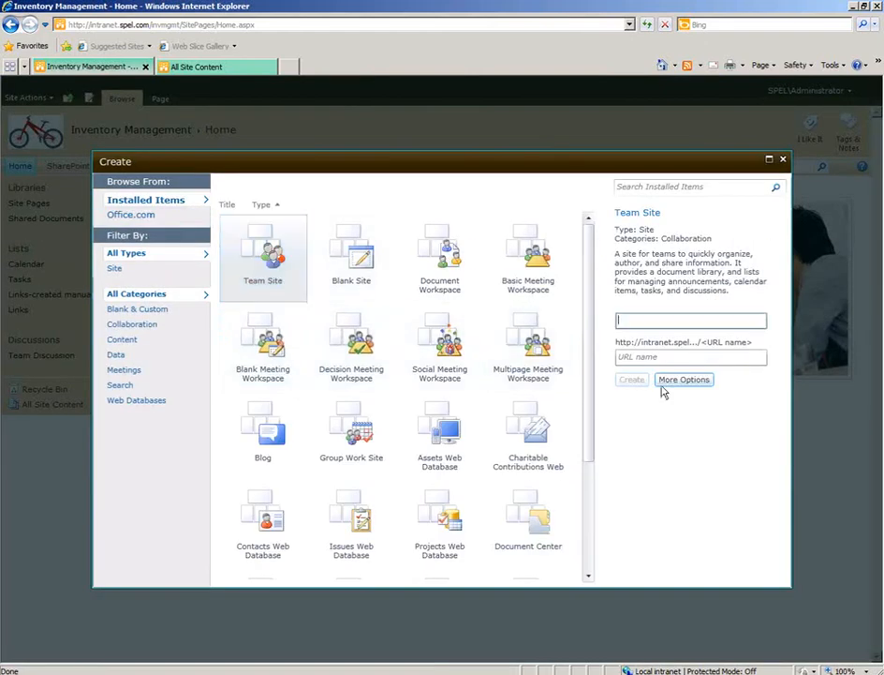
text(sub inv mgmt)
key(Tab)
text(subi)
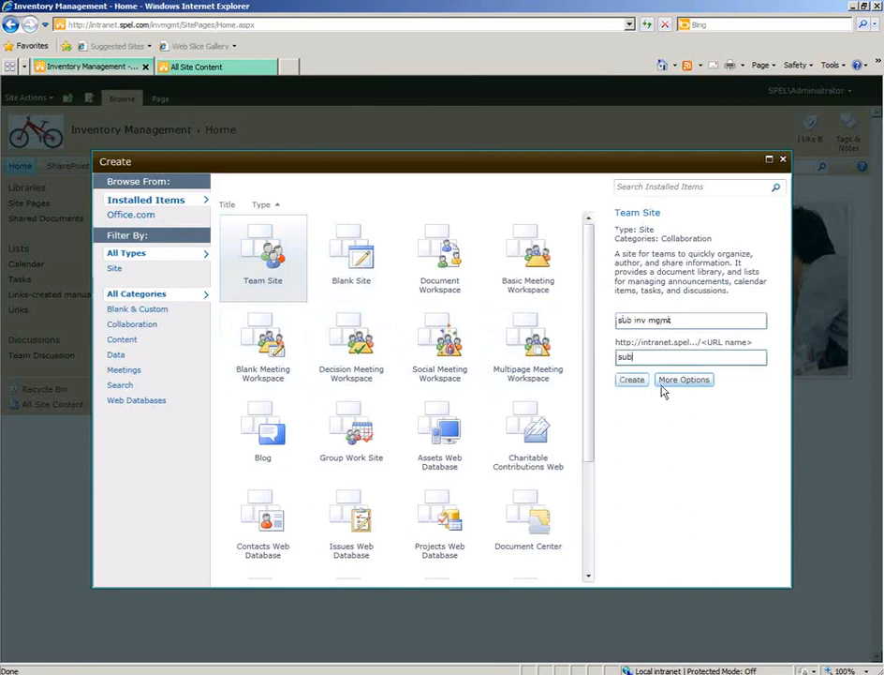
text(nm)
key(BackSpace)
text(v)
key(Return)
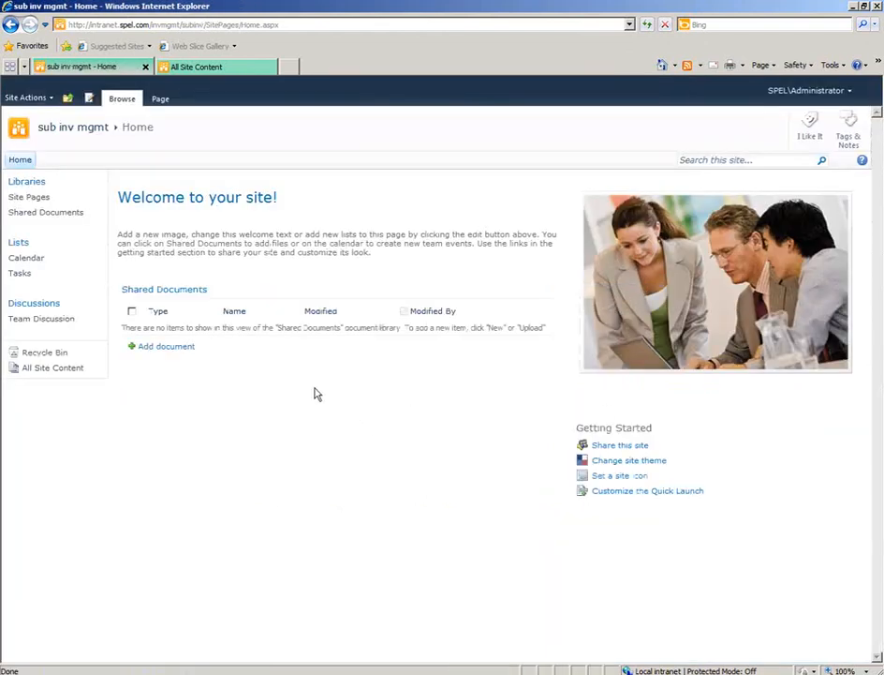
Compare the top link bars of the Inventory Management and SPeL Intranet home pages, ending on Inventory Management.
click(68, 99)
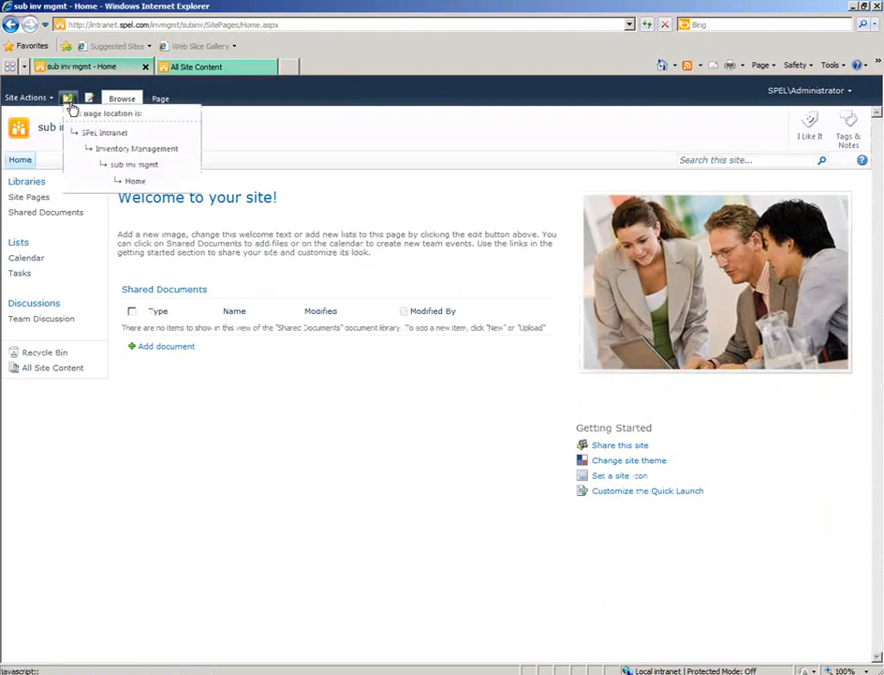
click(139, 150)
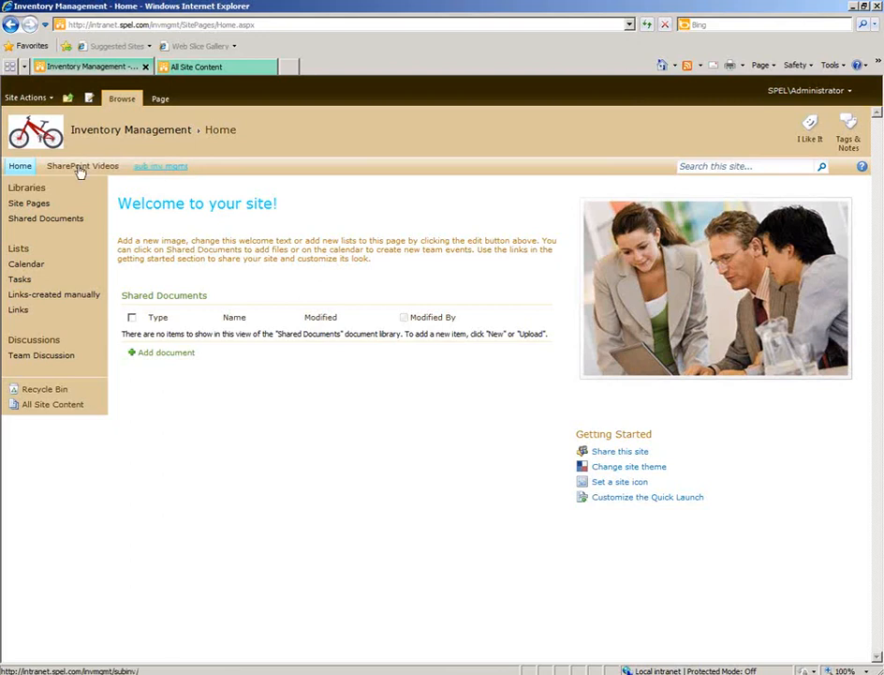
click(68, 97)
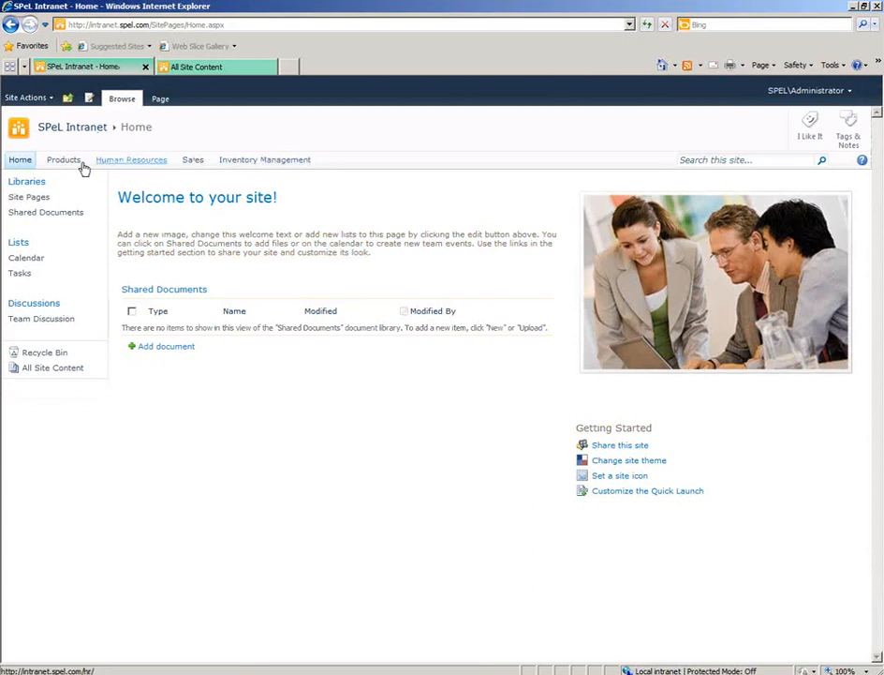
click(244, 161)
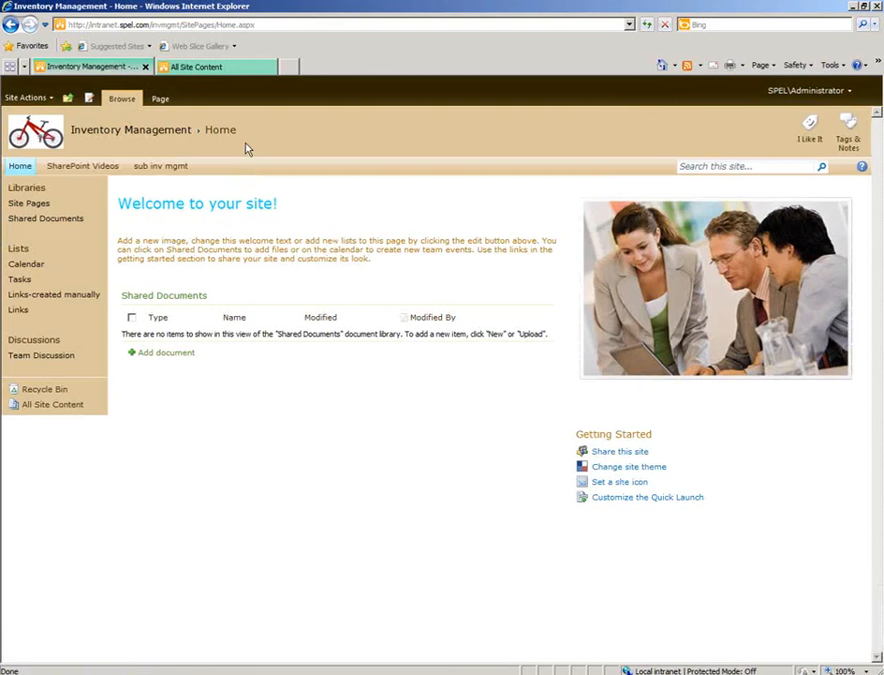
Set the Inventory Management site's top link bar to use the links from its parent site.
click(27, 98)
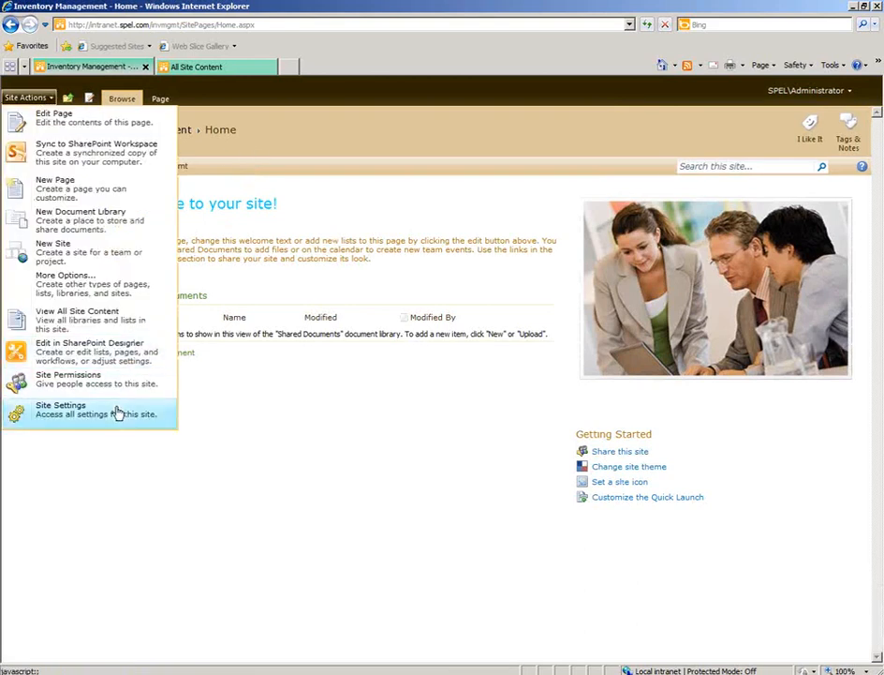
click(117, 413)
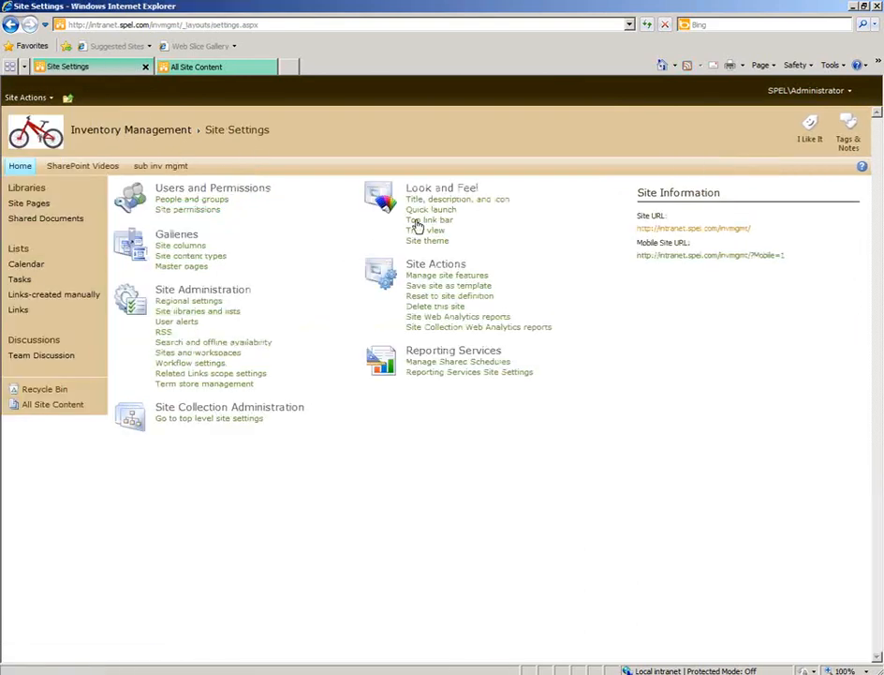
click(417, 221)
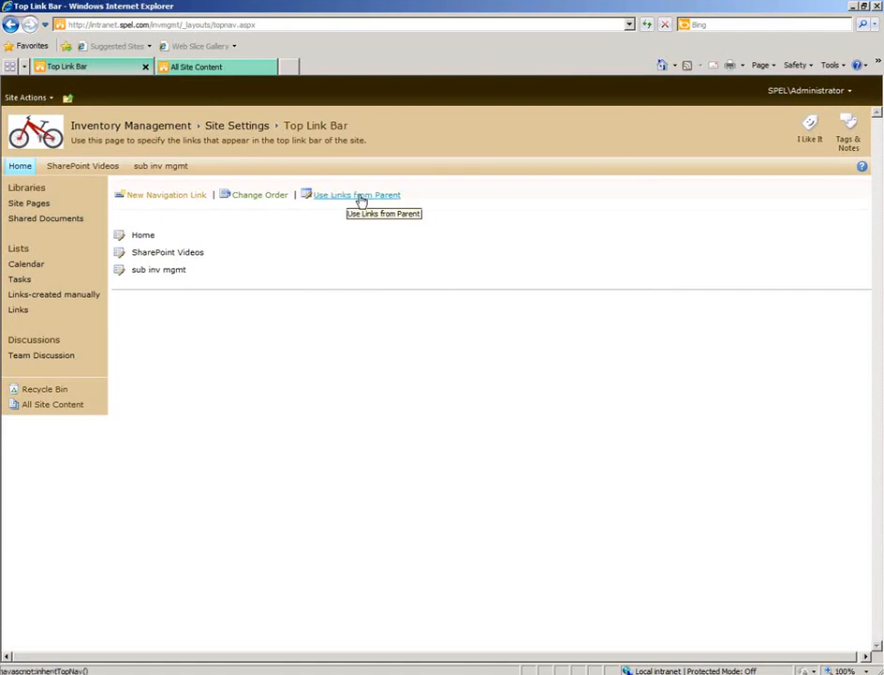
click(361, 201)
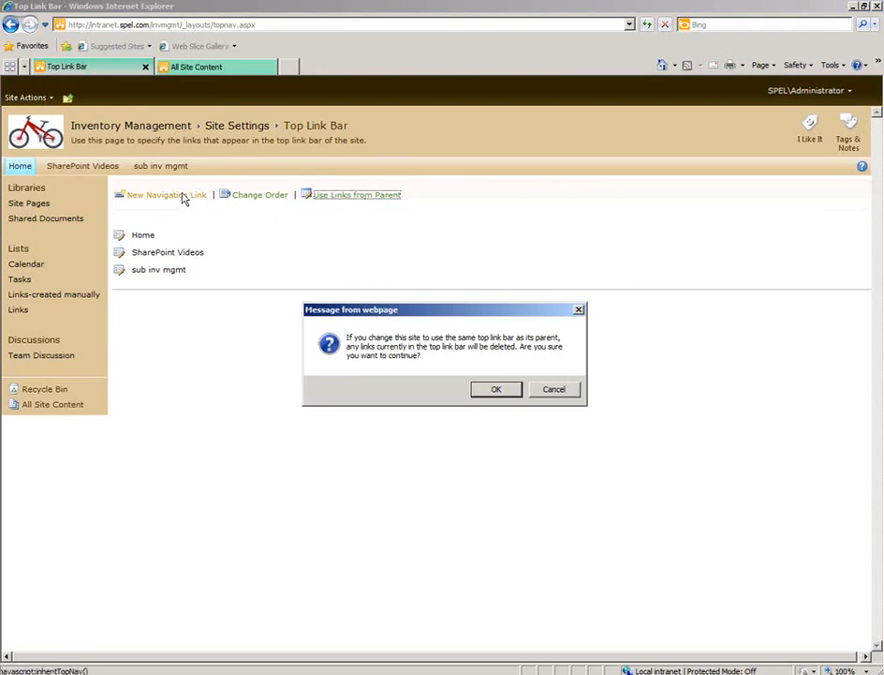
click(496, 388)
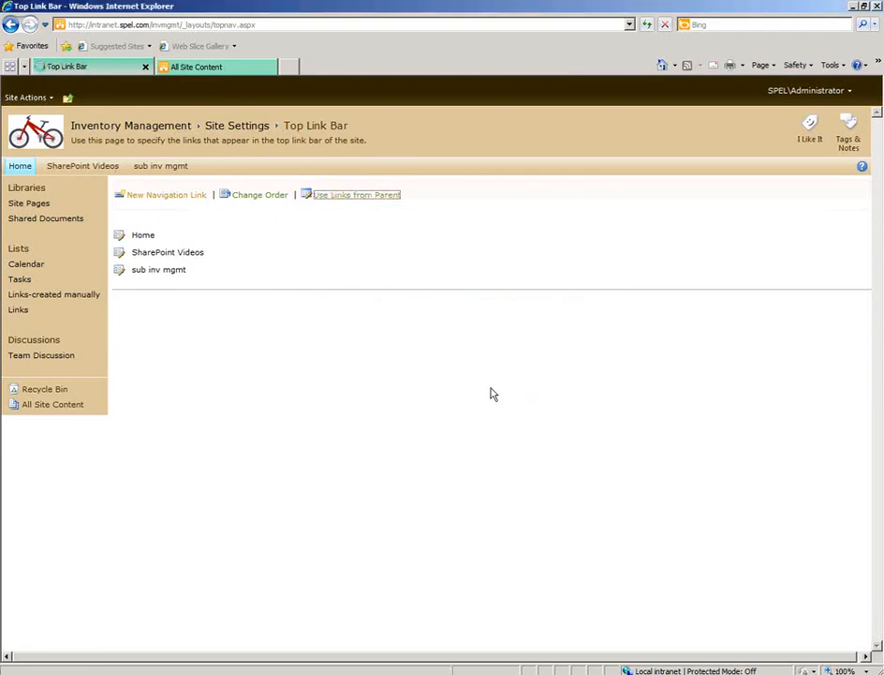
Test the inherited top links by switching between the SPeL Intranet and Inventory Management home pages.
click(19, 166)
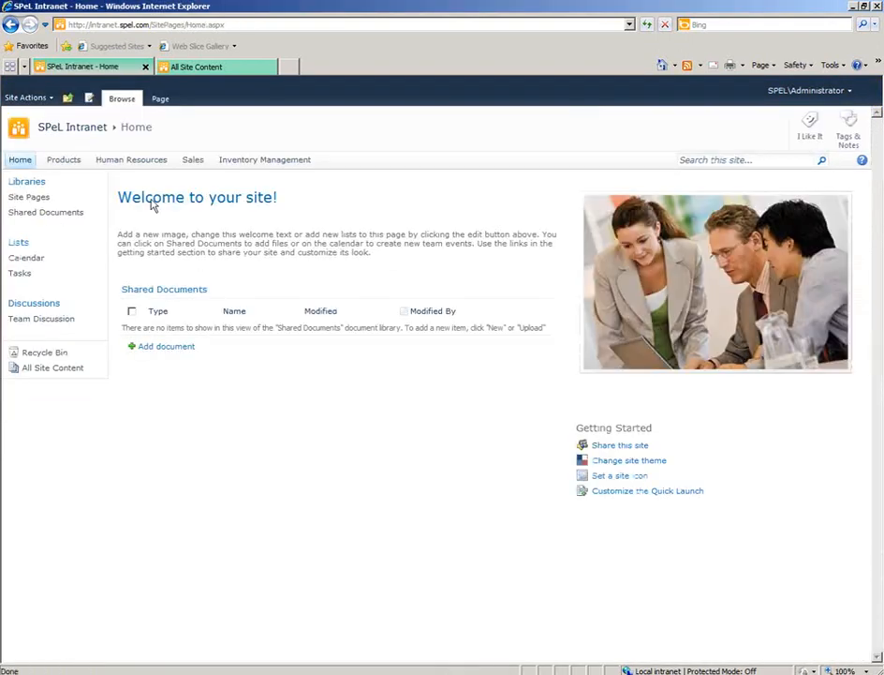
click(253, 162)
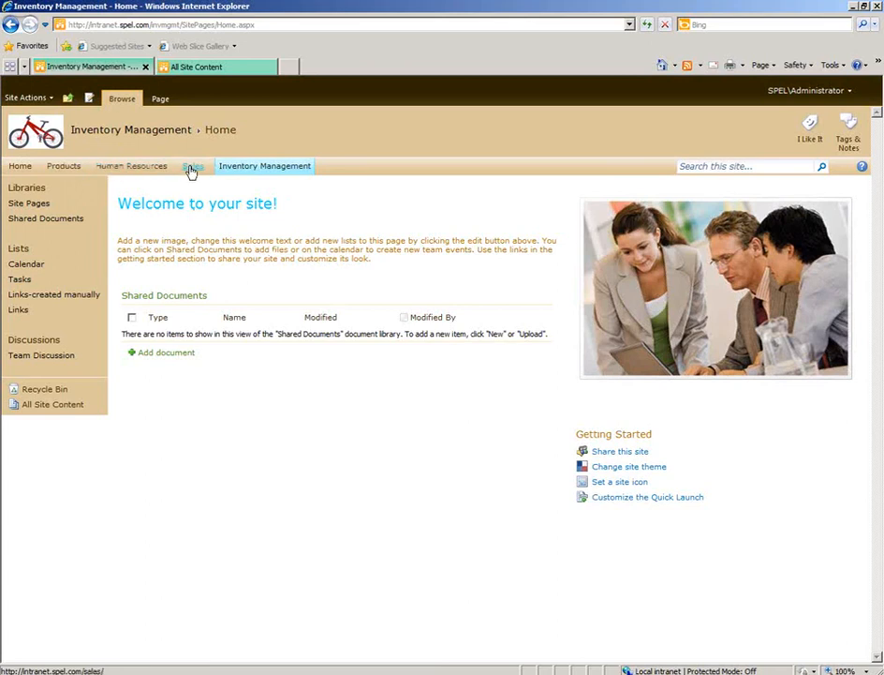
click(22, 166)
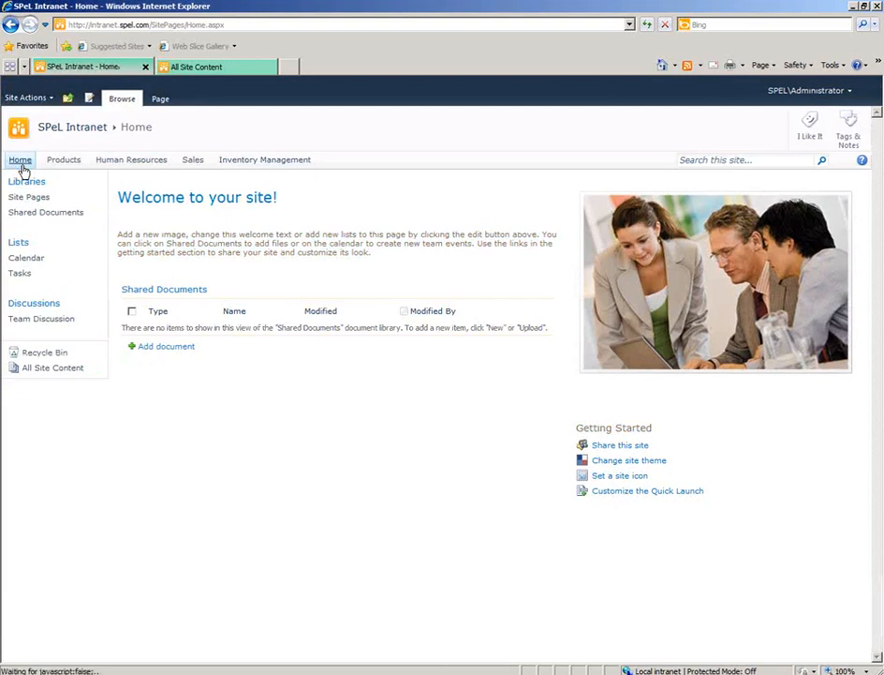
key(alt+Left)
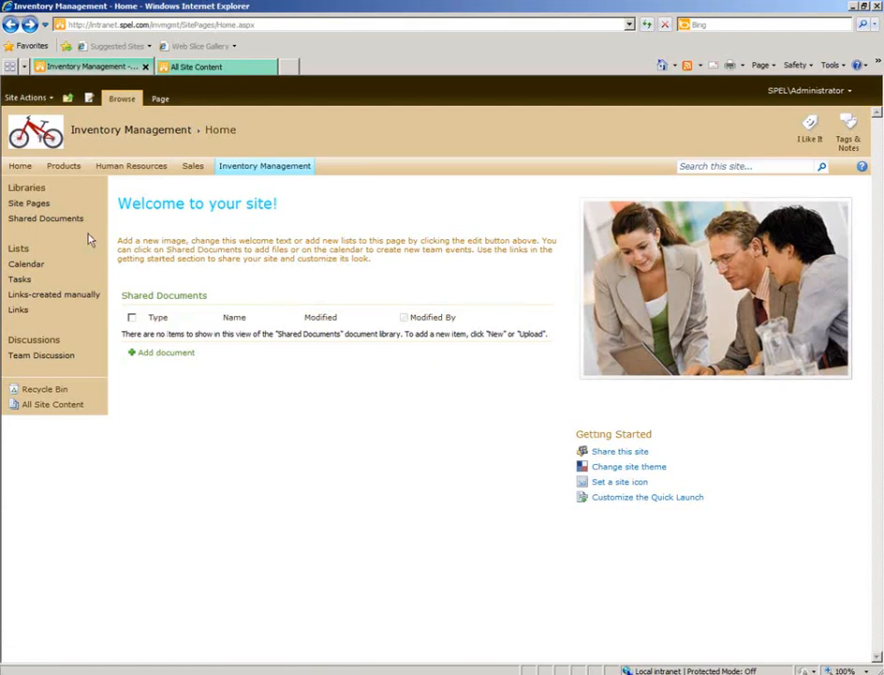
Upload InfoPath 2007.jpg from the images folder to the Inventory Management Shared Documents library.
click(63, 221)
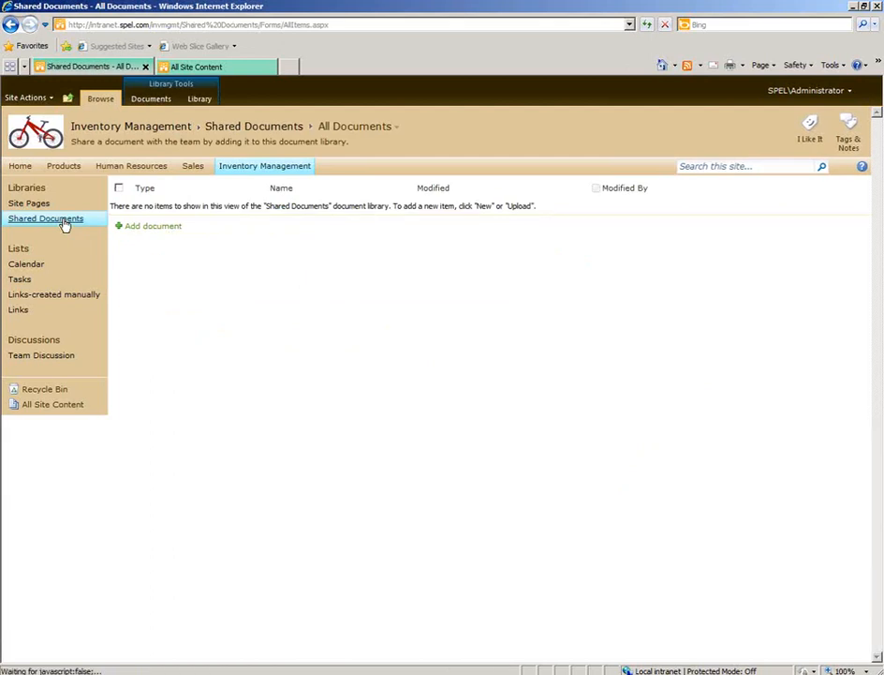
click(150, 227)
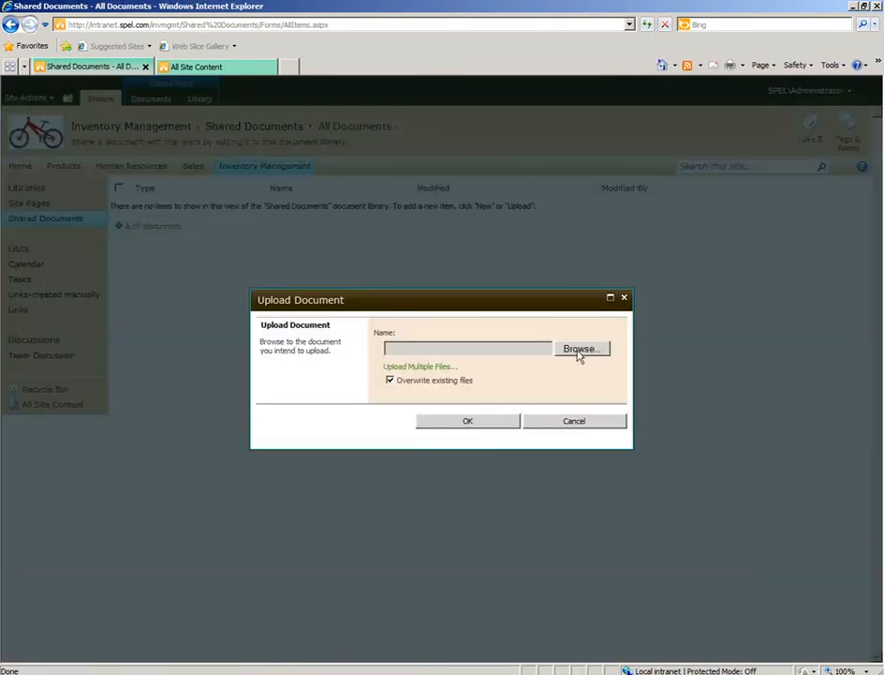
click(578, 349)
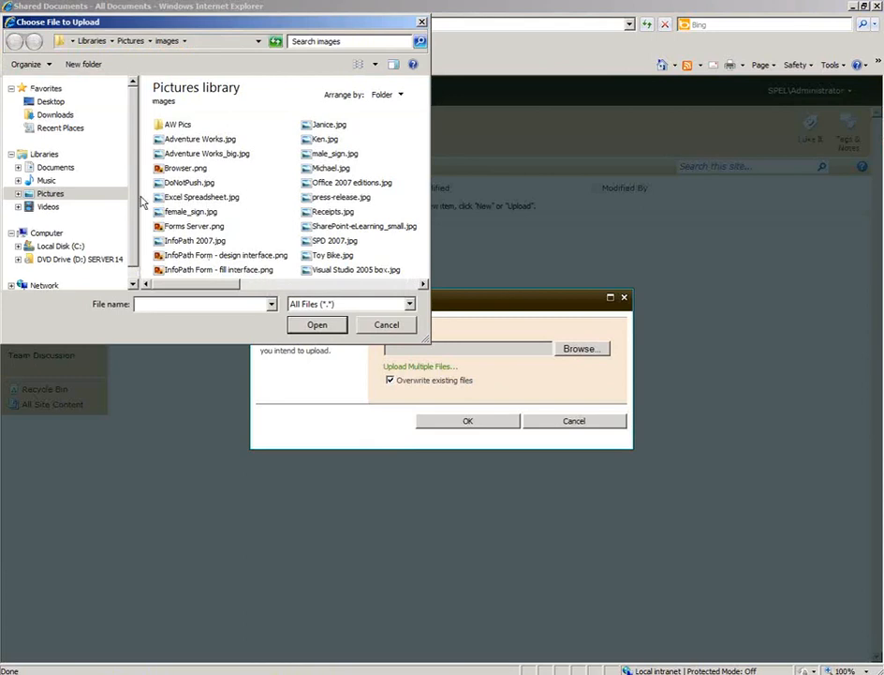
double_click(187, 241)
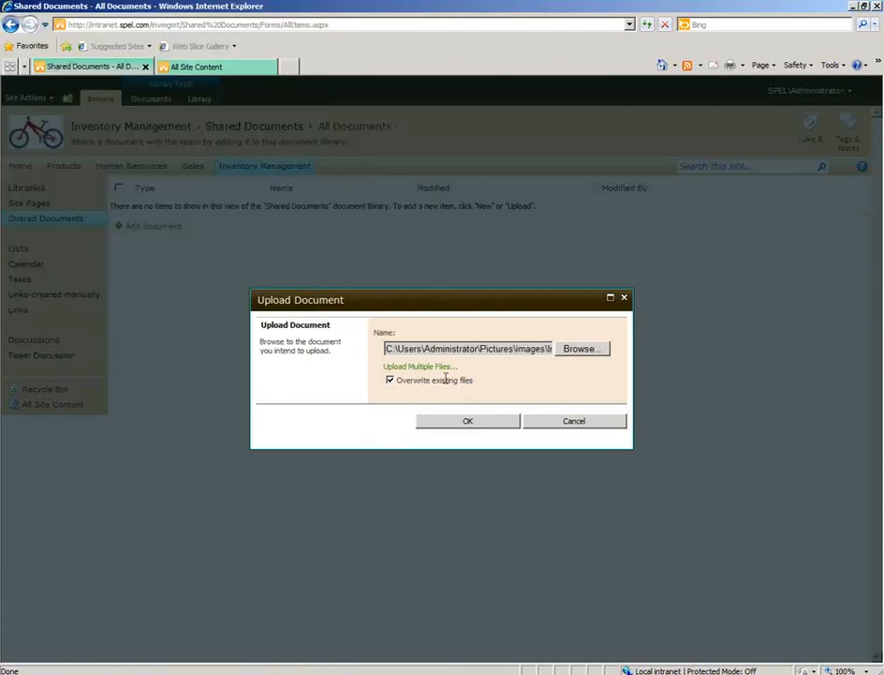
click(482, 424)
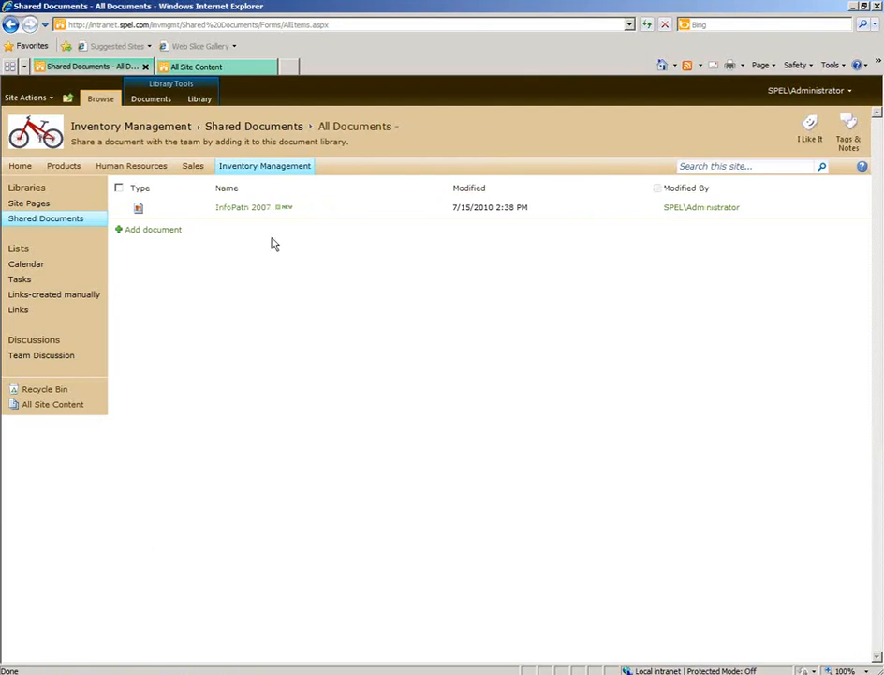
Examine the top link bars of the Sales, Retailer Sales, SPeL Intranet and Products sites.
click(272, 168)
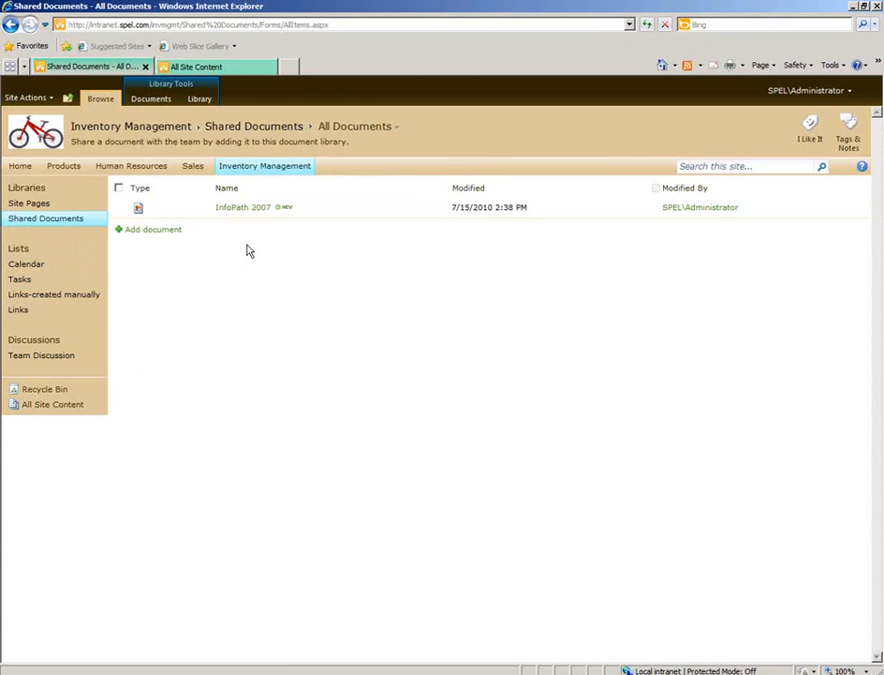
click(196, 168)
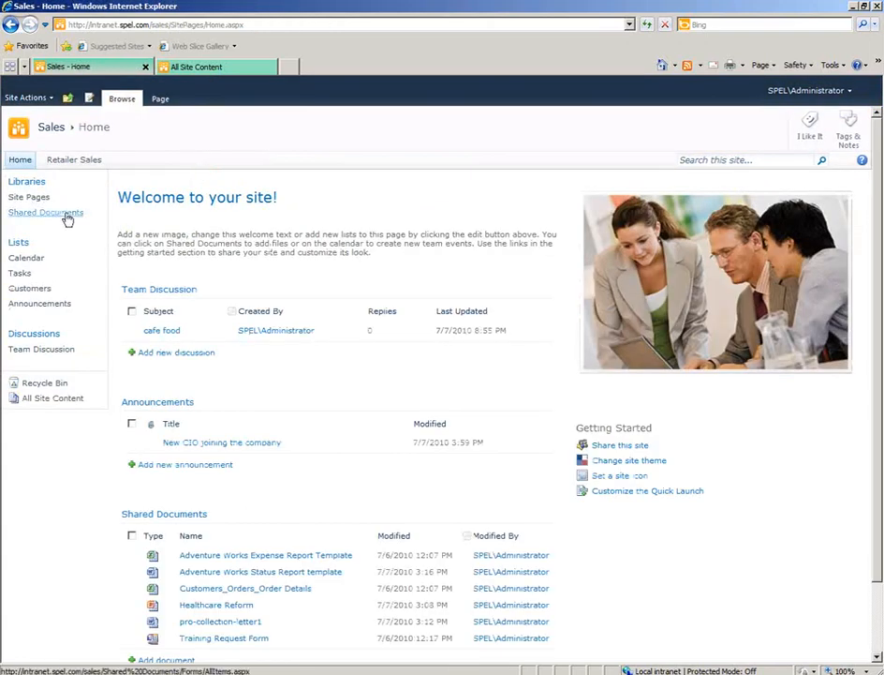
click(76, 165)
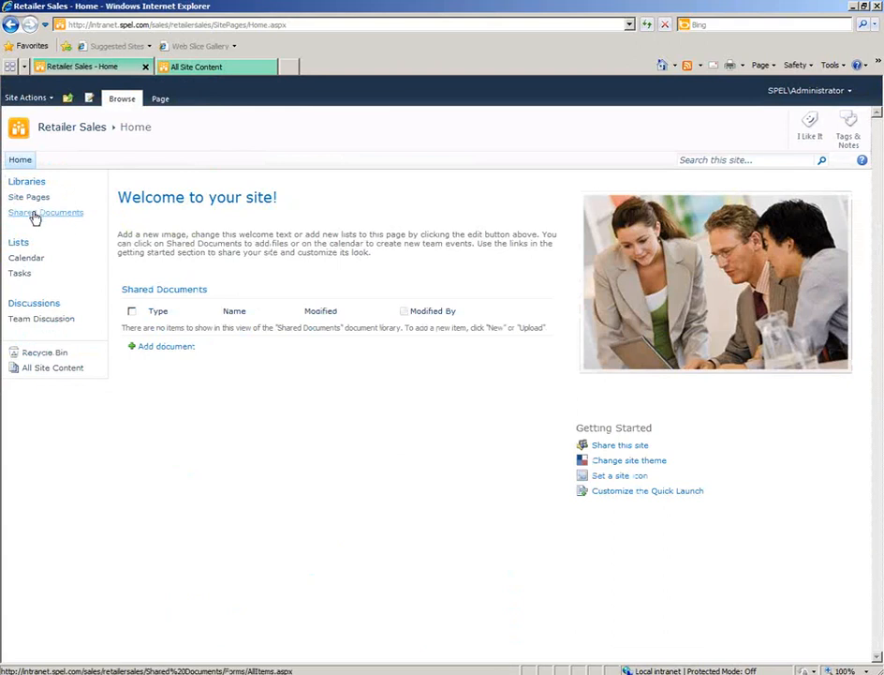
click(67, 98)
click(103, 134)
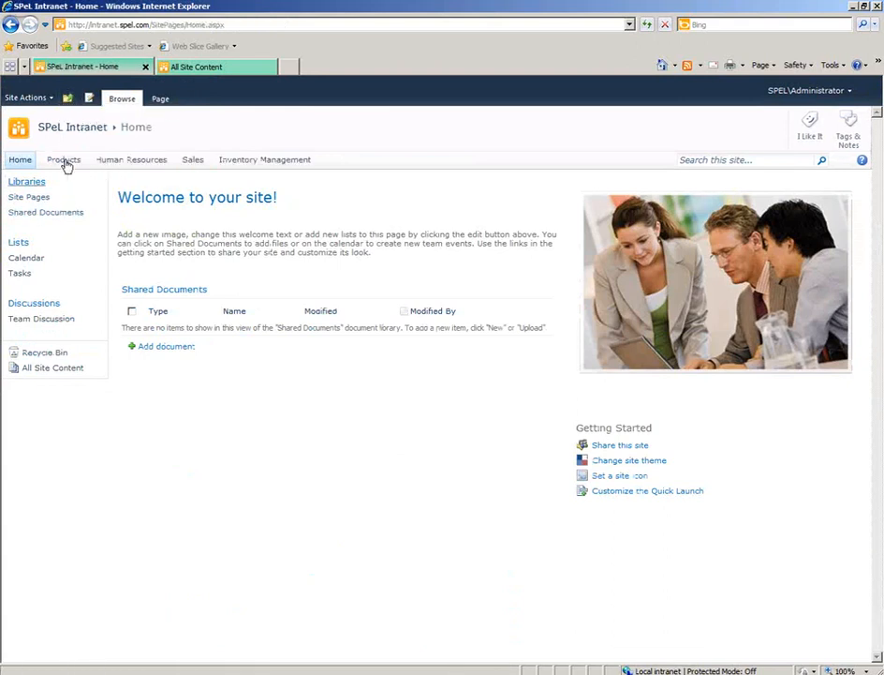
click(65, 162)
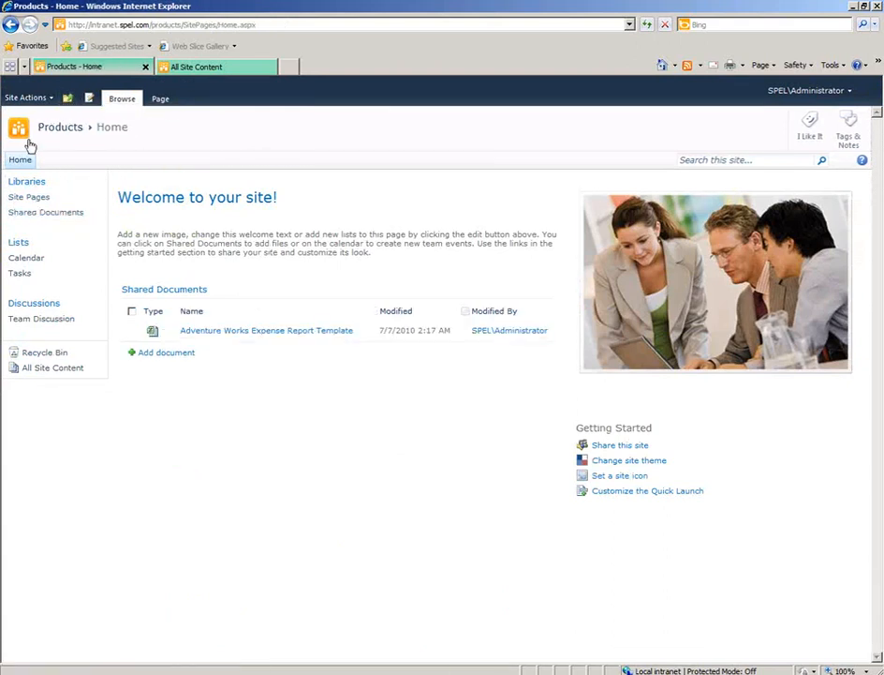
Return to the SPeL Intranet parent site and open the Inventory Management site from its top links.
click(70, 98)
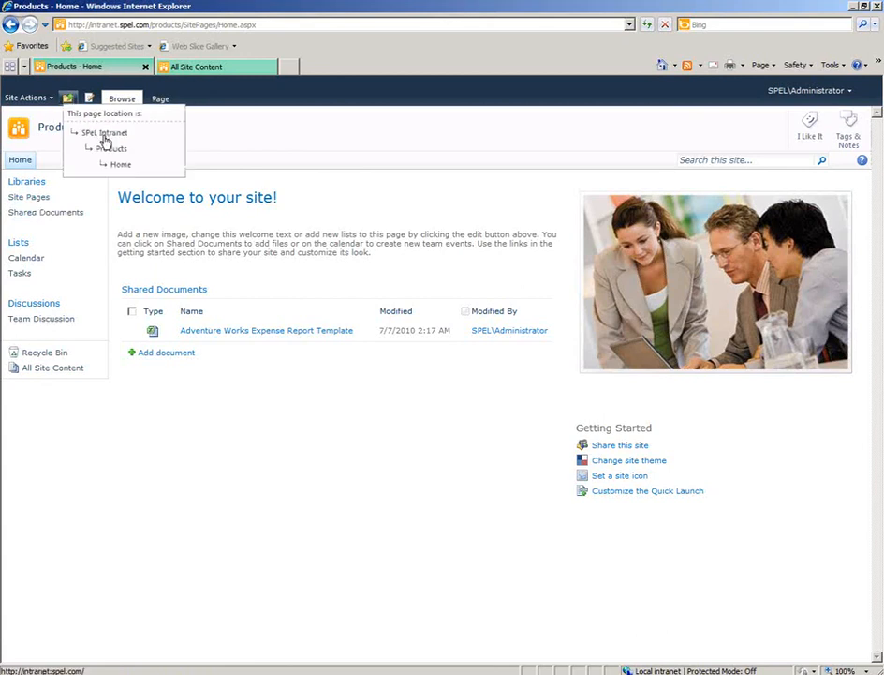
click(105, 142)
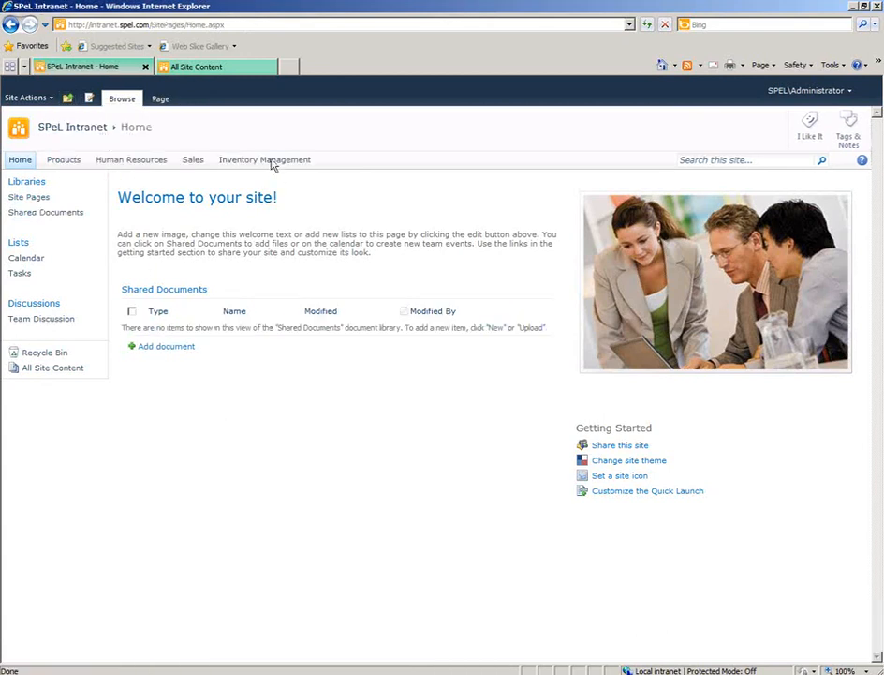
click(271, 161)
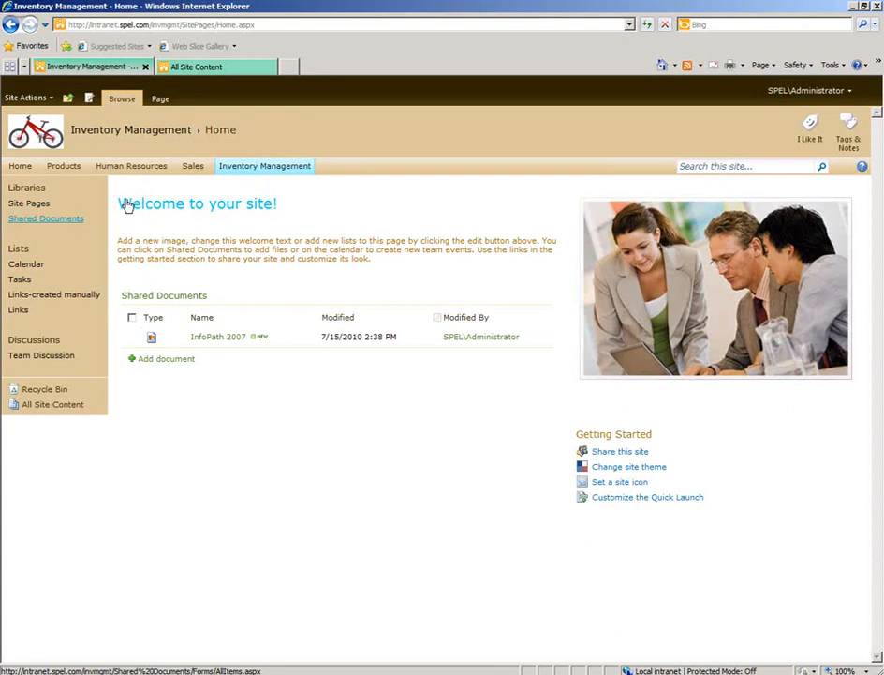
Rename the Inventory Management site's Shared Documents library as "Inv mgmt Documents" and open the library.
click(73, 222)
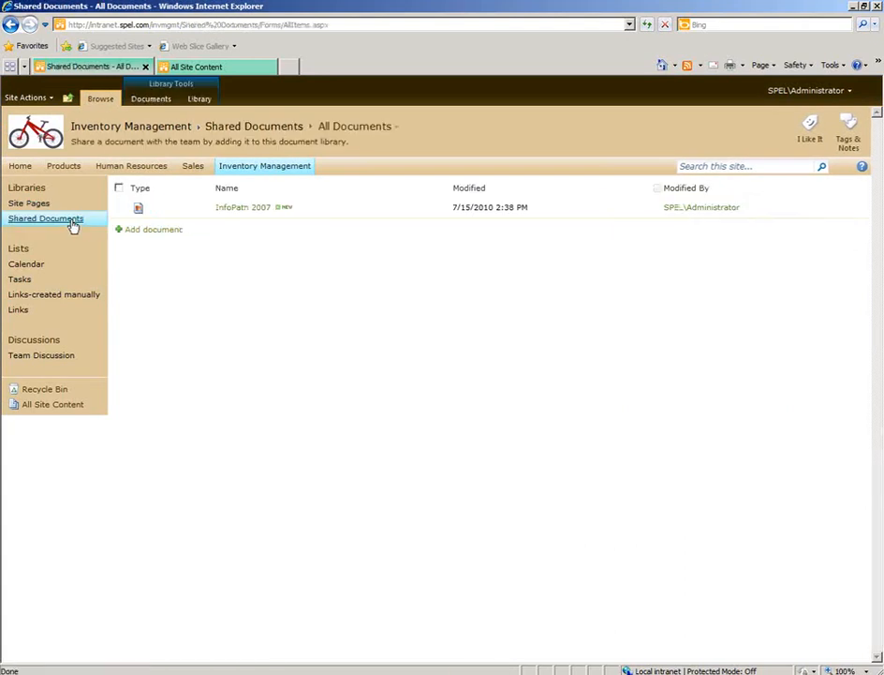
click(208, 101)
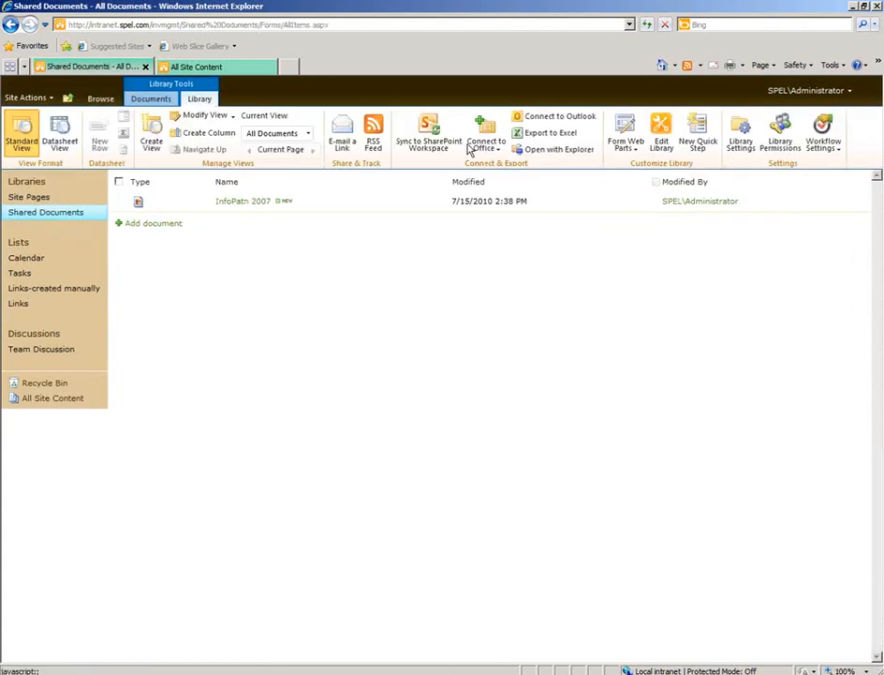
click(740, 138)
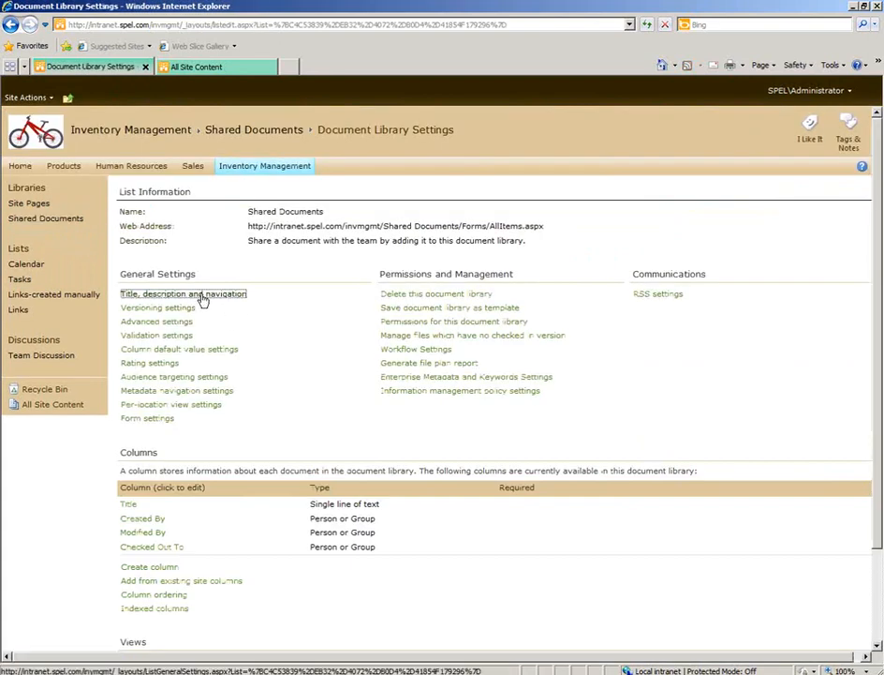
click(228, 296)
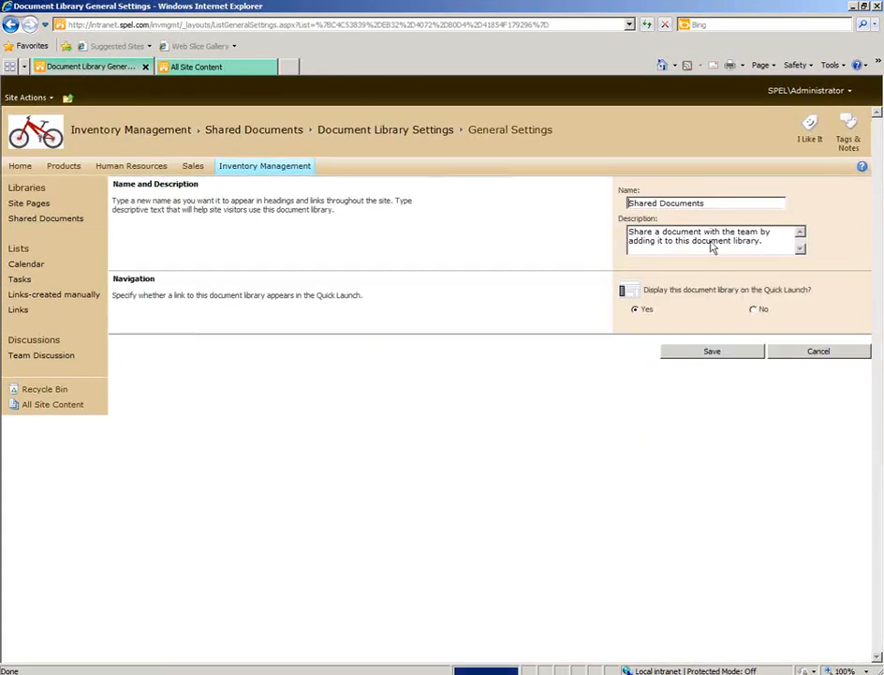
drag(726, 203, 604, 214)
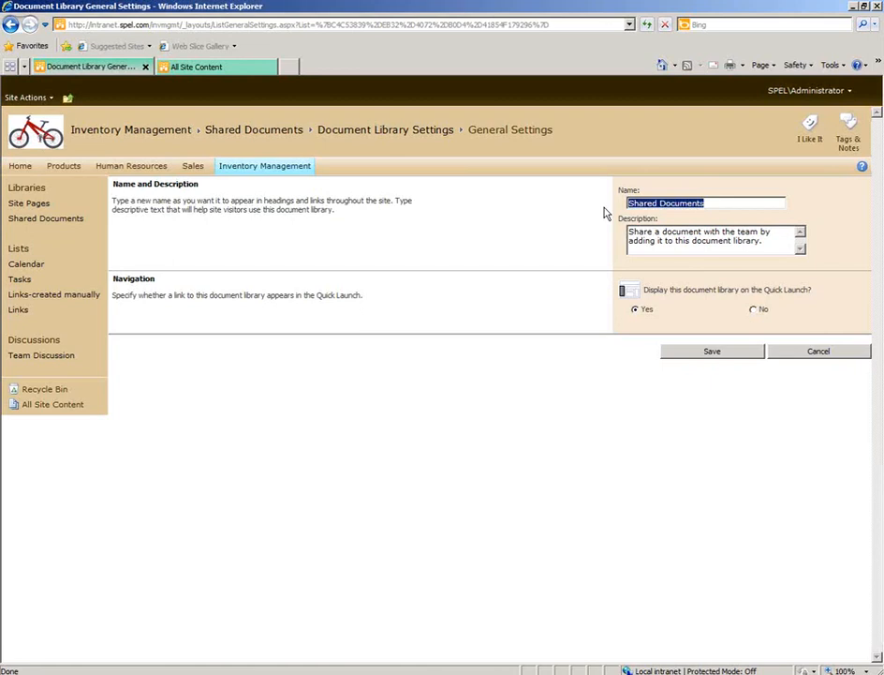
key(Home)
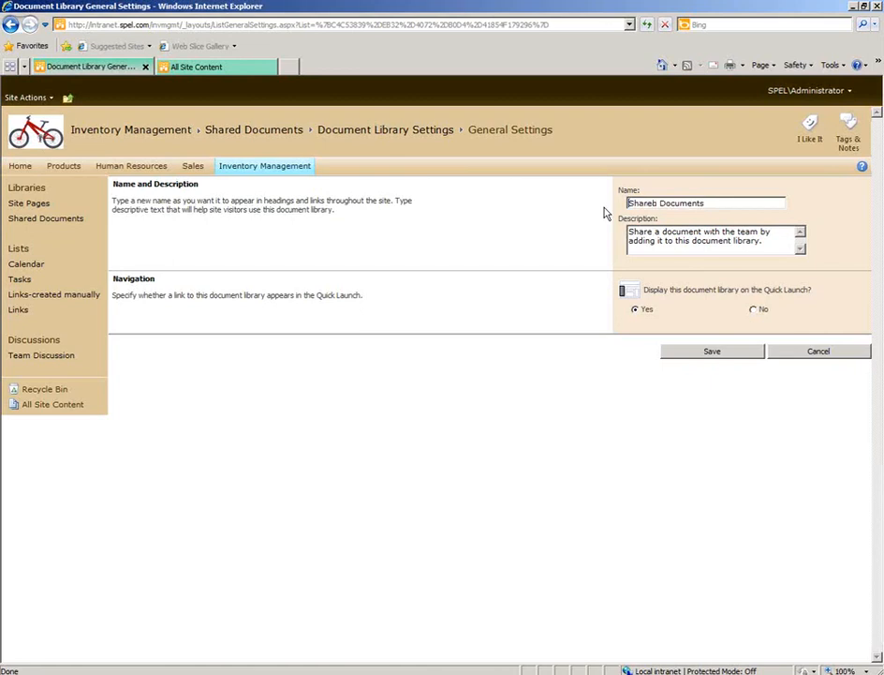
key(ctrl+shift+Right)
text(Inv)
text(.mgm)
text(t)
click(718, 355)
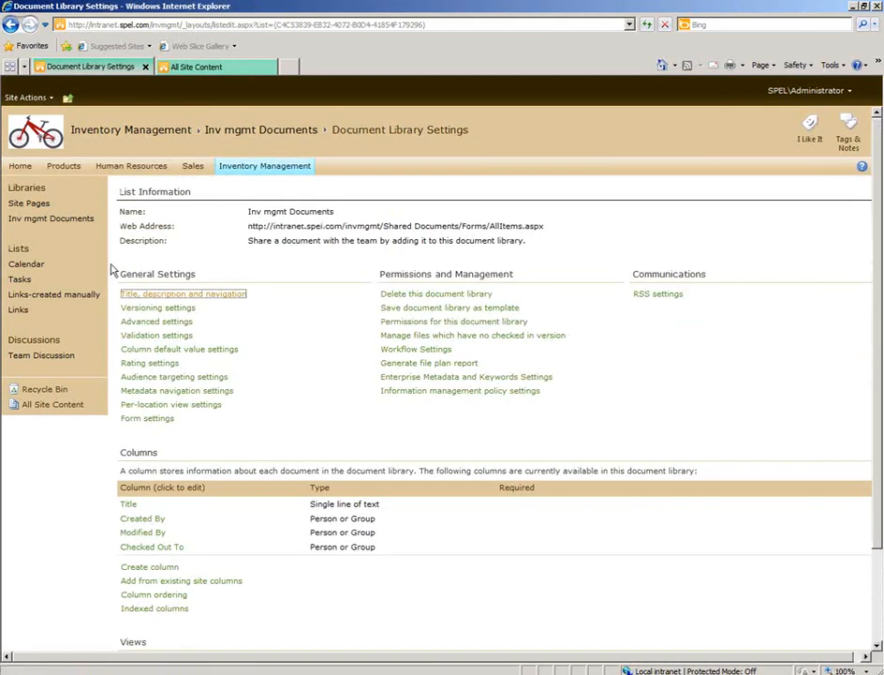
click(67, 221)
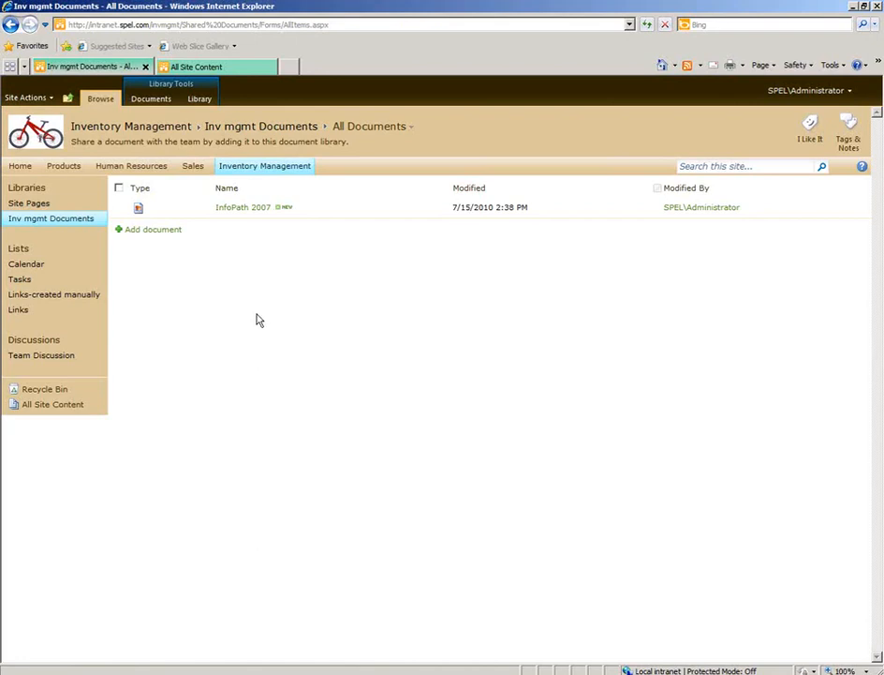
Start a new item on the Inventory Management site using the Document Library template from the library types.
click(36, 97)
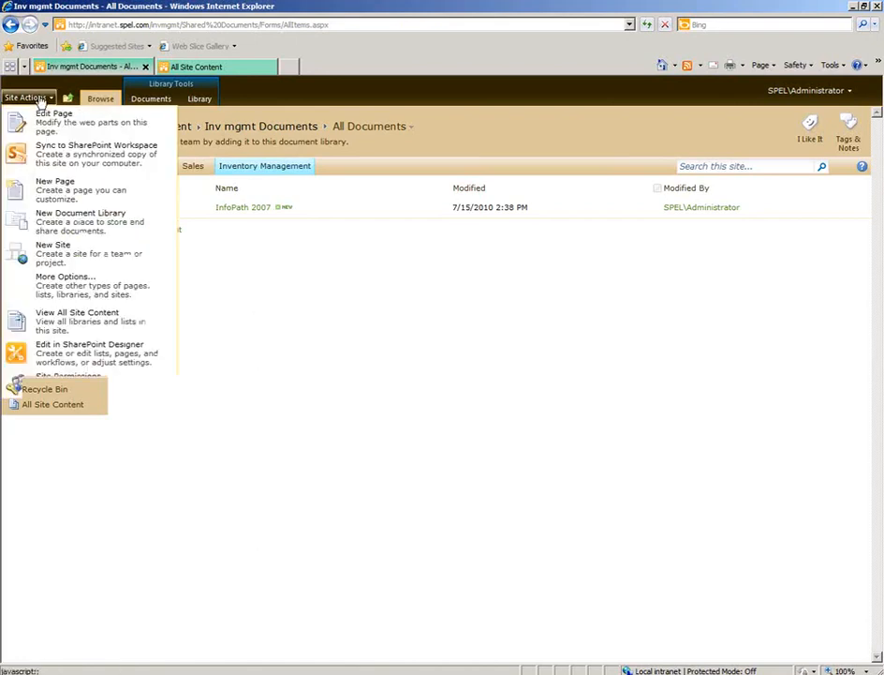
click(73, 292)
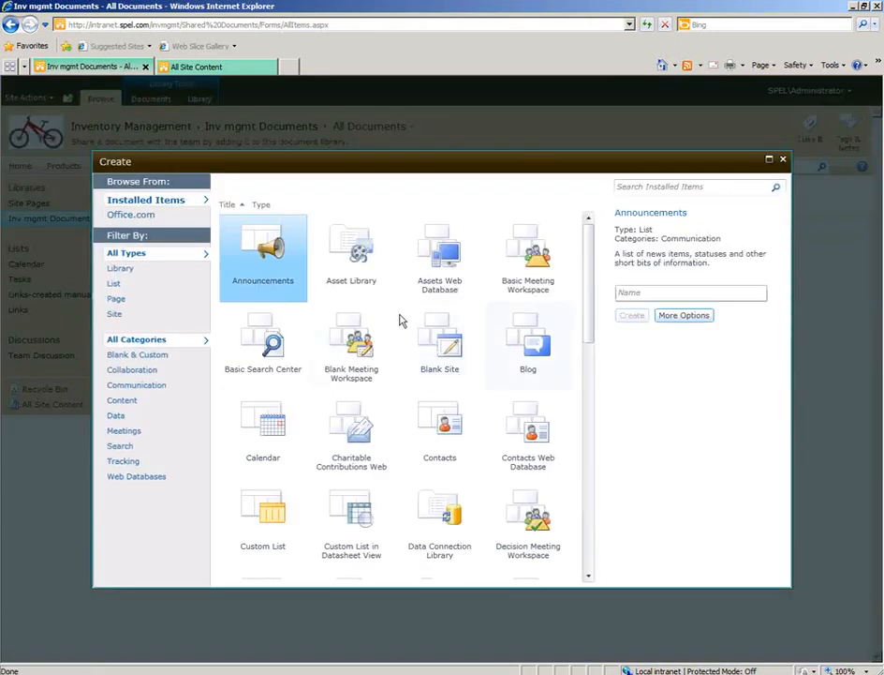
click(120, 269)
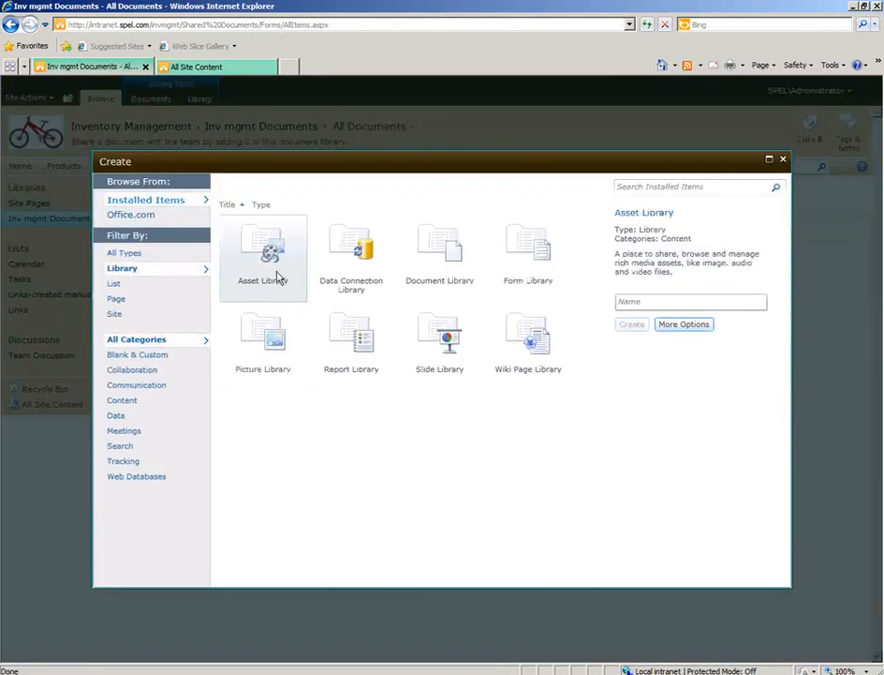
click(445, 269)
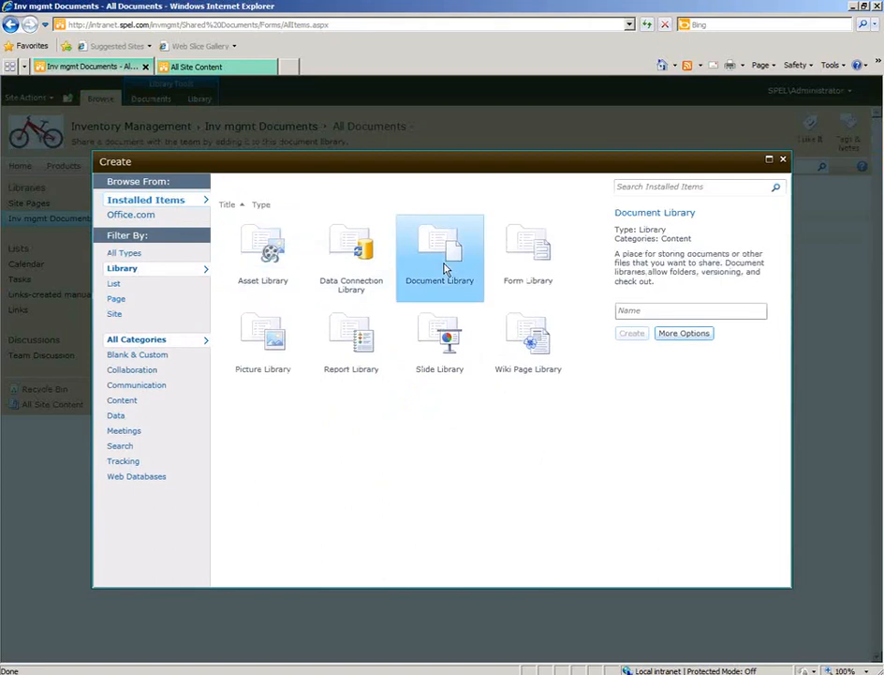
click(662, 310)
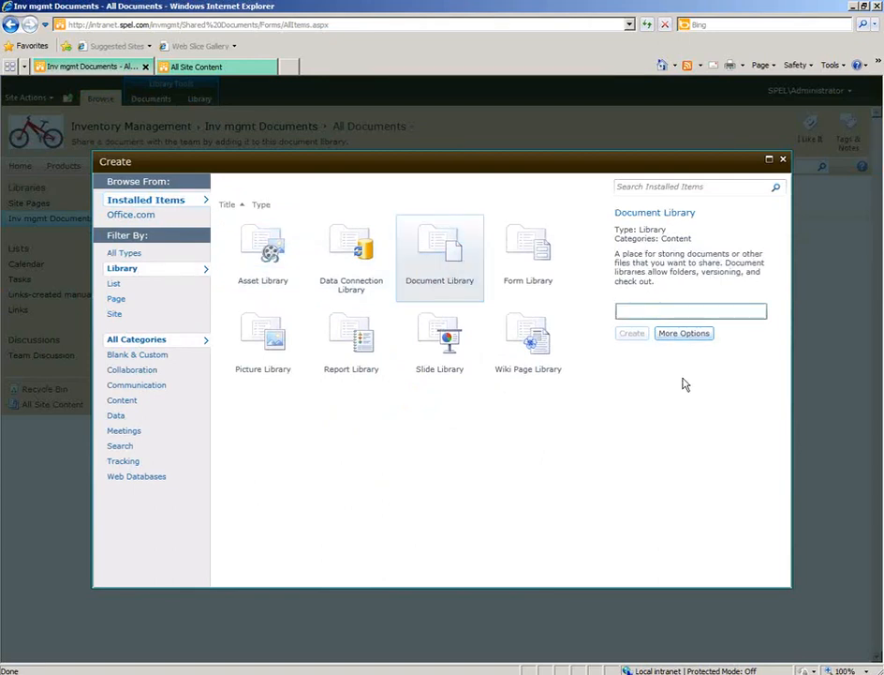
Create the library with the name "Document Library to hold our Records coming from government", keeping the default options.
text(Document Li)
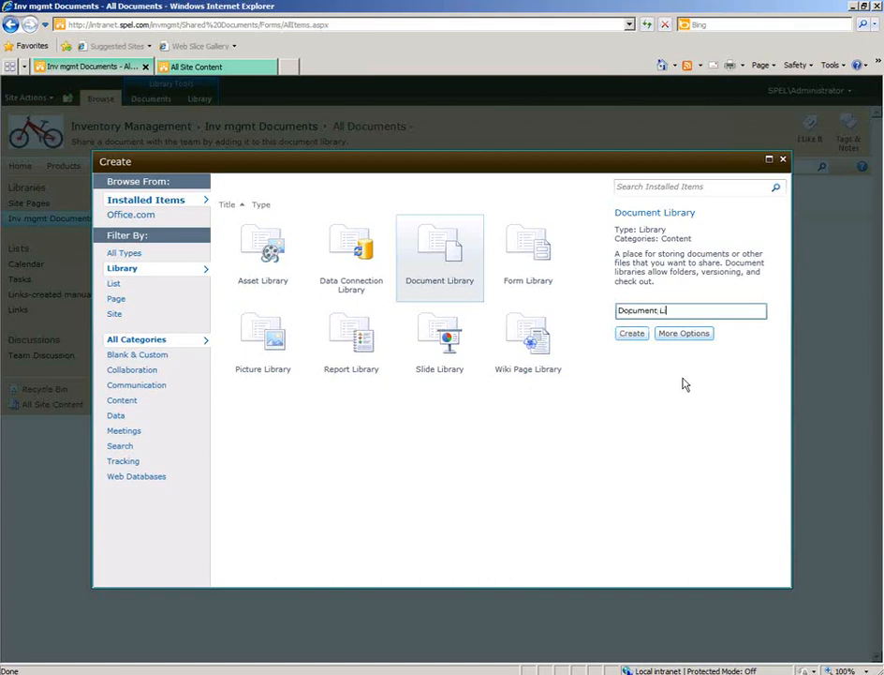
text(brary to hold our Records coming from gou)
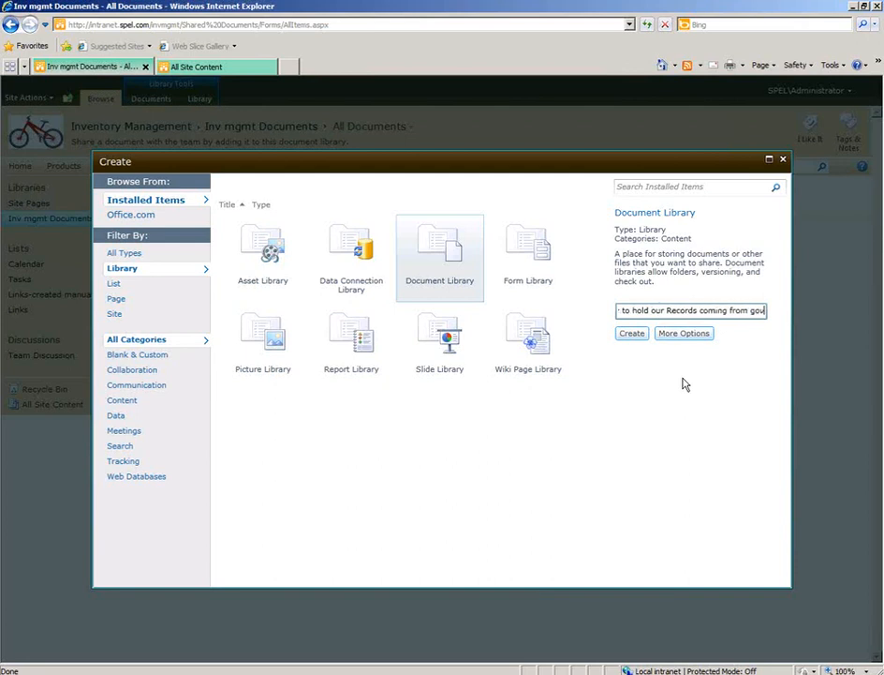
key(BackSpace)
text(vernment)
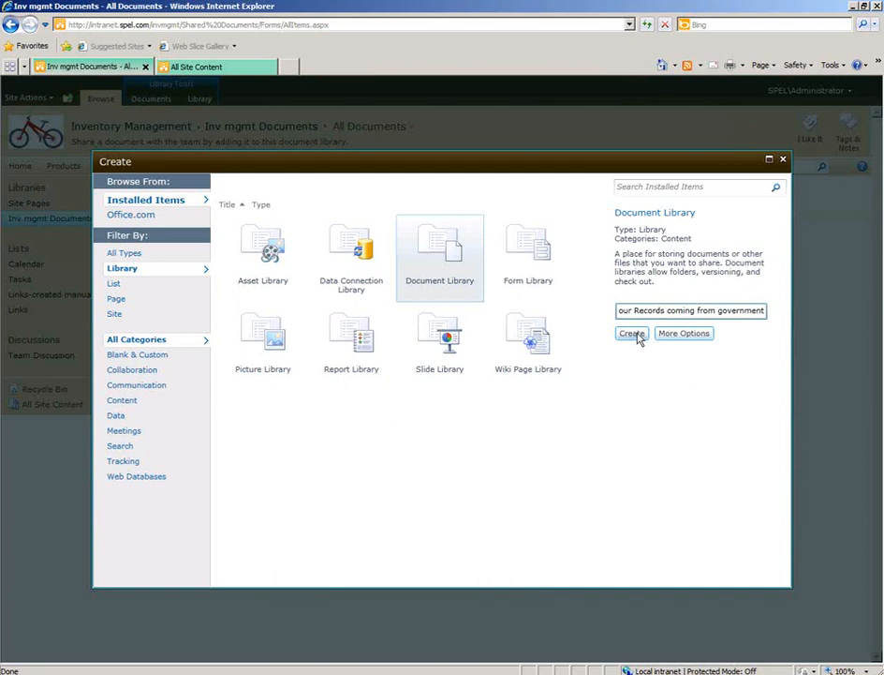
click(693, 335)
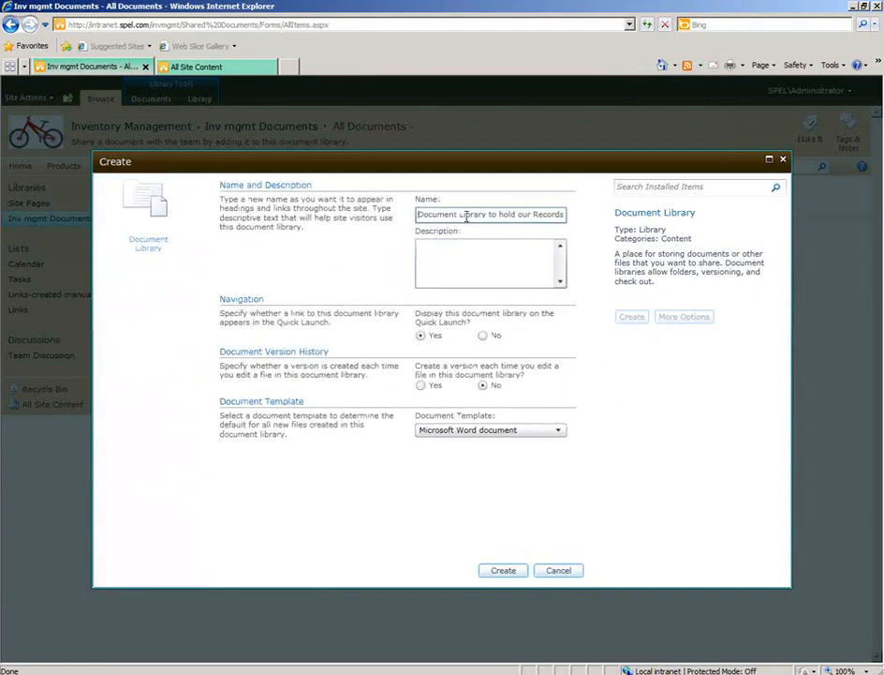
drag(443, 213, 651, 209)
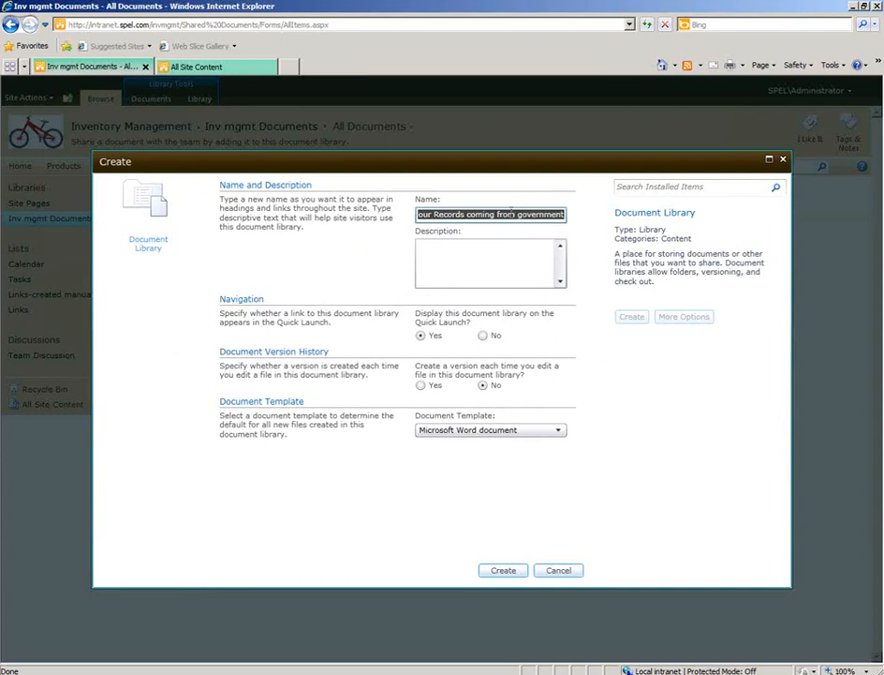
click(517, 572)
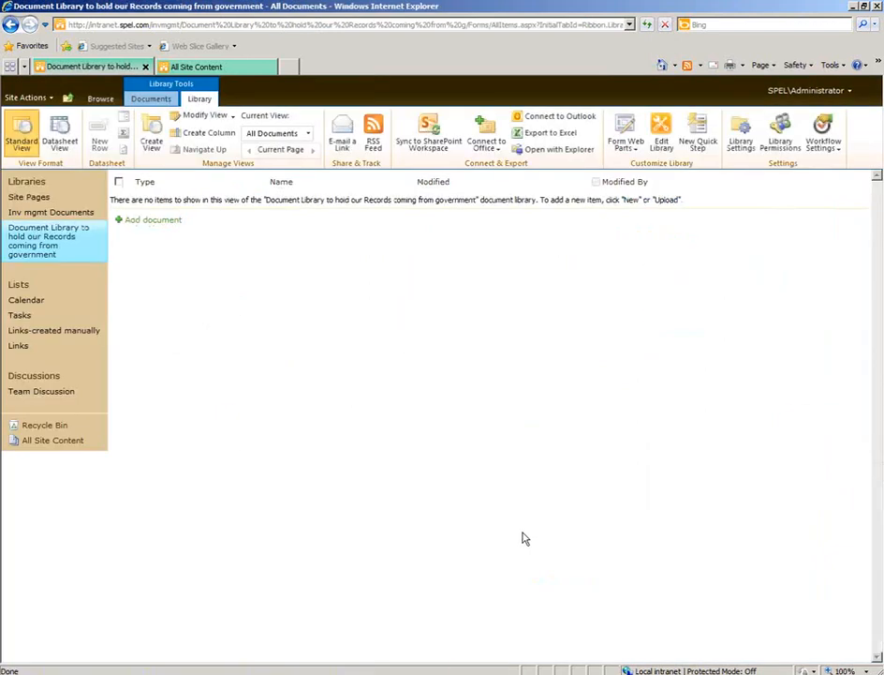
Examine how the long library name and its spaces are encoded in the new library's web address.
click(101, 99)
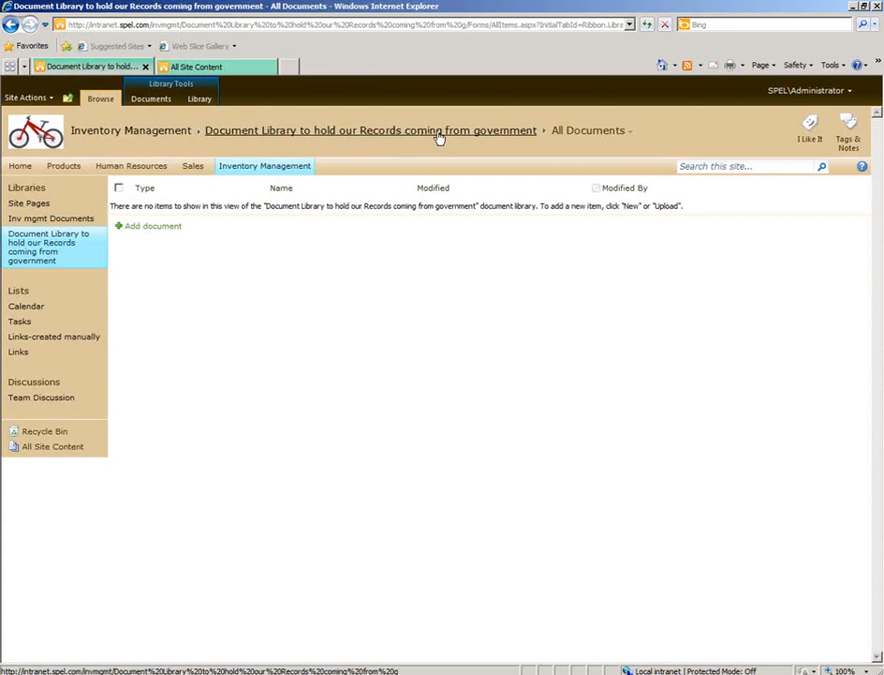
click(236, 134)
click(319, 25)
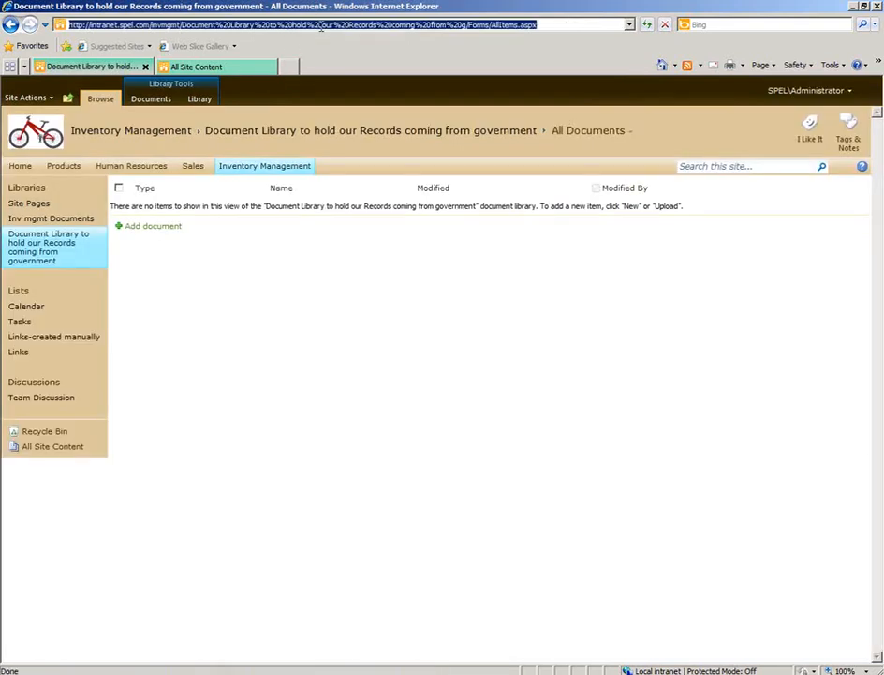
click(216, 25)
drag(182, 27, 229, 25)
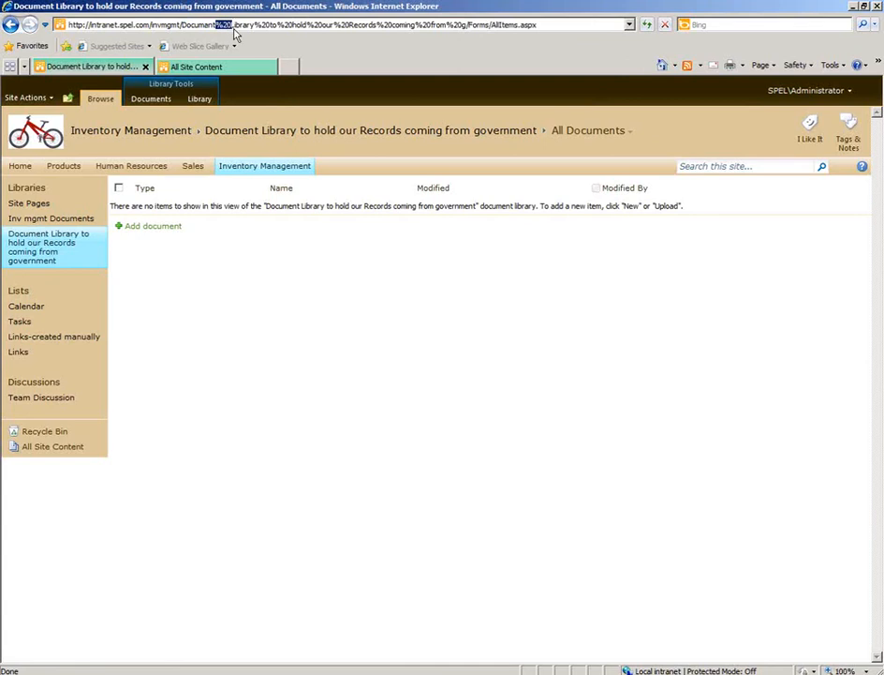
drag(231, 25, 279, 26)
drag(279, 26, 311, 26)
click(312, 26)
key(shift+End)
drag(156, 6, 67, 6)
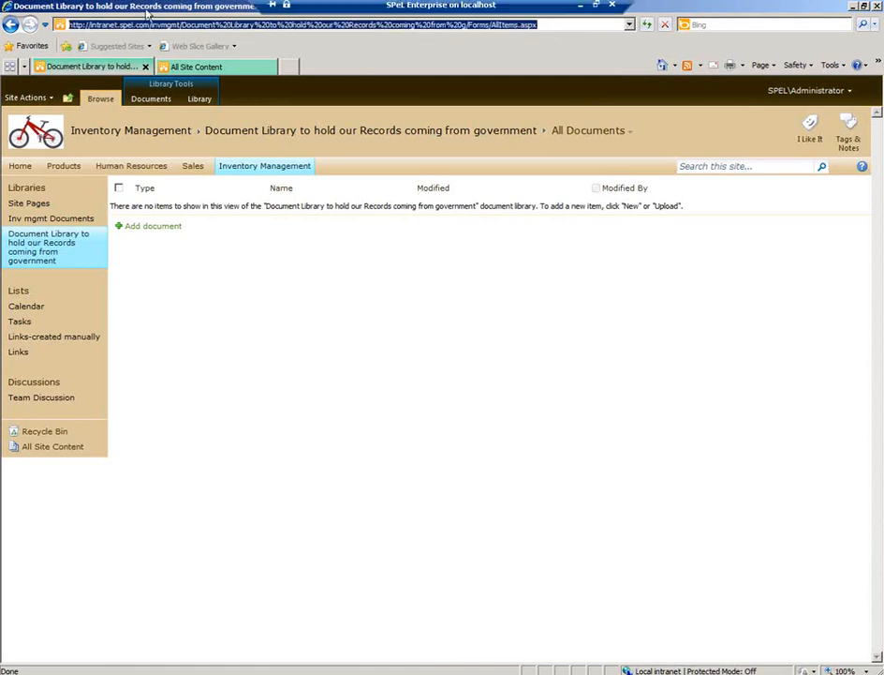
click(357, 400)
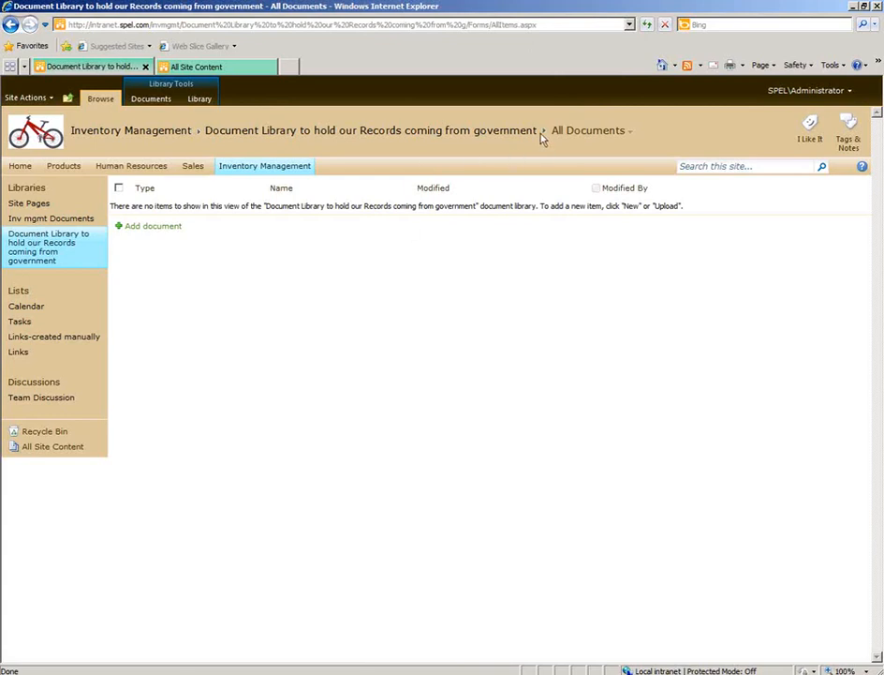
Copy the long library's full title text from the page heading.
drag(540, 138, 201, 135)
right_click(237, 136)
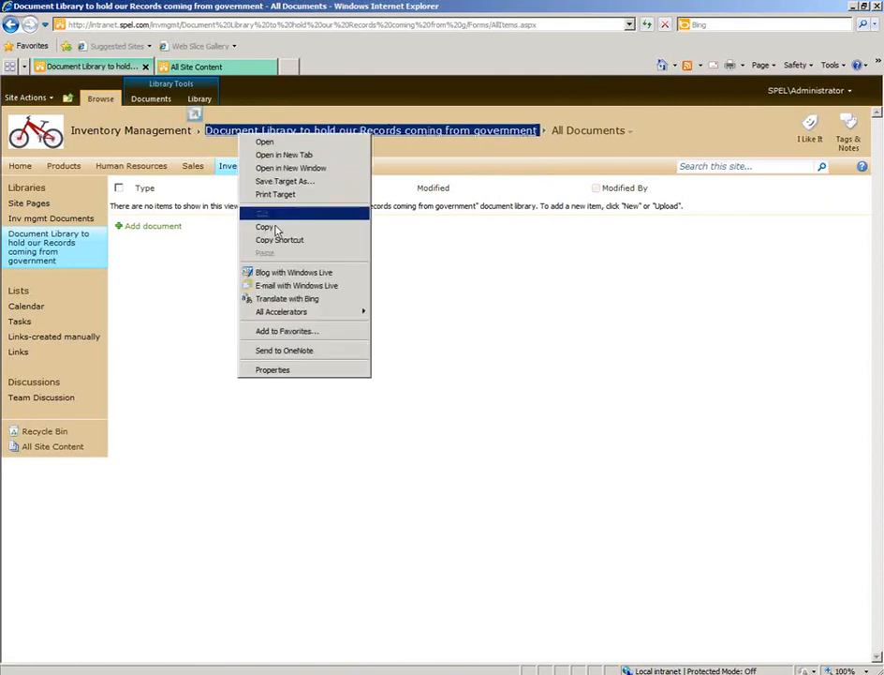
click(265, 227)
click(236, 153)
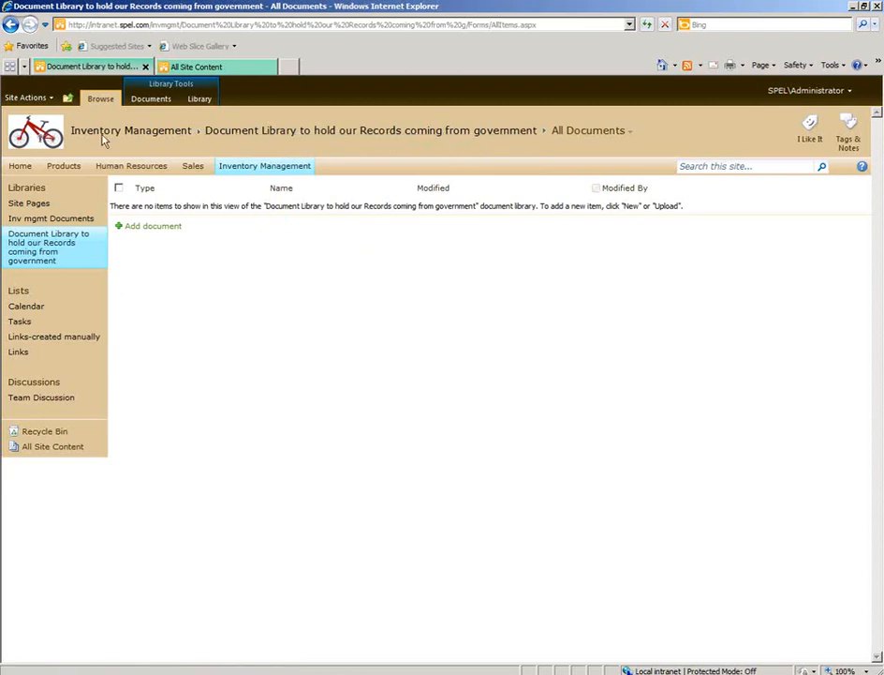
Create another document library named "recordsGov" on the Inventory Management site with the default options.
click(44, 99)
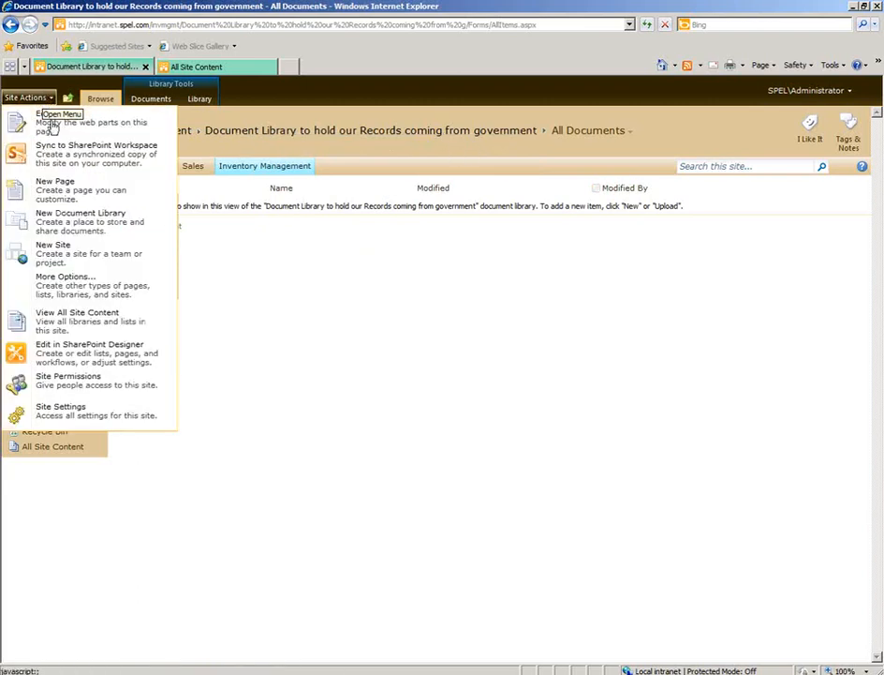
click(71, 227)
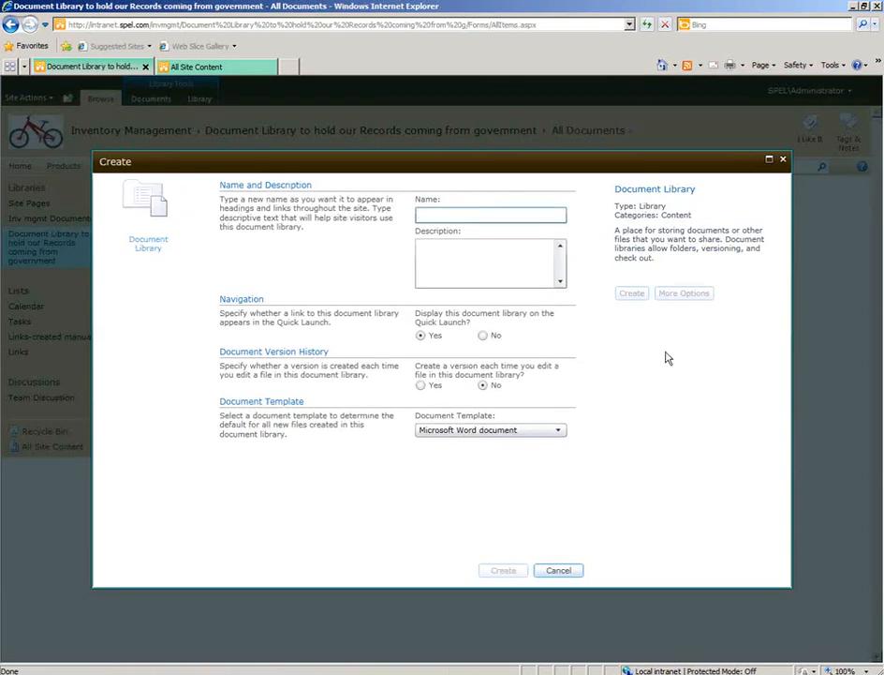
text(r)
key(BackSpace)
text(records)
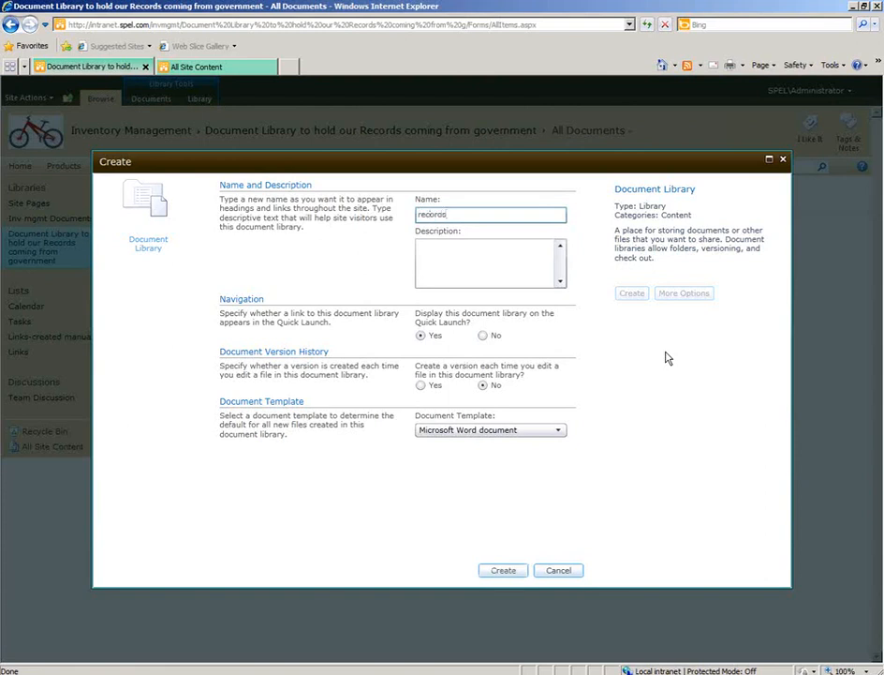
text(Gov)
click(504, 571)
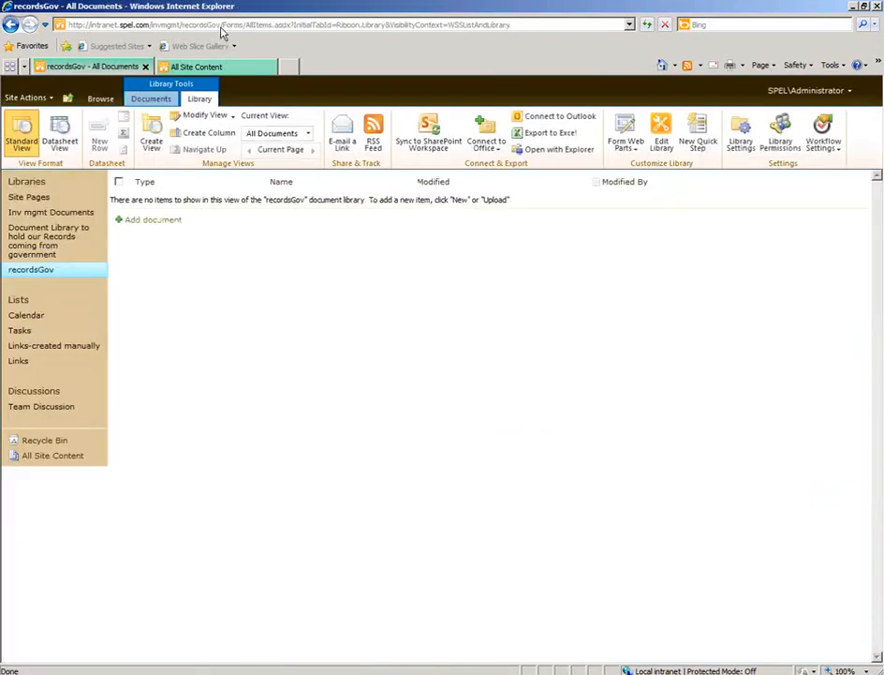
Examine the library name portion of the recordsGov library's web address and open its default view.
click(165, 24)
click(209, 24)
drag(221, 24, 182, 24)
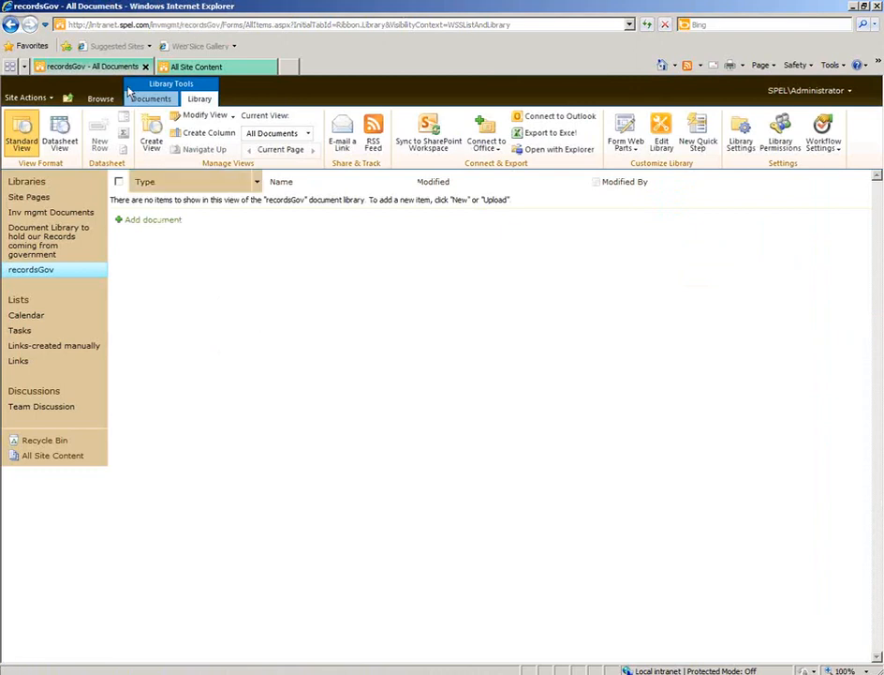
click(98, 98)
click(242, 134)
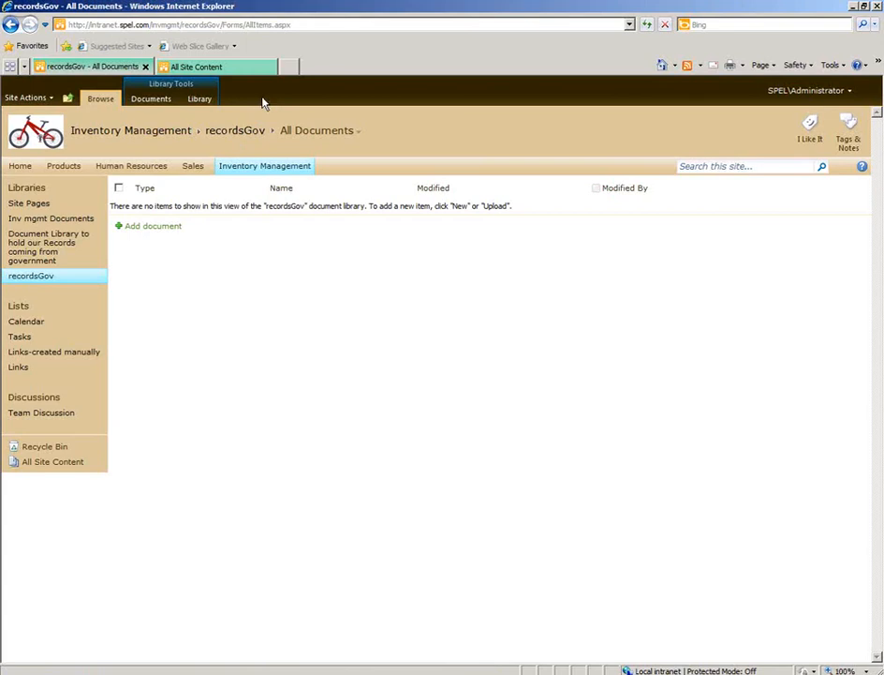
Try to rename the recordsGov library with the copied title "Document Library to hold our Records coming from government" in its general settings.
click(202, 101)
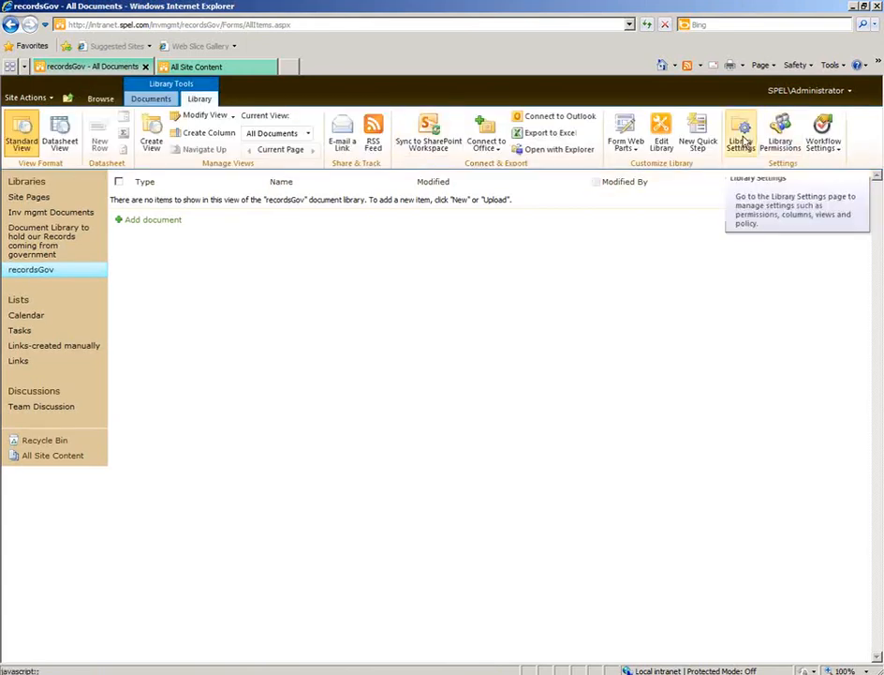
click(741, 141)
click(218, 296)
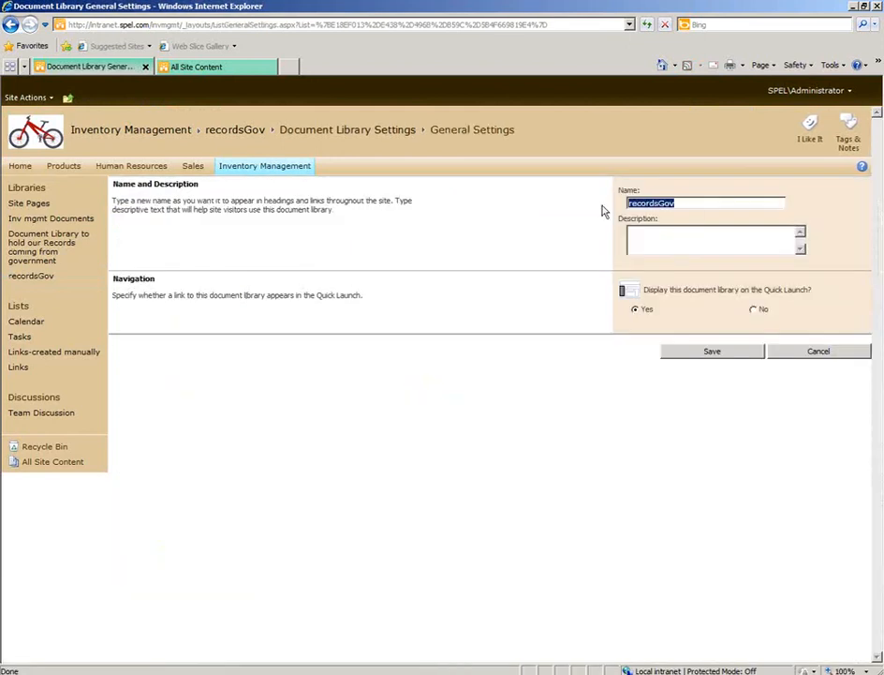
key(ctrl+v)
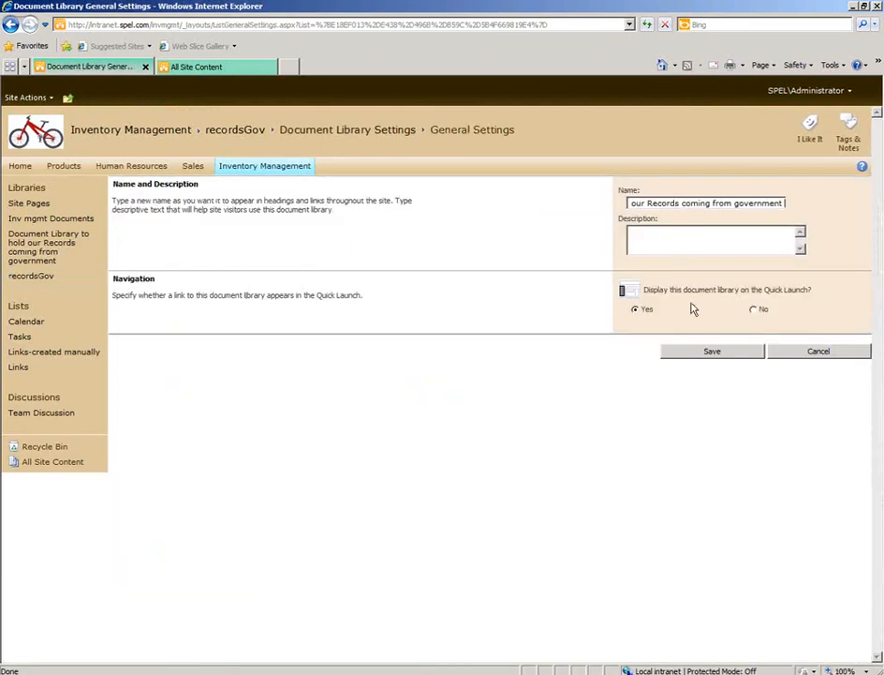
click(712, 351)
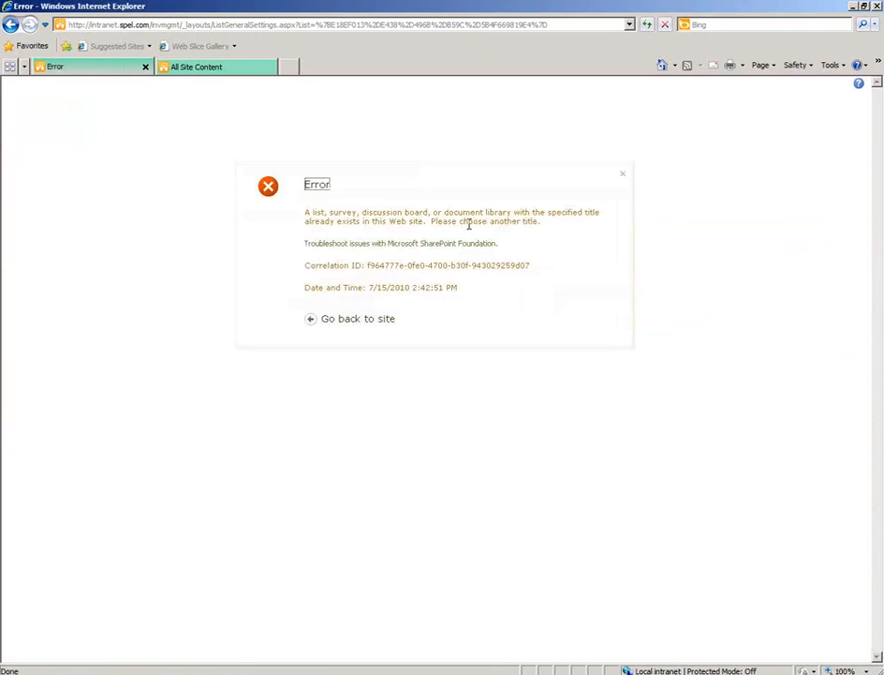
Return to the rename form, save the library's name as "Document Library to hold our Records coming from government 2", and open its document view.
click(10, 23)
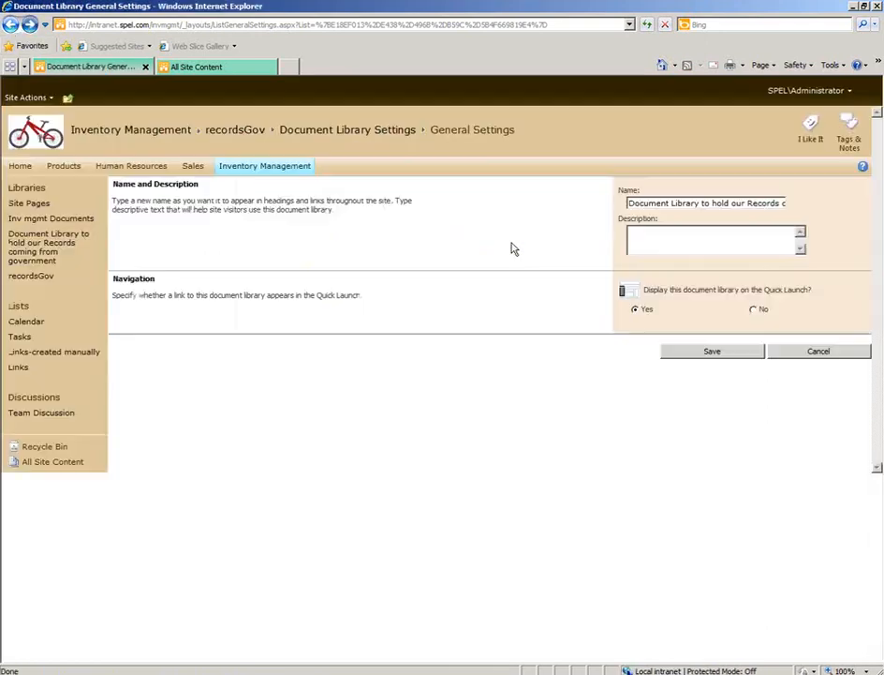
click(748, 202)
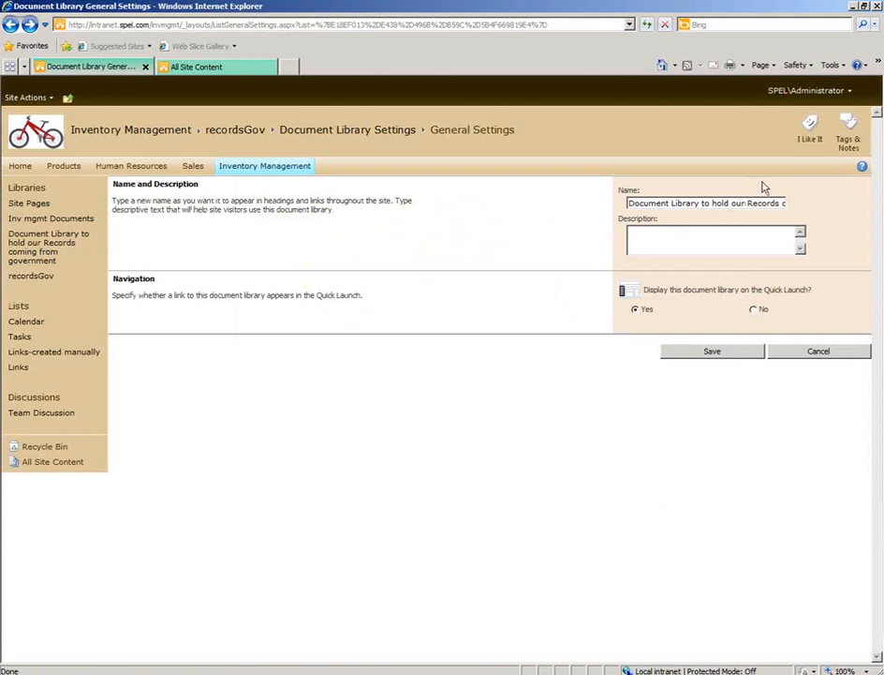
key(End)
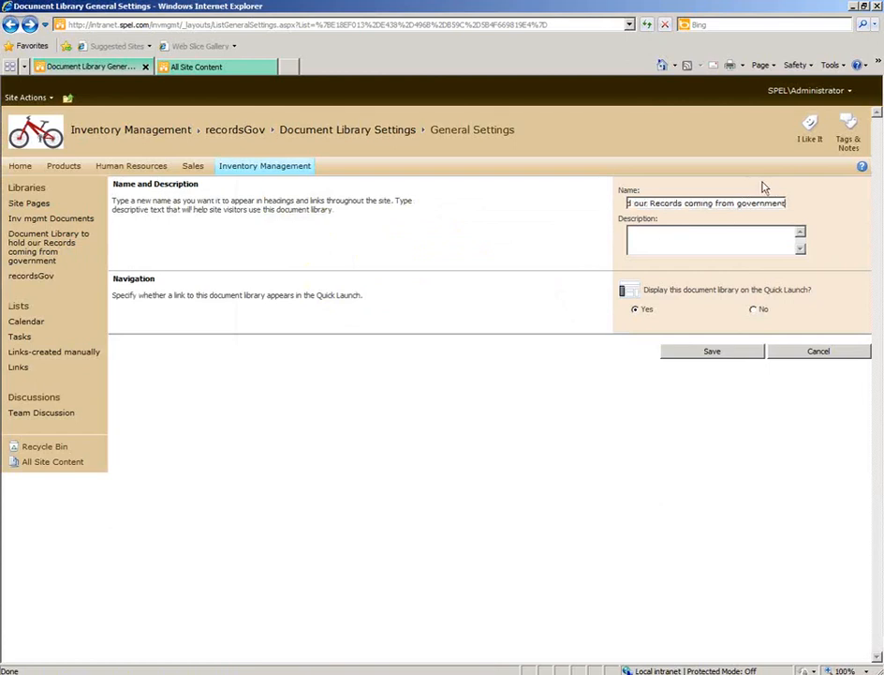
text(2)
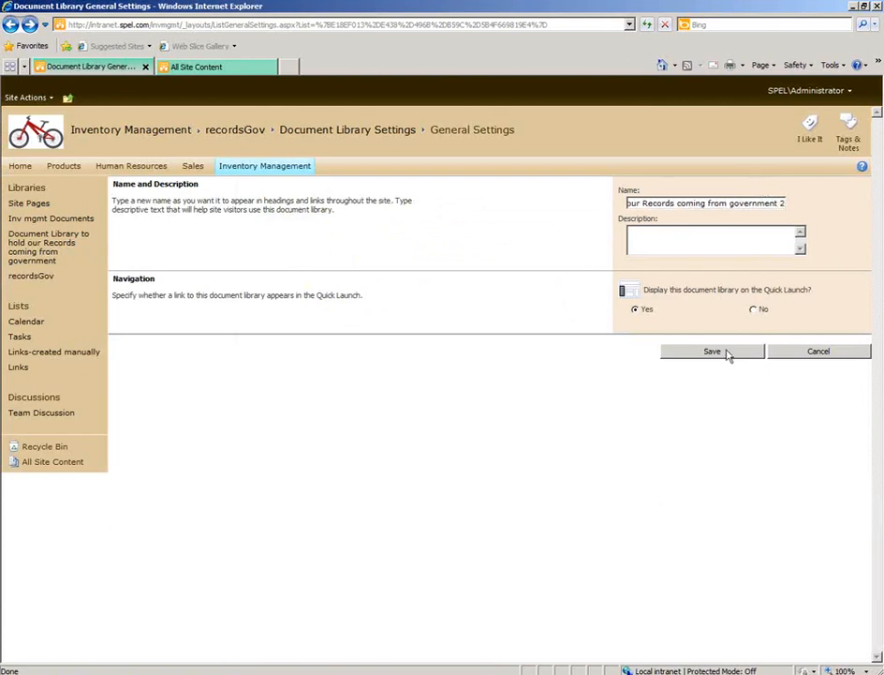
click(728, 354)
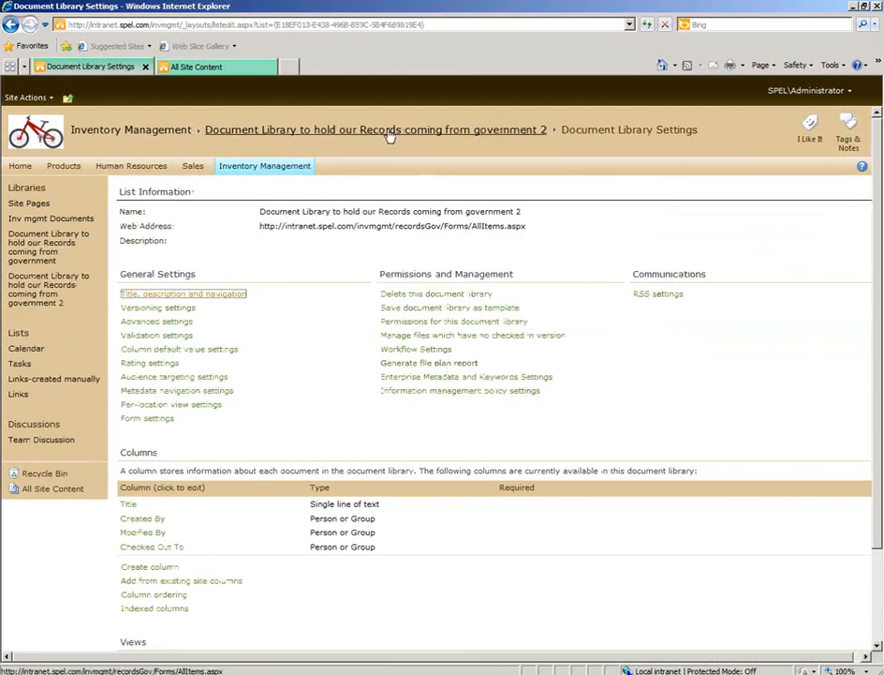
click(388, 132)
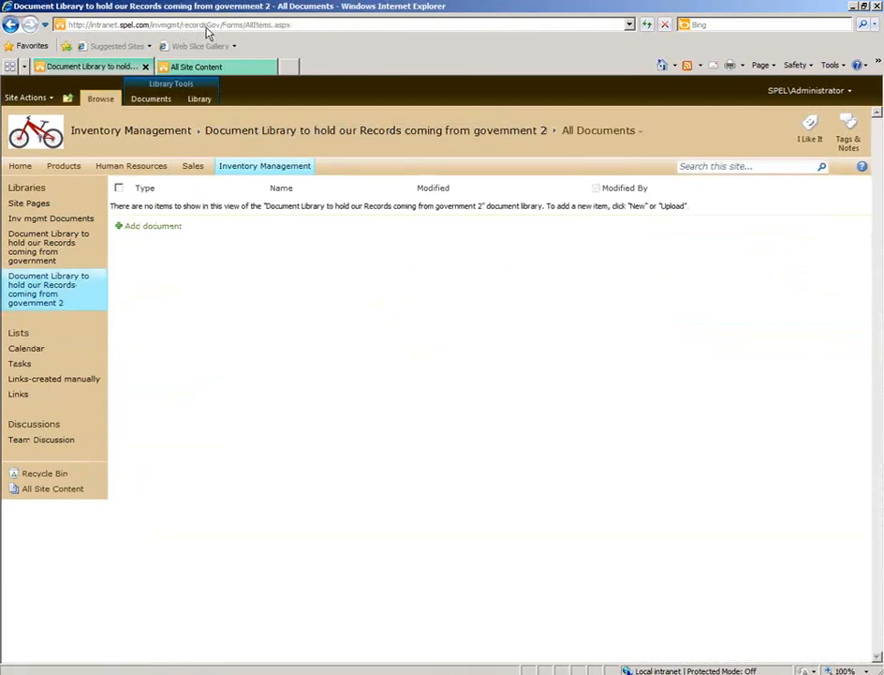